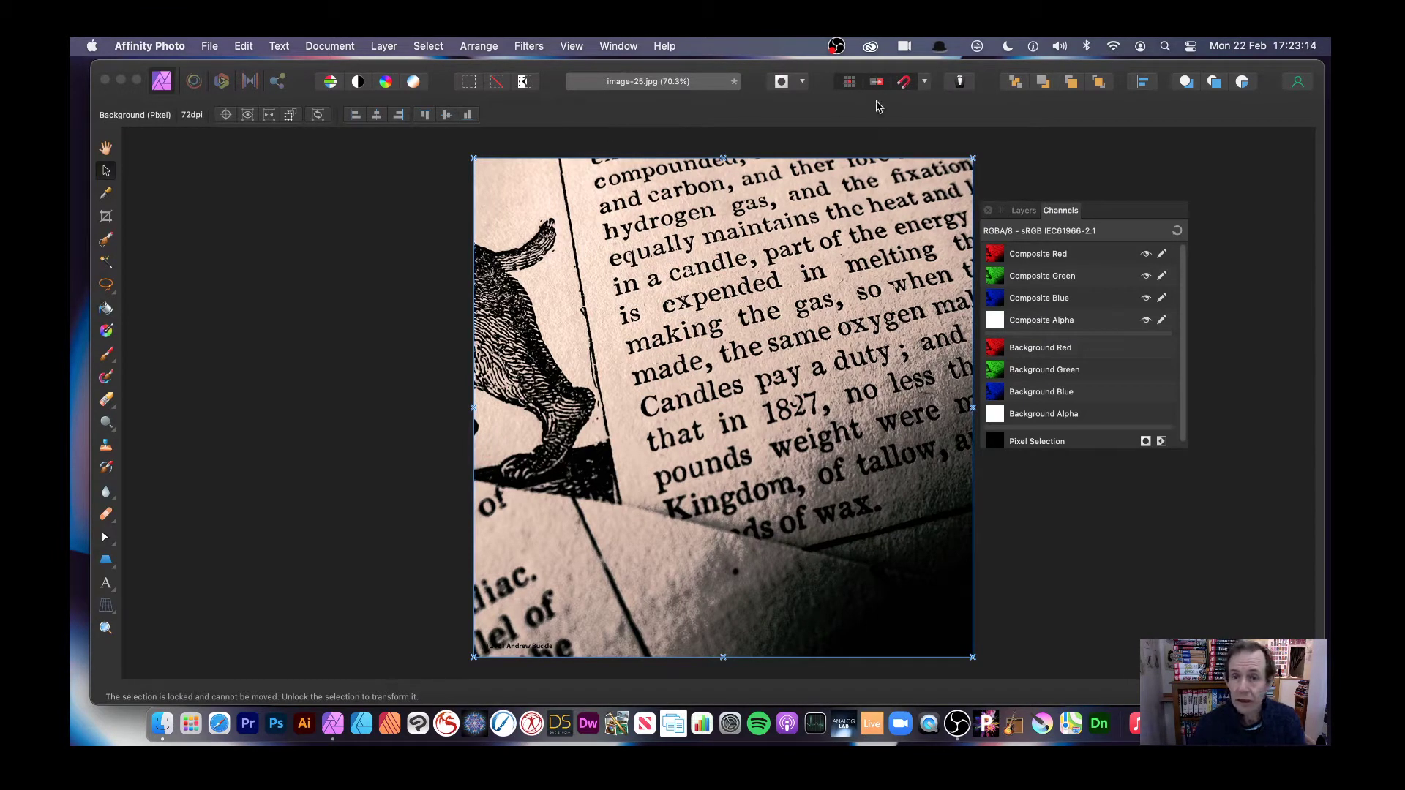
Show the Layers panel in the studio so it lists the single Background pixel layer instead of channels
{"action": "left_click", "coordinate": [574, 48]}
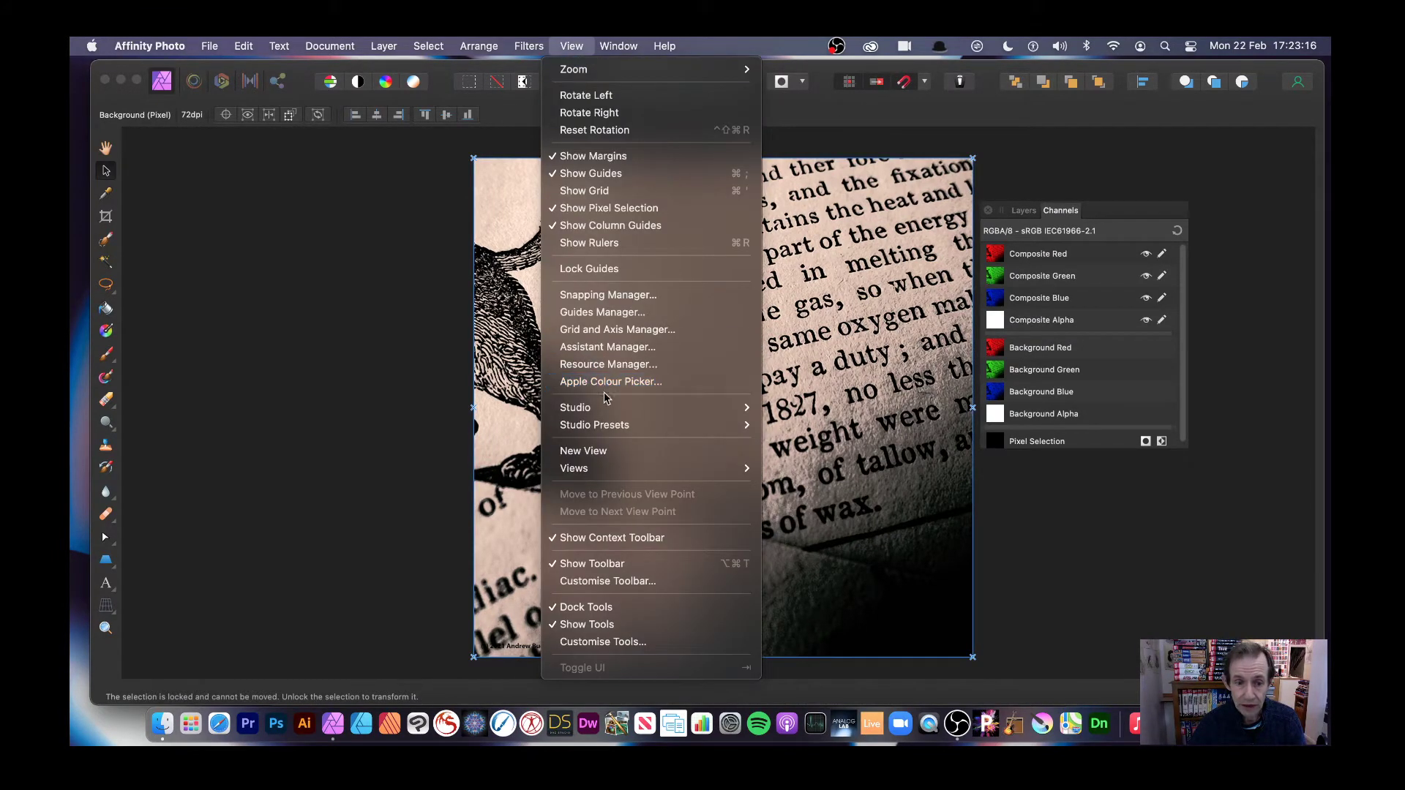
{"action": "mouse_move", "coordinate": [732, 408]}
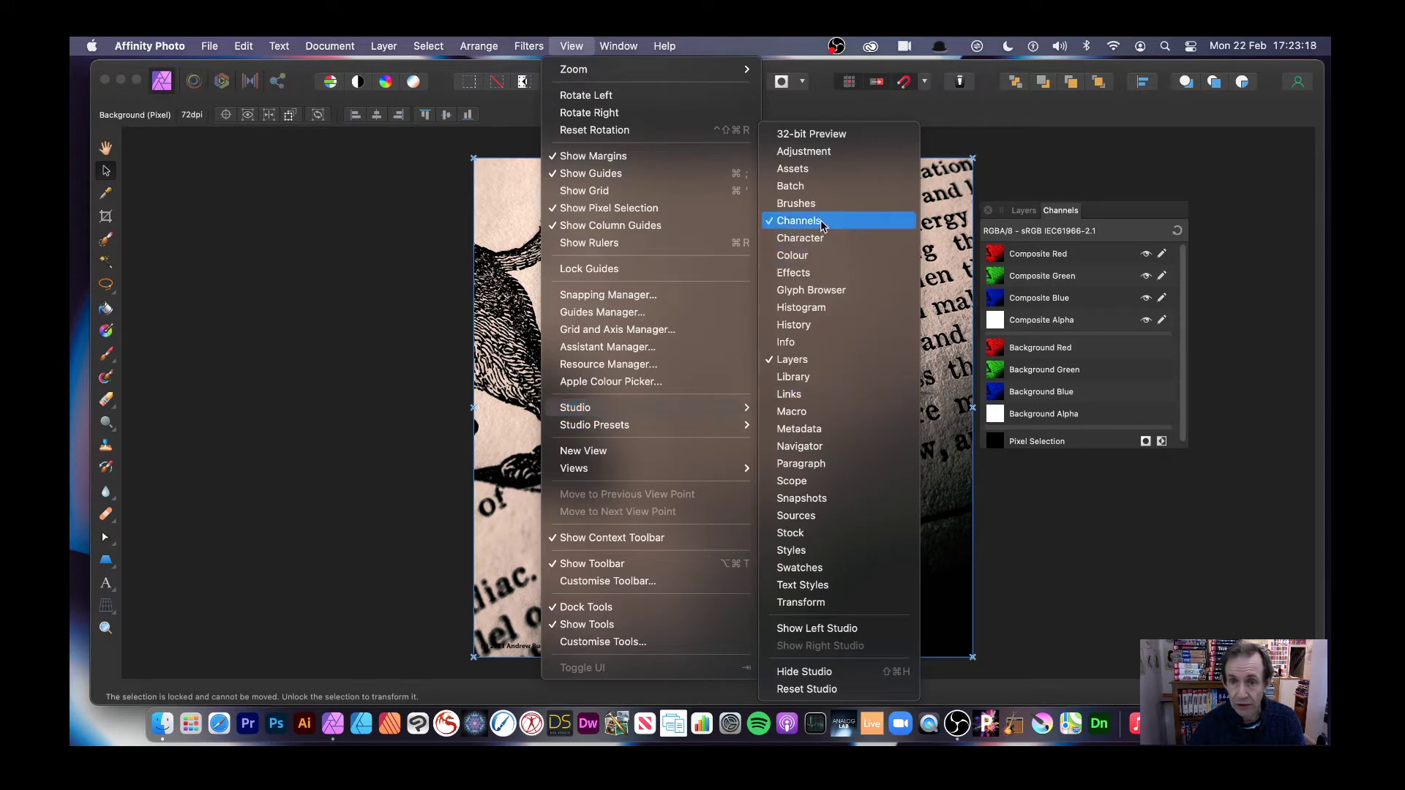
{"action": "left_click", "coordinate": [821, 369]}
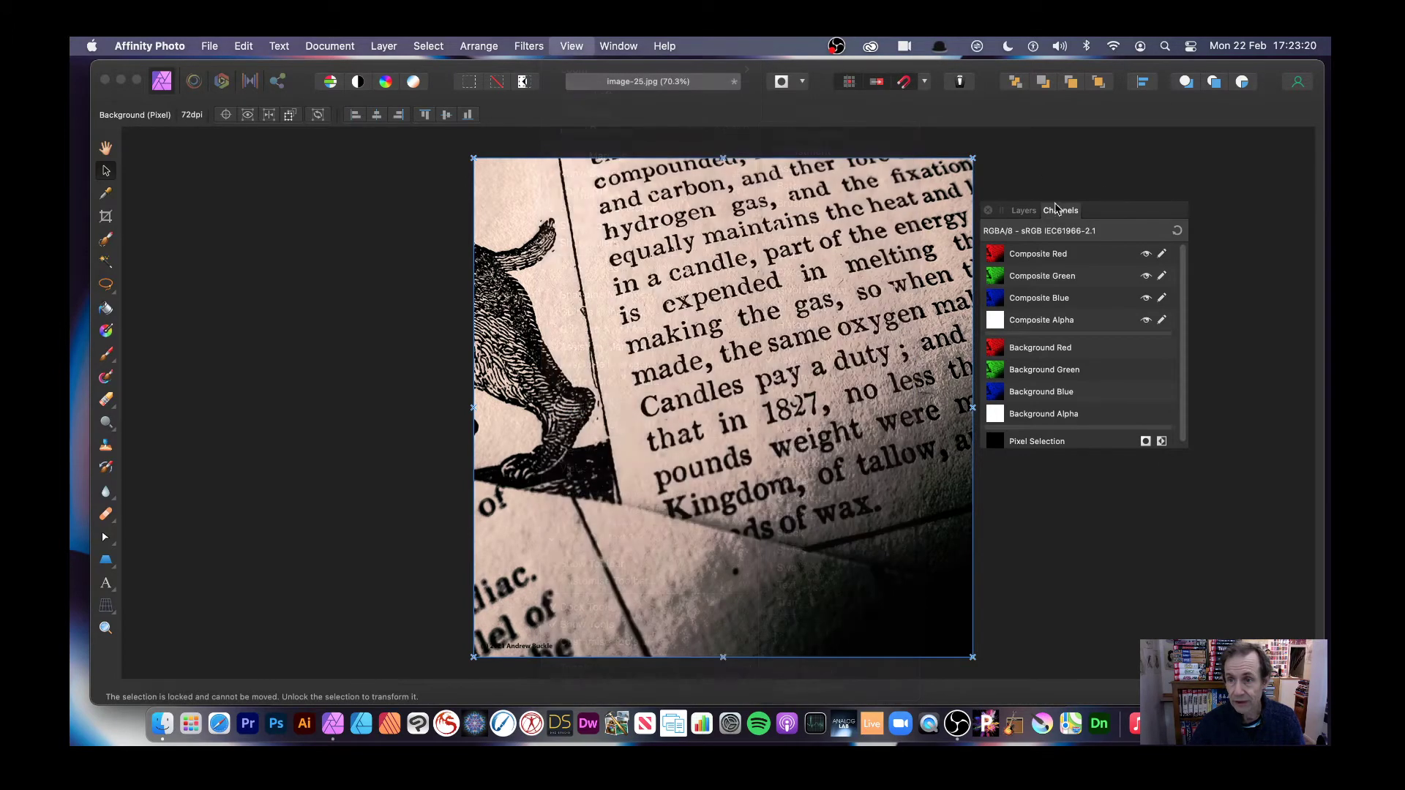
{"action": "left_click", "coordinate": [1024, 211]}
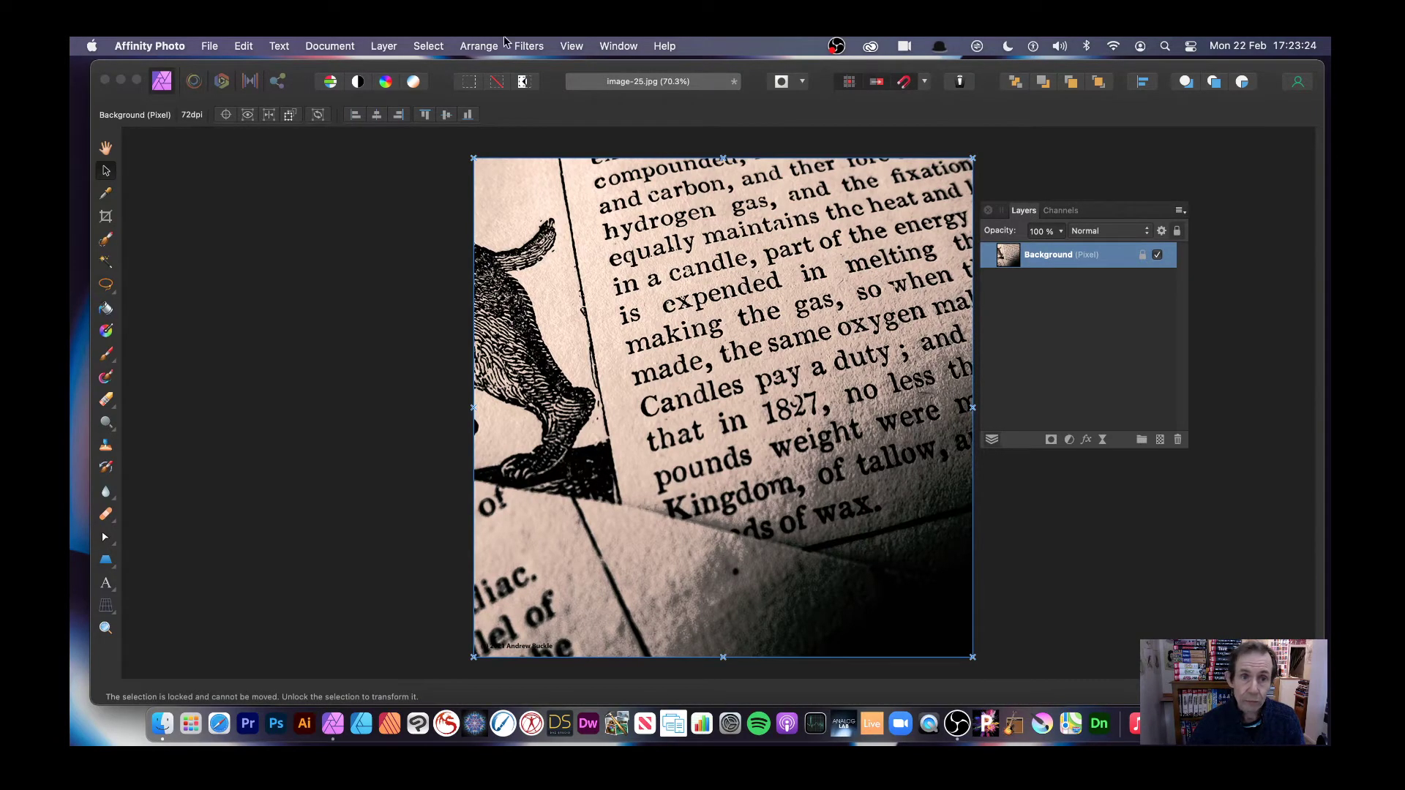
Start a Bilateral Blur on the photo with a before/after split view
{"action": "left_click", "coordinate": [530, 48]}
{"action": "mouse_move", "coordinate": [533, 96]}
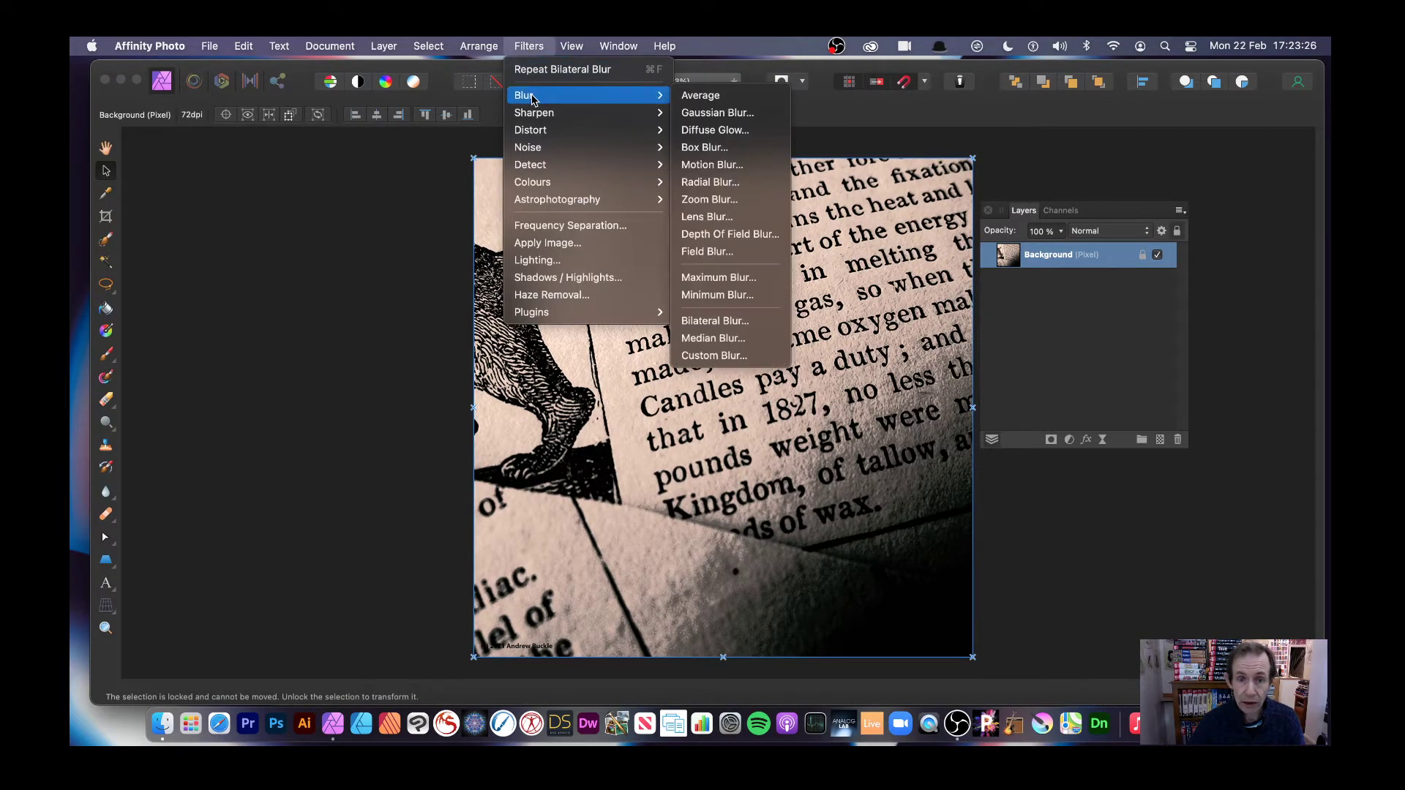
{"action": "left_click", "coordinate": [694, 322]}
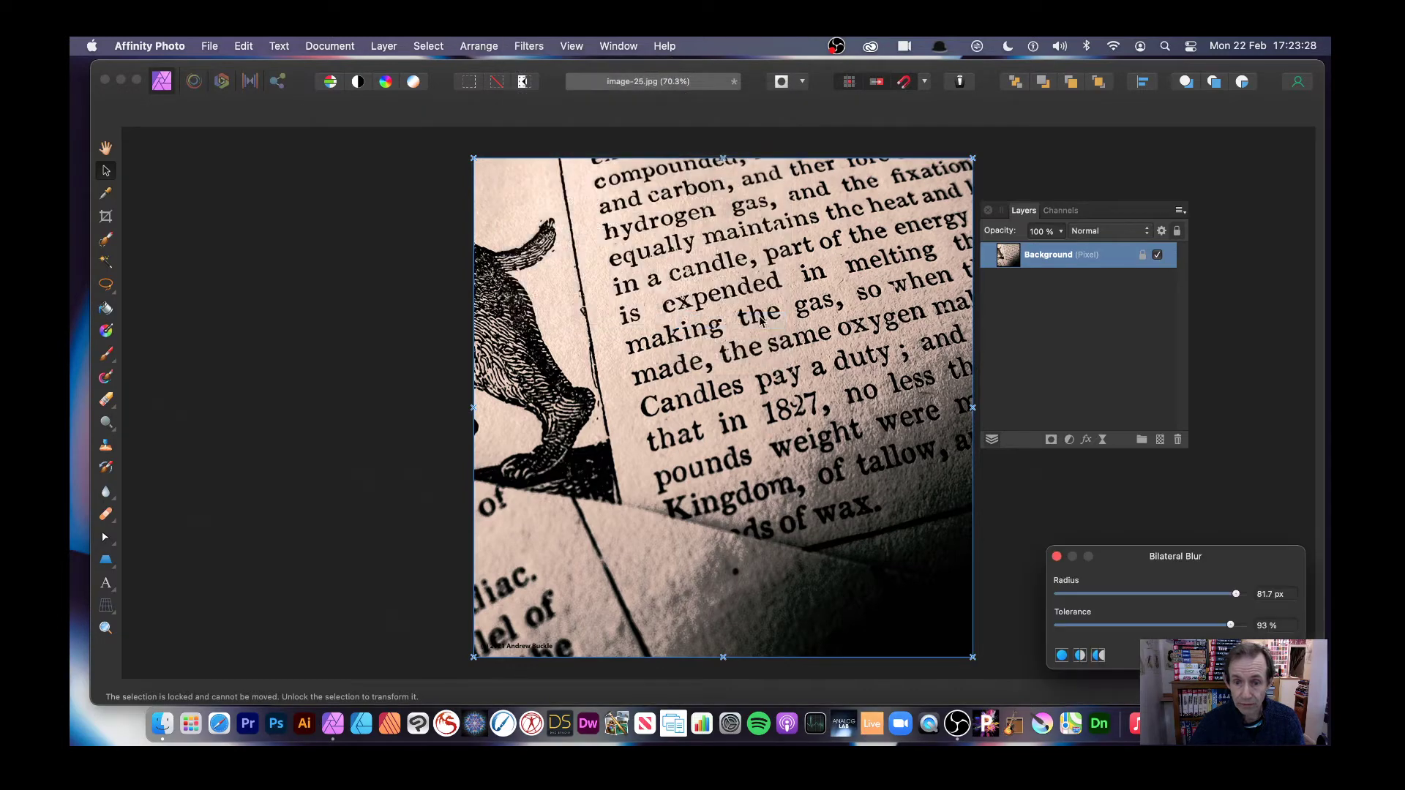
{"action": "left_click_drag", "start_coordinate": [1224, 565], "coordinate": [840, 325]}
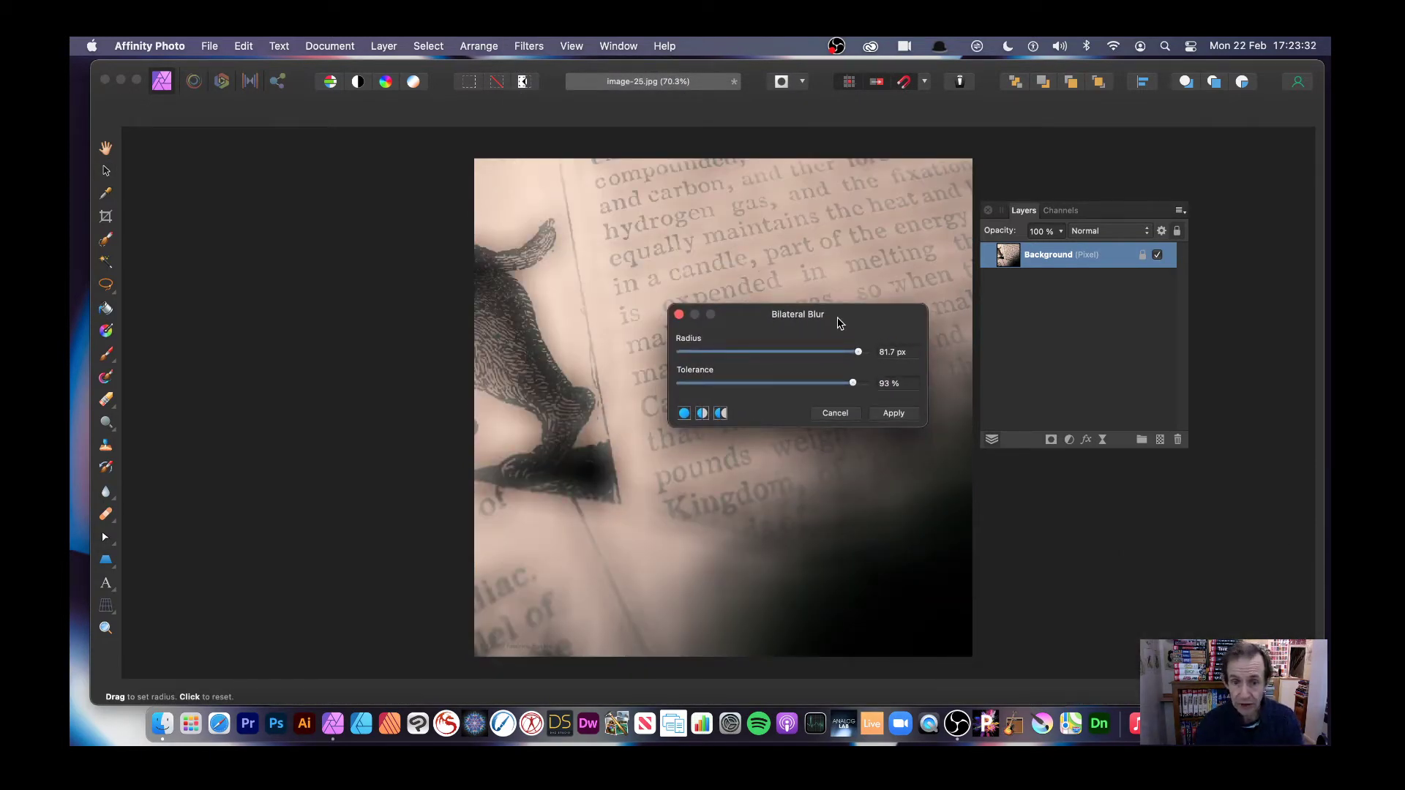
{"action": "left_click", "coordinate": [719, 413]}
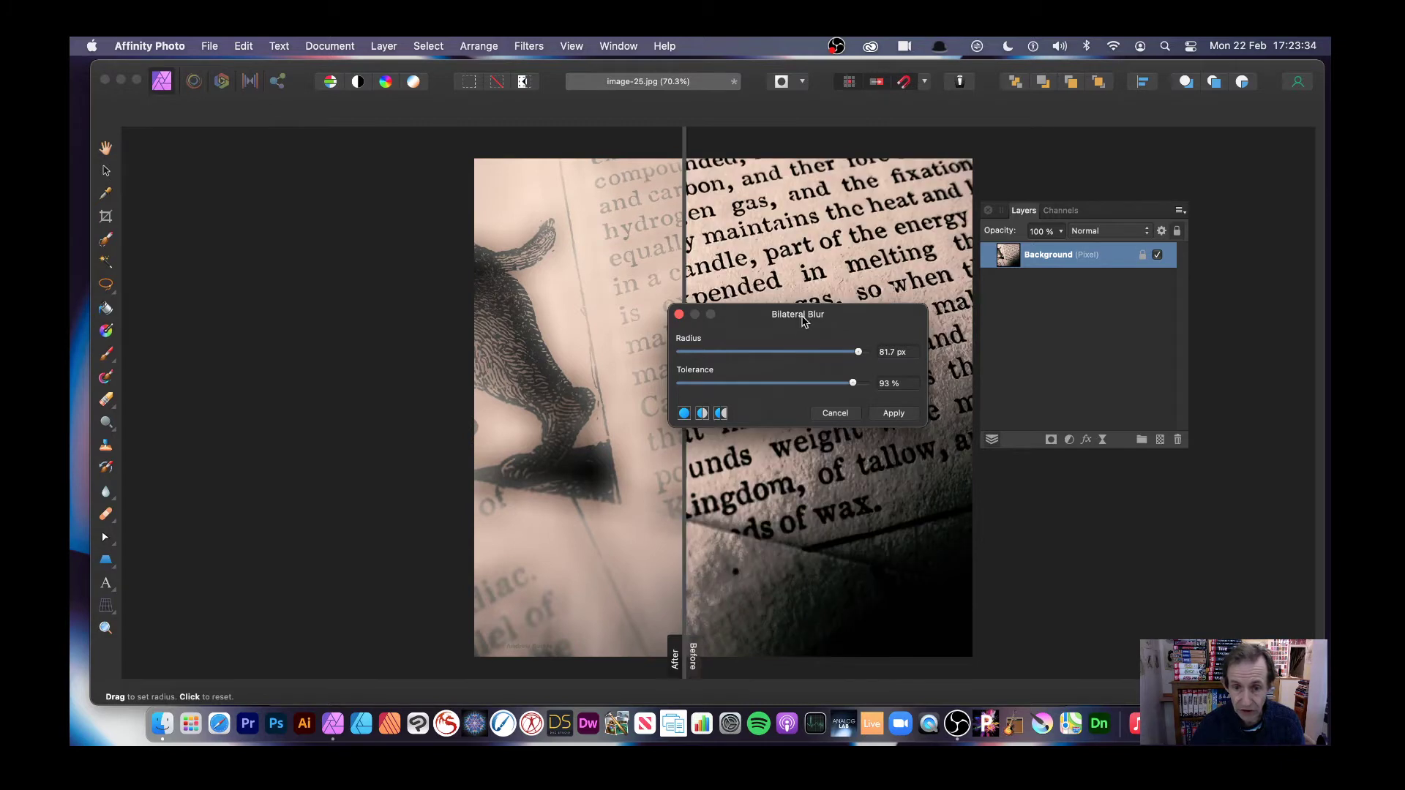
Adjust the blur preview to 14.1 px radius and 51% tolerance
{"action": "left_click_drag", "start_coordinate": [803, 322], "coordinate": [359, 349]}
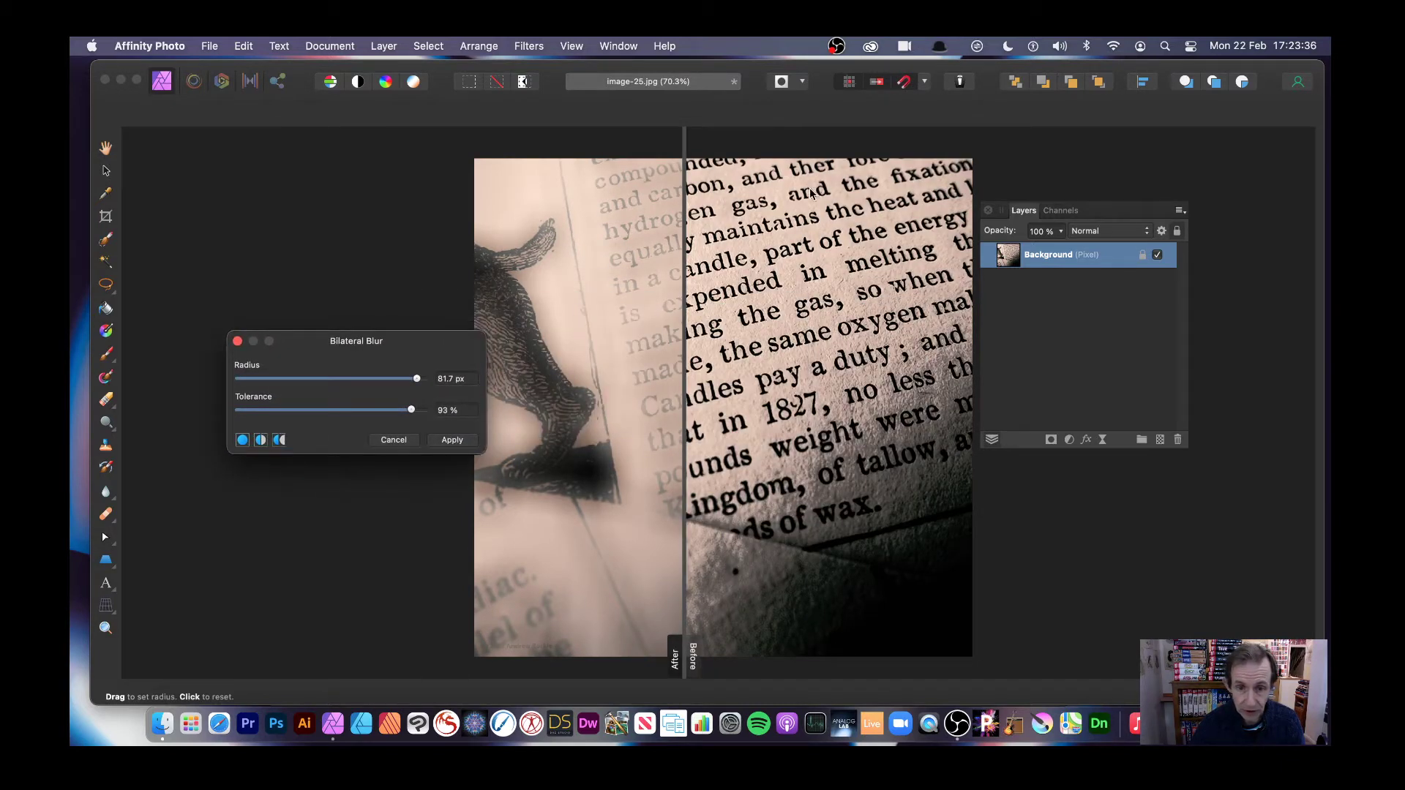
{"action": "mouse_move", "coordinate": [687, 654]}
{"action": "left_mouse_down"}
{"action": "mouse_move", "coordinate": [812, 653]}
{"action": "mouse_move", "coordinate": [705, 651]}
{"action": "left_mouse_up"}
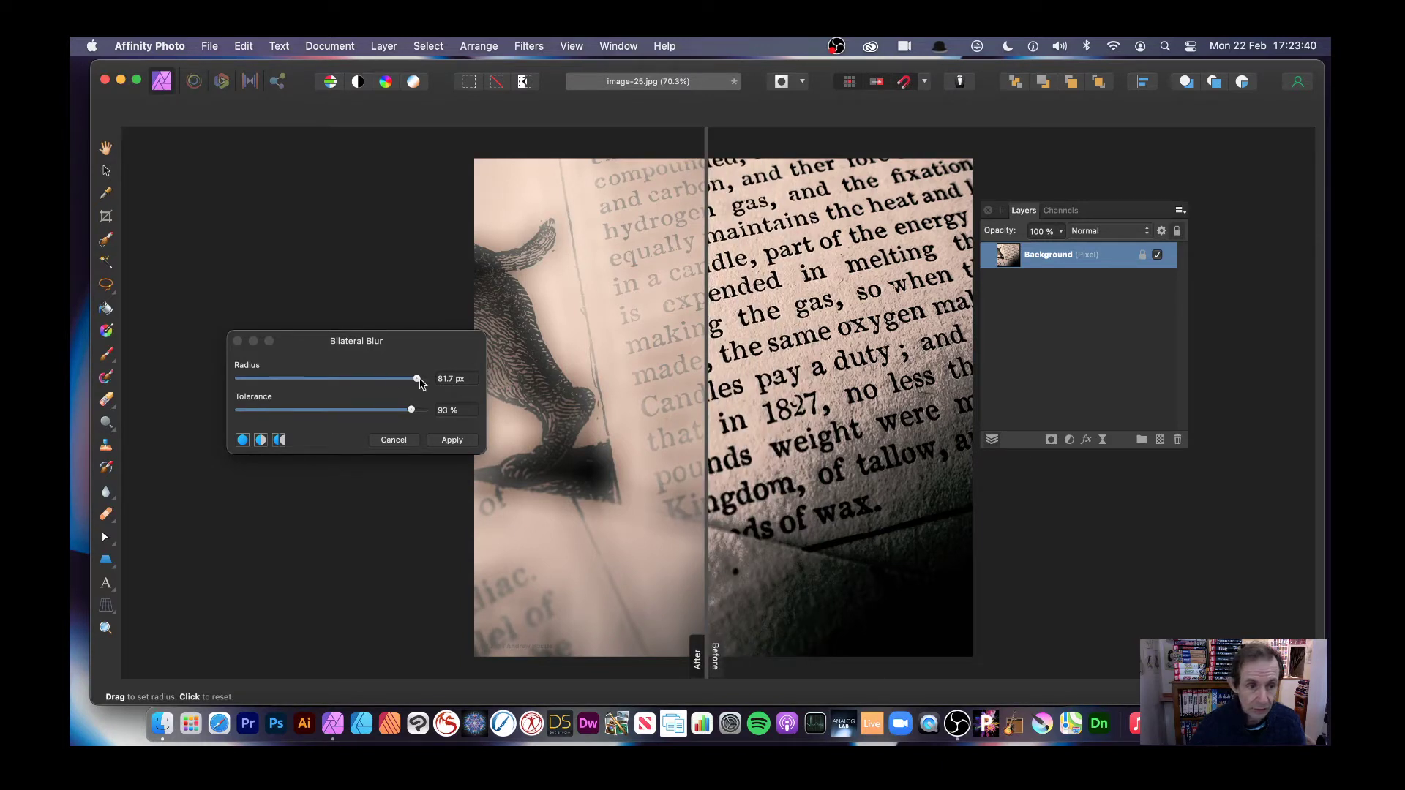
{"action": "left_click_drag", "start_coordinate": [419, 380], "coordinate": [270, 380]}
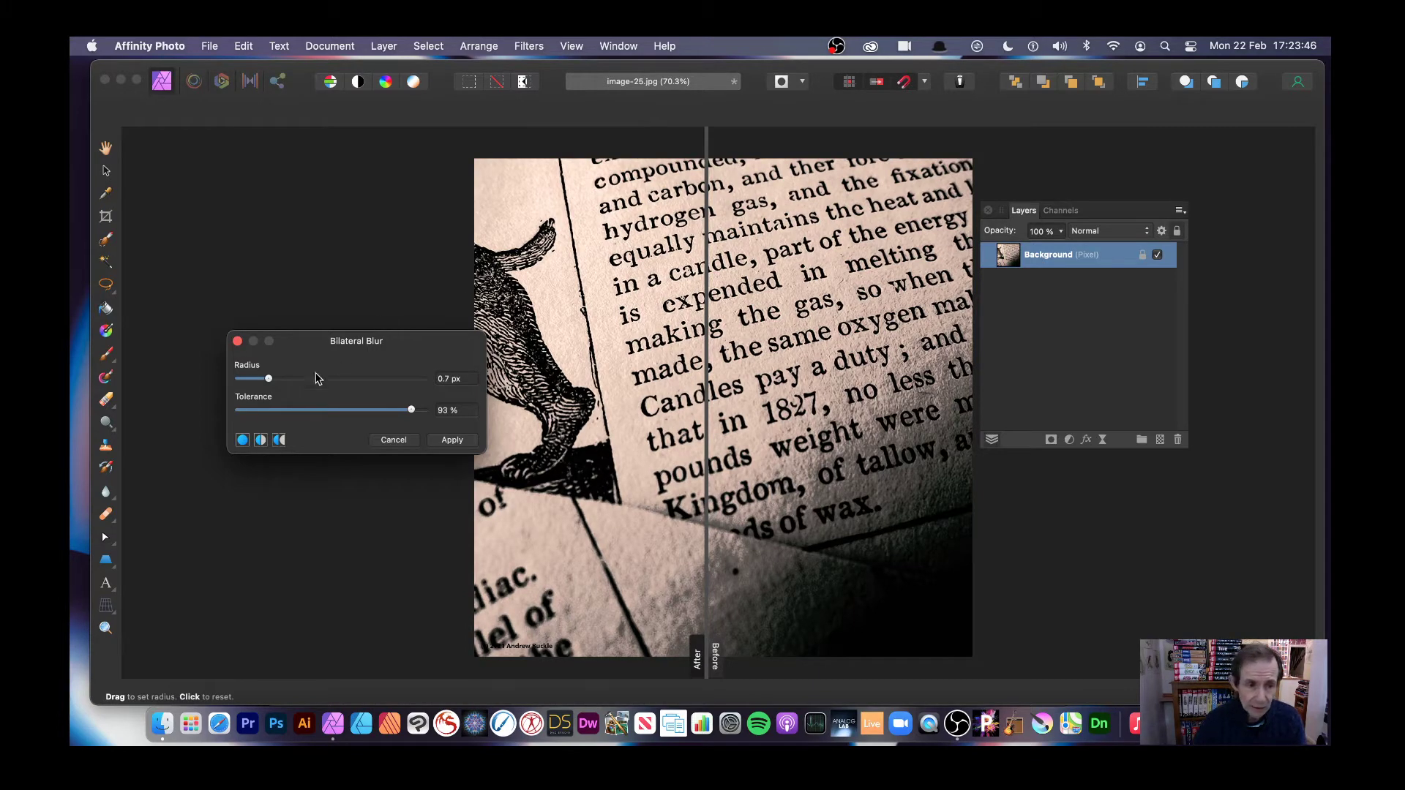
{"action": "mouse_move", "coordinate": [308, 381]}
{"action": "left_mouse_down"}
{"action": "mouse_move", "coordinate": [359, 394]}
{"action": "mouse_move", "coordinate": [327, 379]}
{"action": "left_mouse_up"}
{"action": "left_click_drag", "start_coordinate": [412, 410], "coordinate": [332, 413]}
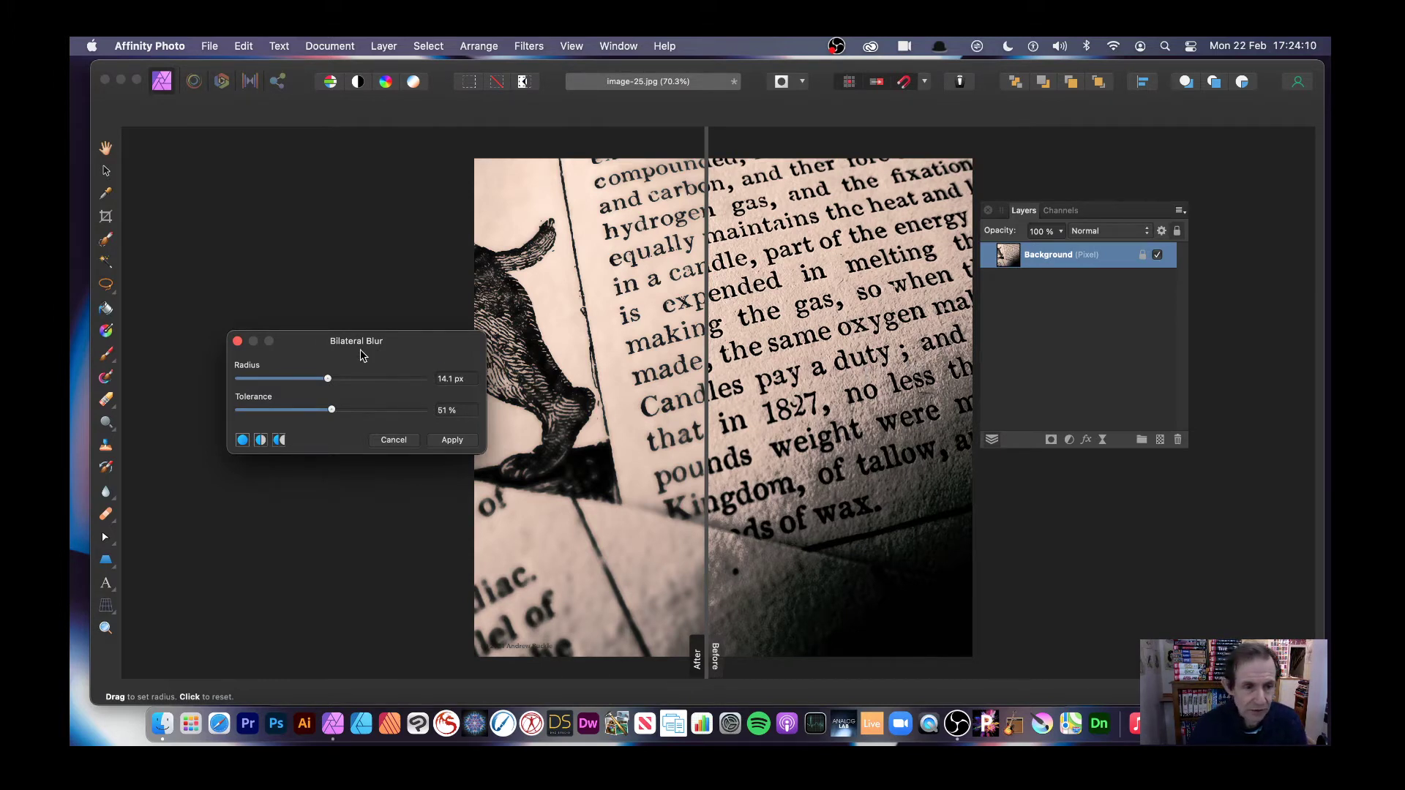
Raise the Bilateral Blur tolerance to 100%
{"action": "left_click_drag", "start_coordinate": [365, 356], "coordinate": [538, 247]}
{"action": "left_click_drag", "start_coordinate": [504, 300], "coordinate": [570, 307]}
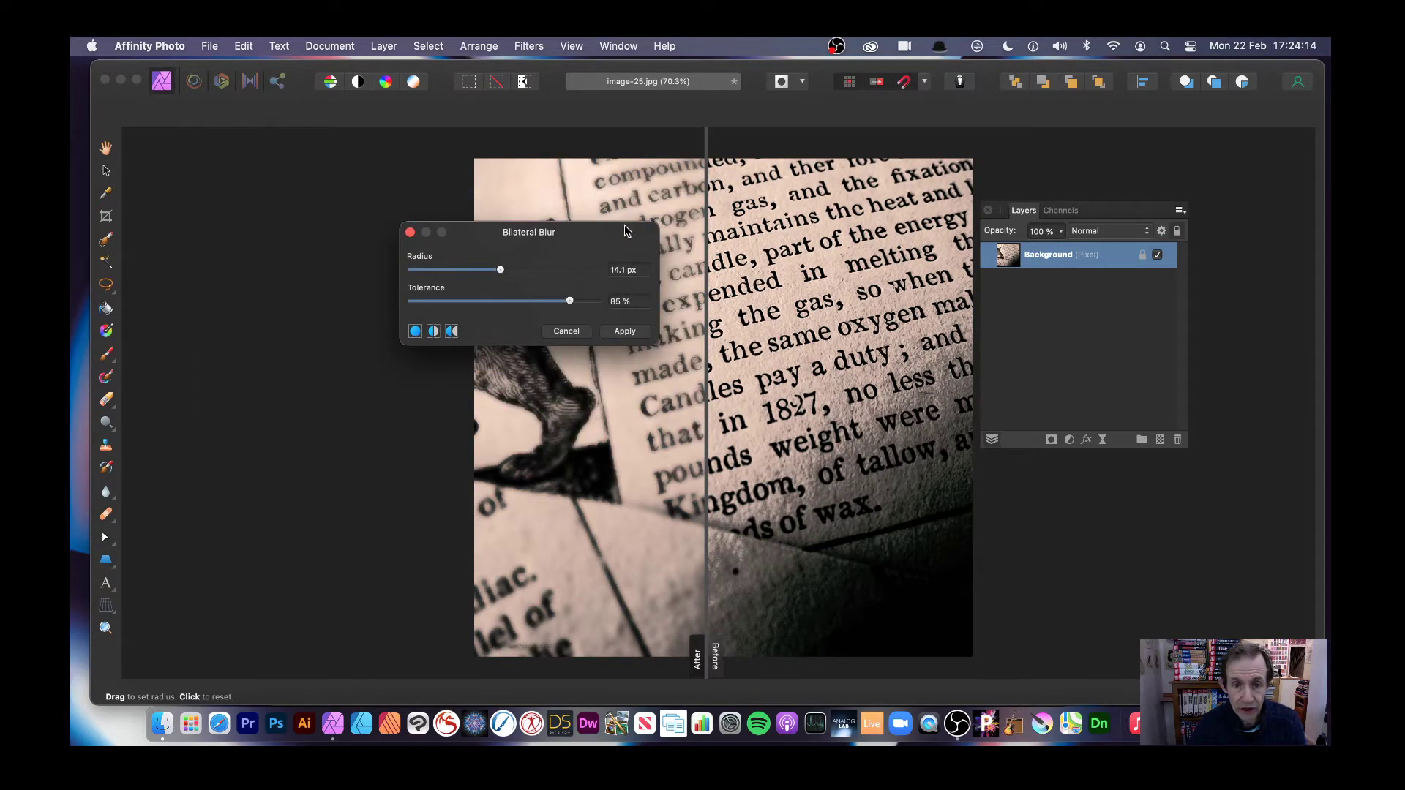
{"action": "left_click_drag", "start_coordinate": [625, 231], "coordinate": [470, 228]}
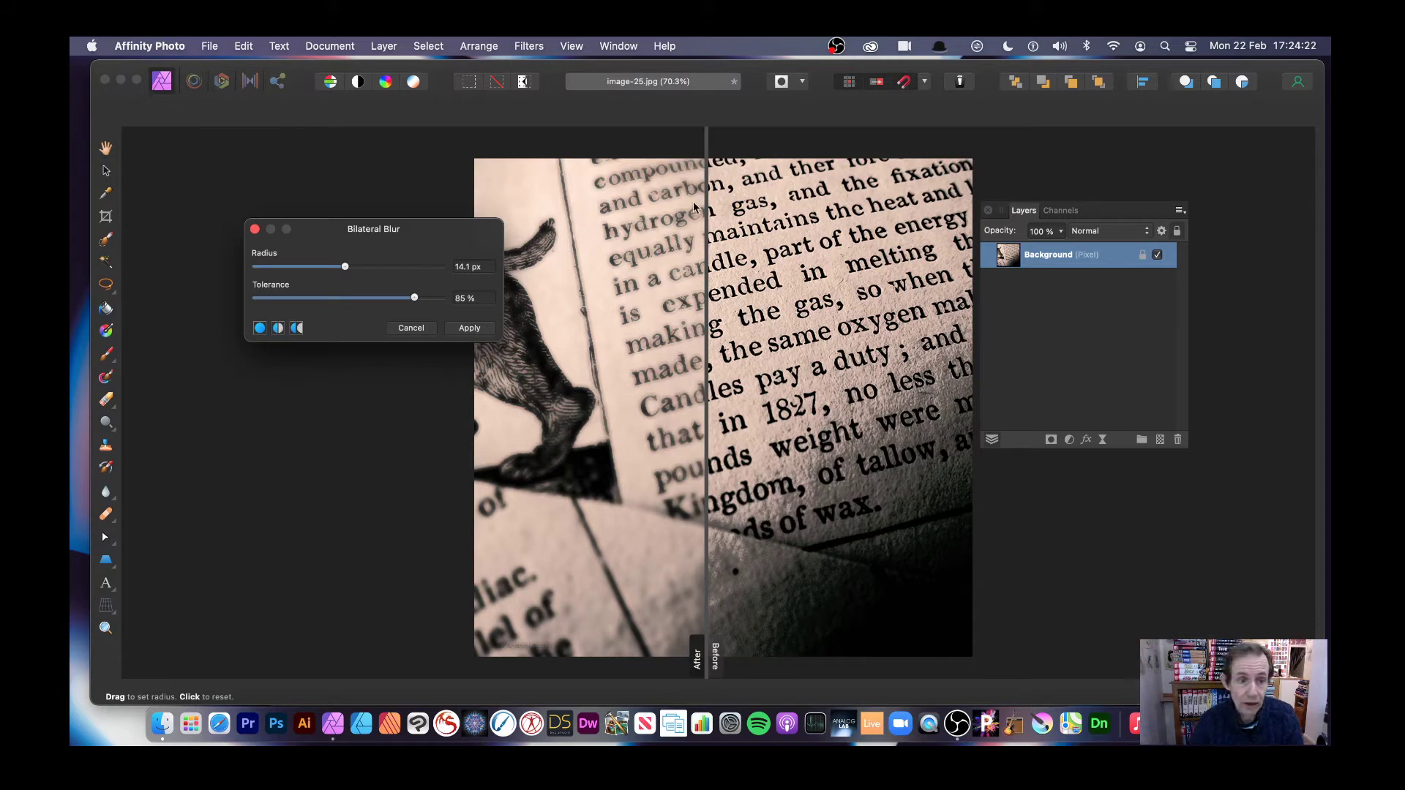
{"action": "left_click_drag", "start_coordinate": [380, 232], "coordinate": [621, 270]}
{"action": "left_click", "coordinate": [718, 301]}
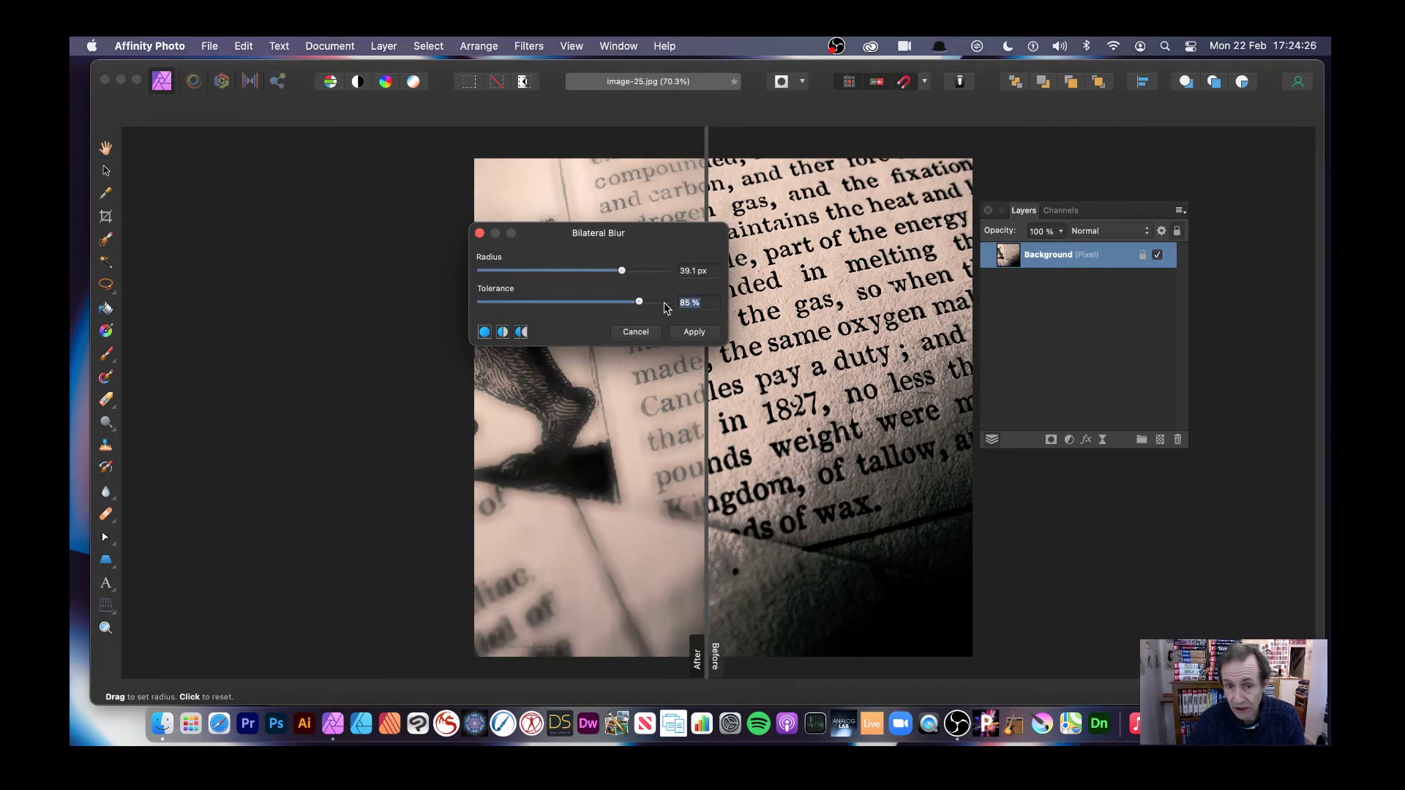
{"action": "type", "text": "100"}
{"action": "key", "text": "Tab"}
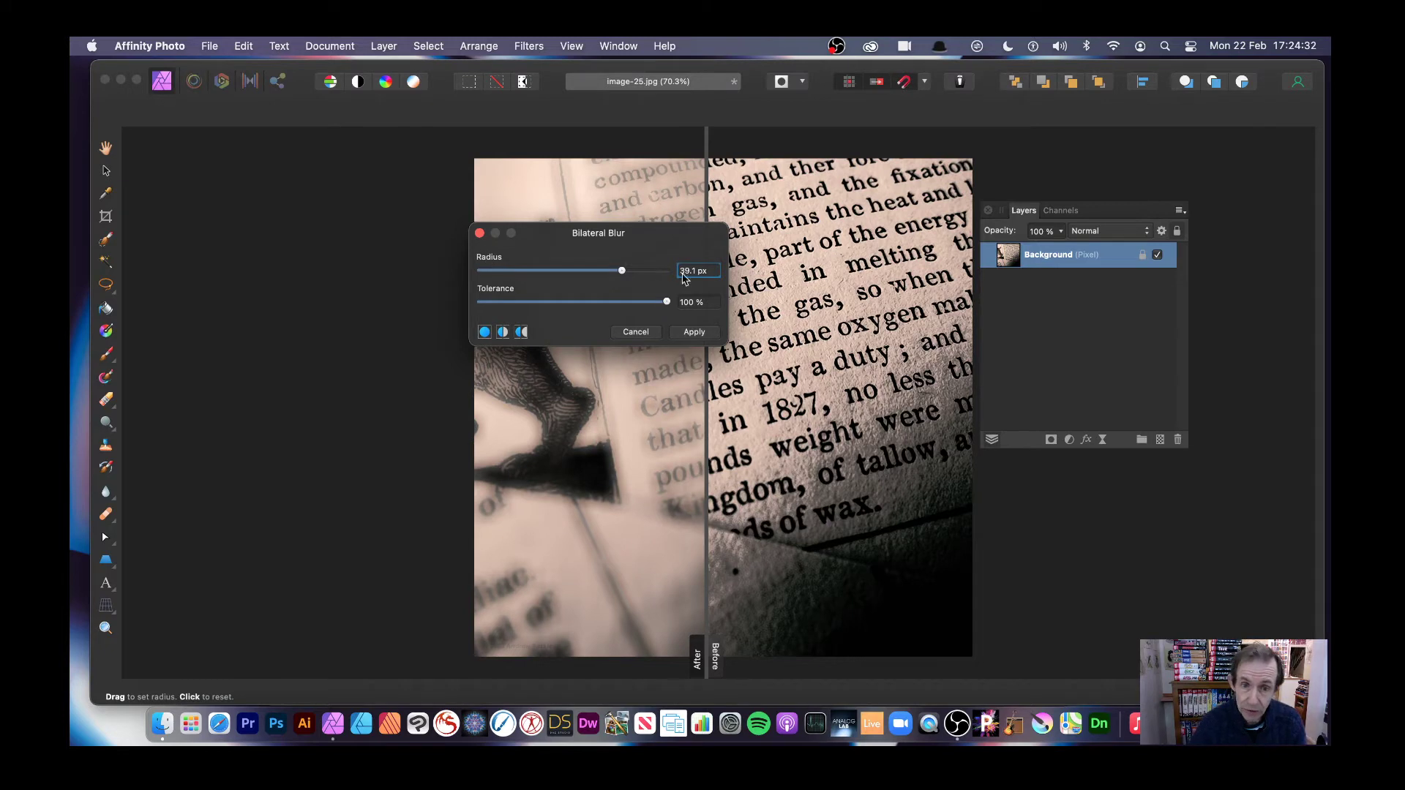
Push the Bilateral Blur radius to 300 px
{"action": "left_click_drag", "start_coordinate": [623, 271], "coordinate": [705, 272]}
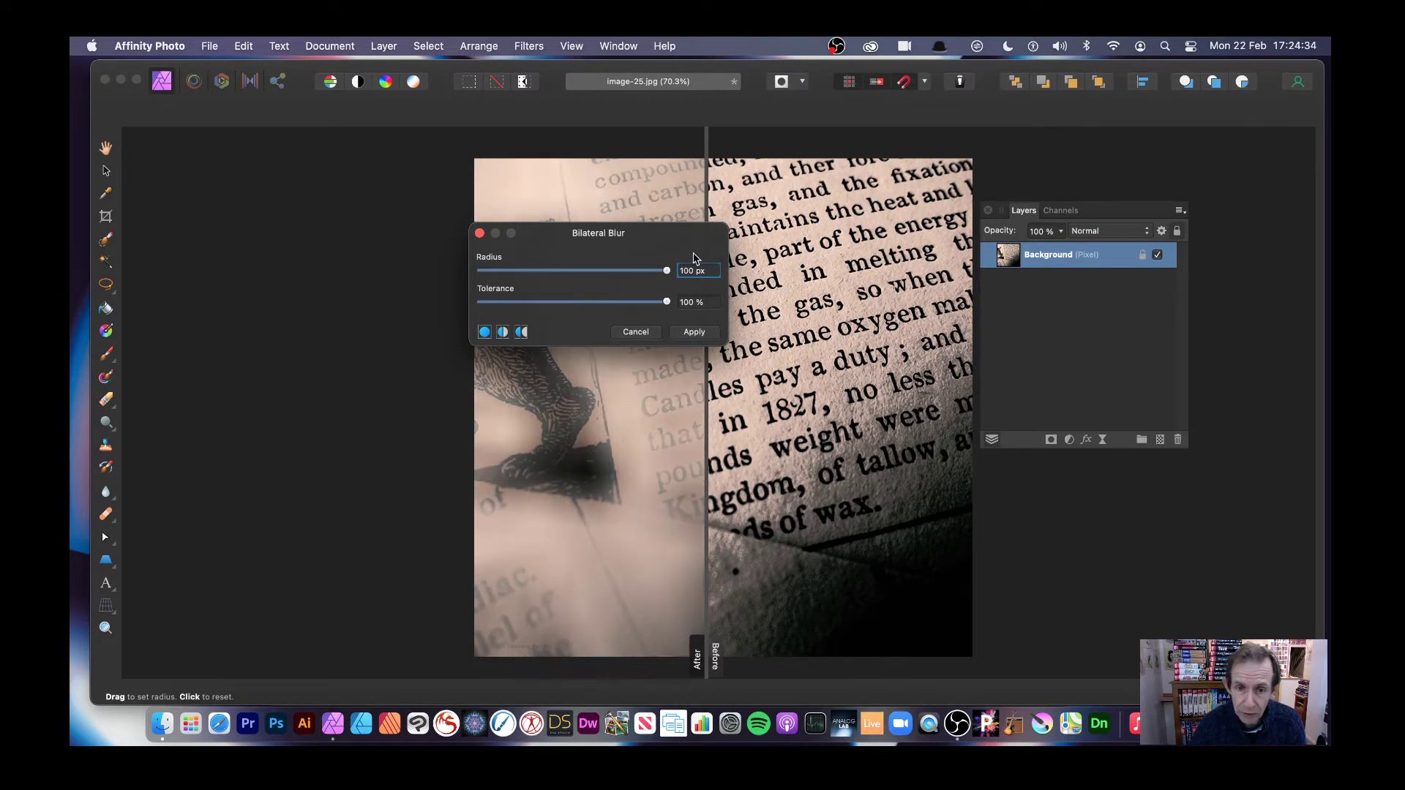
{"action": "left_click", "coordinate": [712, 272]}
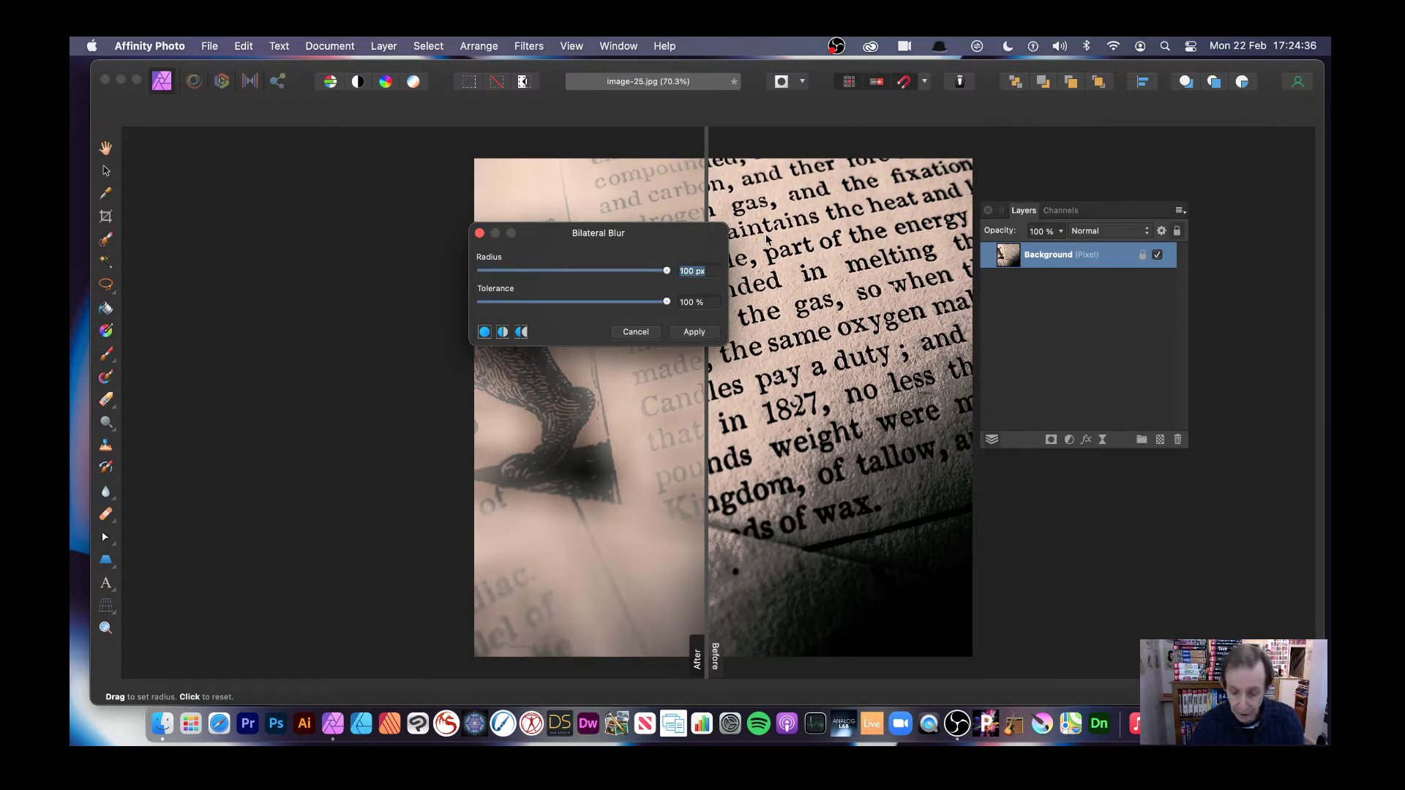
{"action": "type", "text": "300"}
{"action": "key", "text": "Tab"}
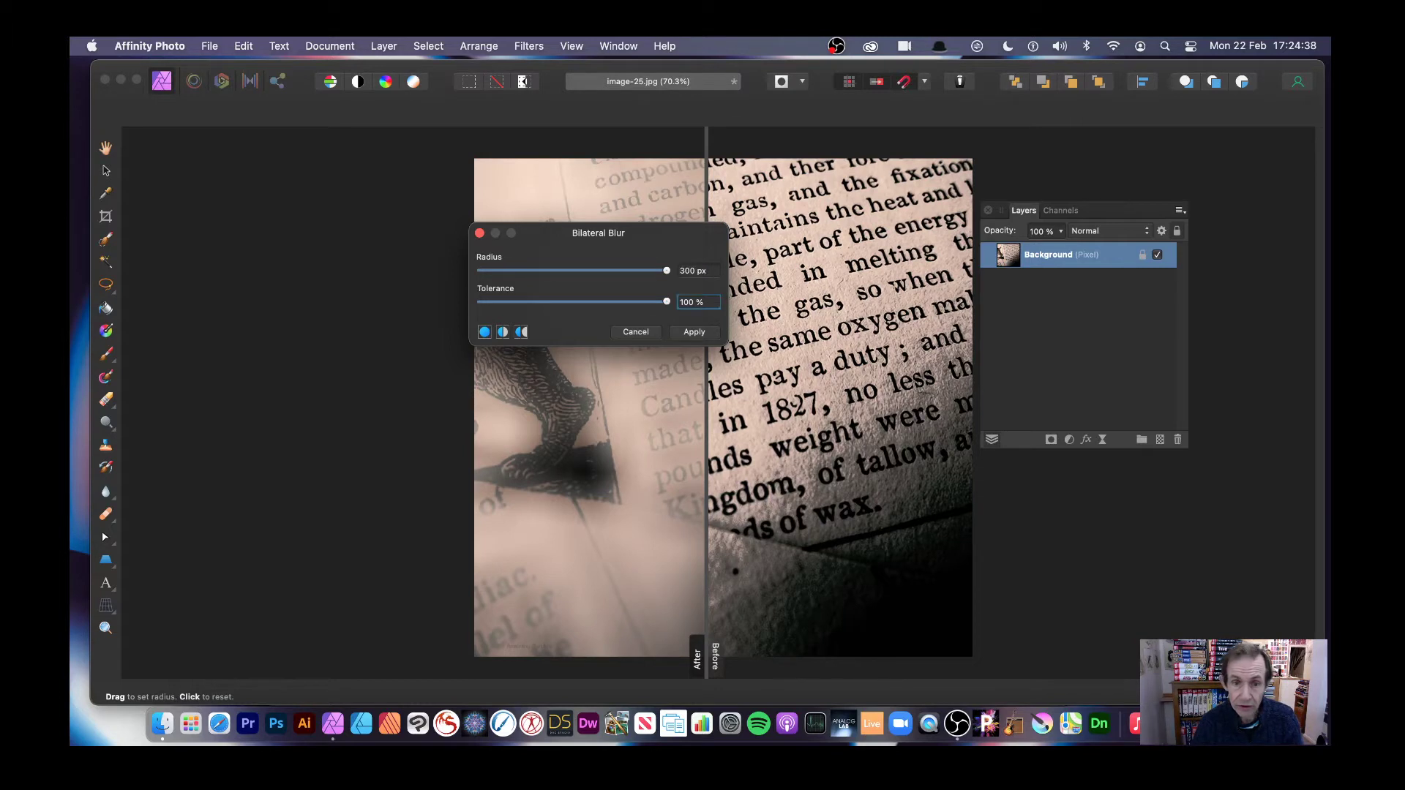
{"action": "left_click_drag", "start_coordinate": [612, 235], "coordinate": [849, 237]}
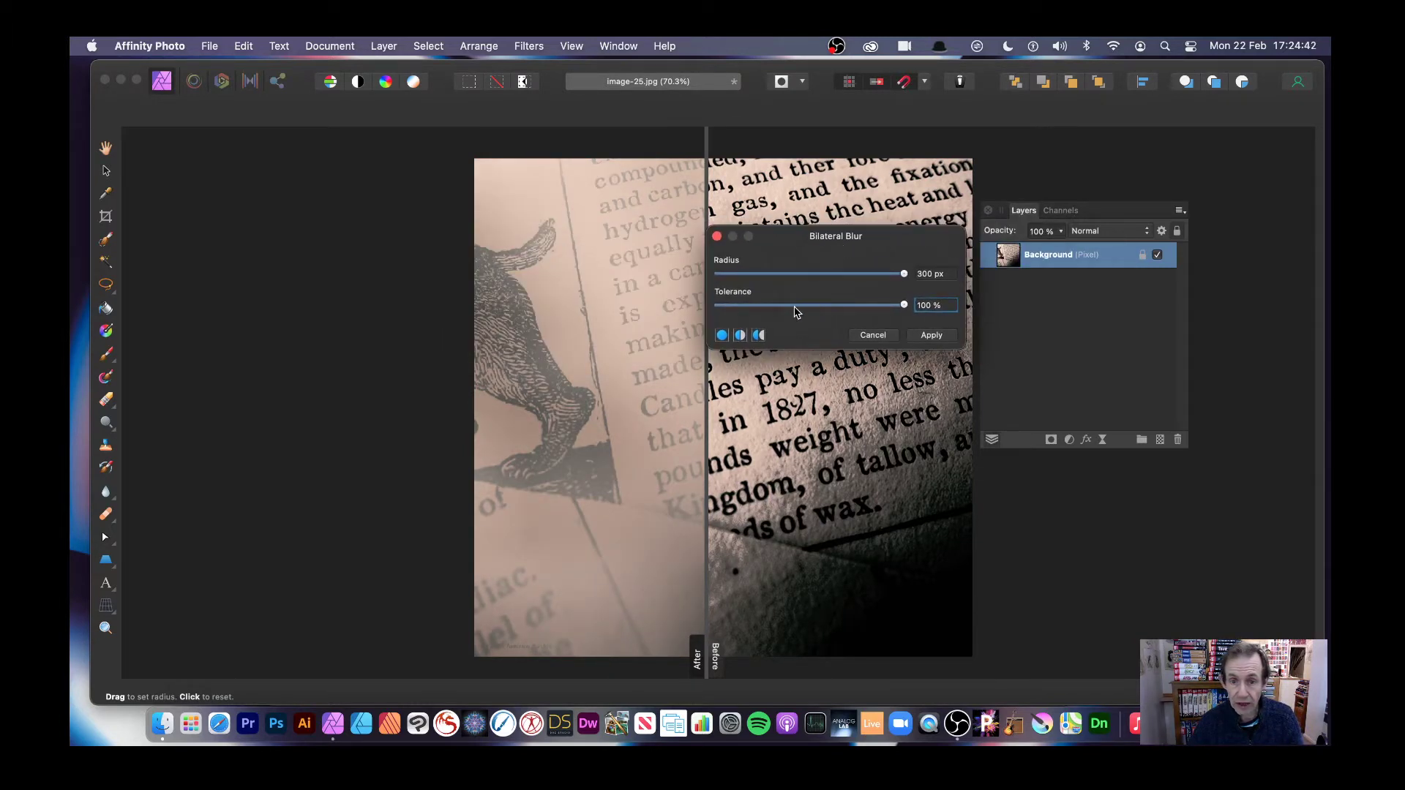
Lower the blur to 17.1 px radius and 21% tolerance and apply it
{"action": "left_click", "coordinate": [757, 305]}
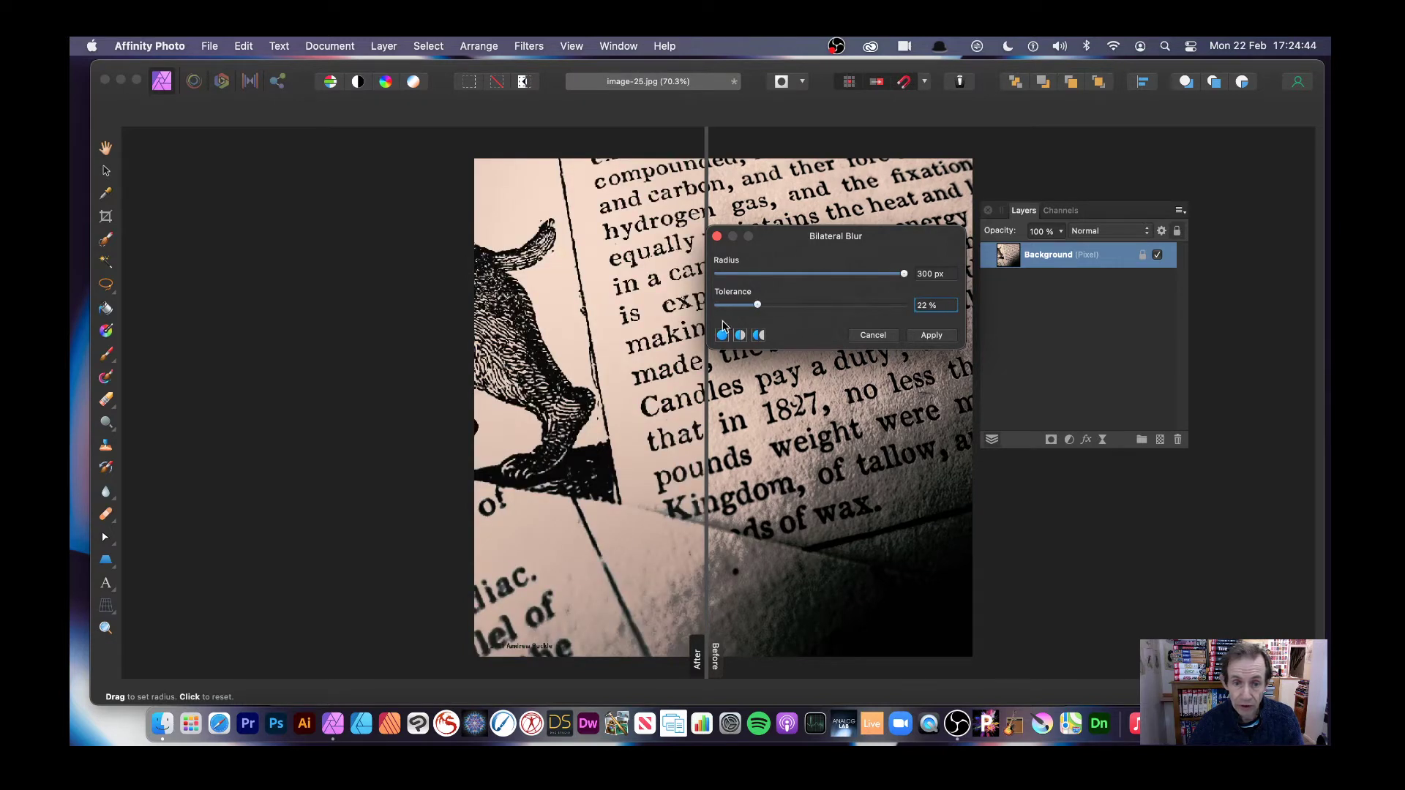
{"action": "left_click_drag", "start_coordinate": [758, 306], "coordinate": [784, 305]}
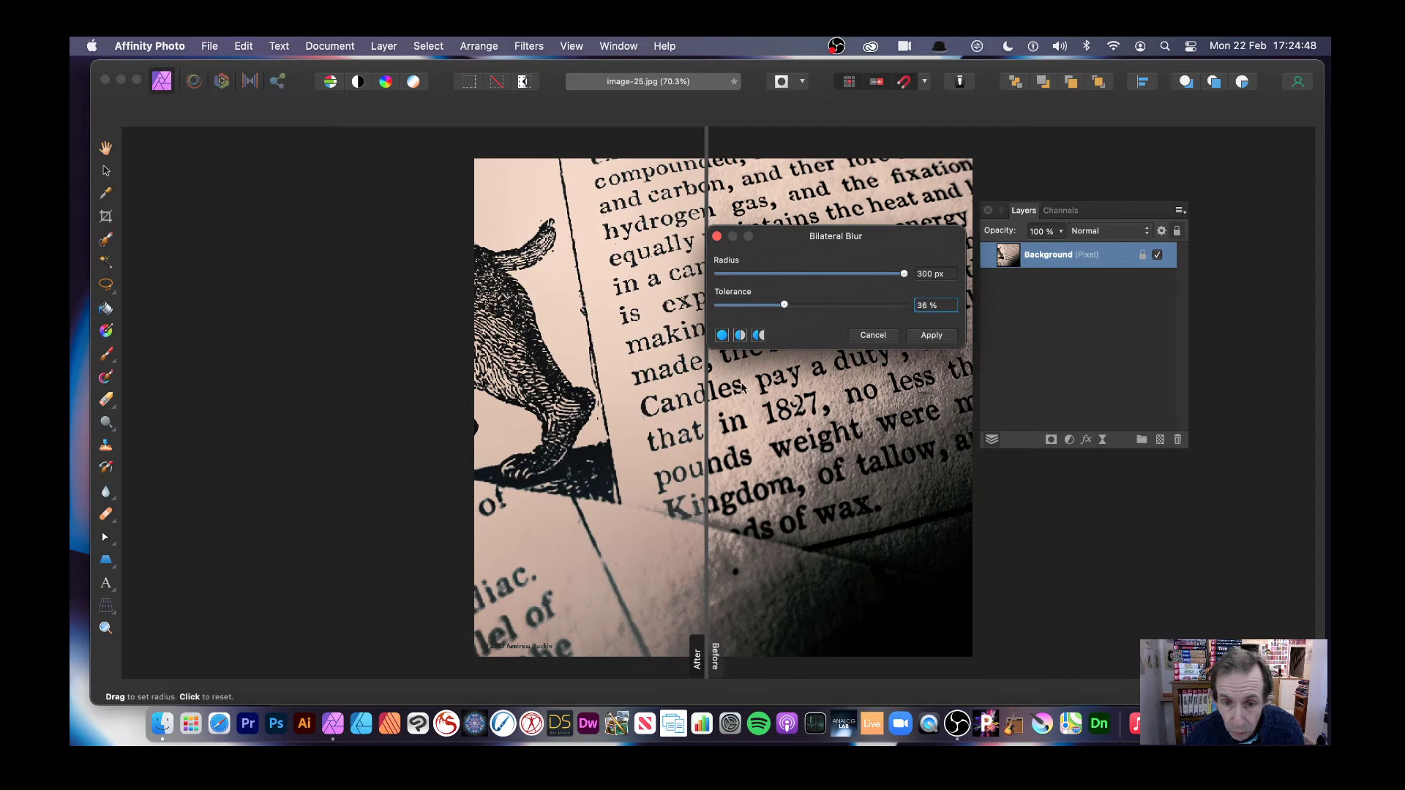
{"action": "left_click_drag", "start_coordinate": [903, 274], "coordinate": [860, 276]}
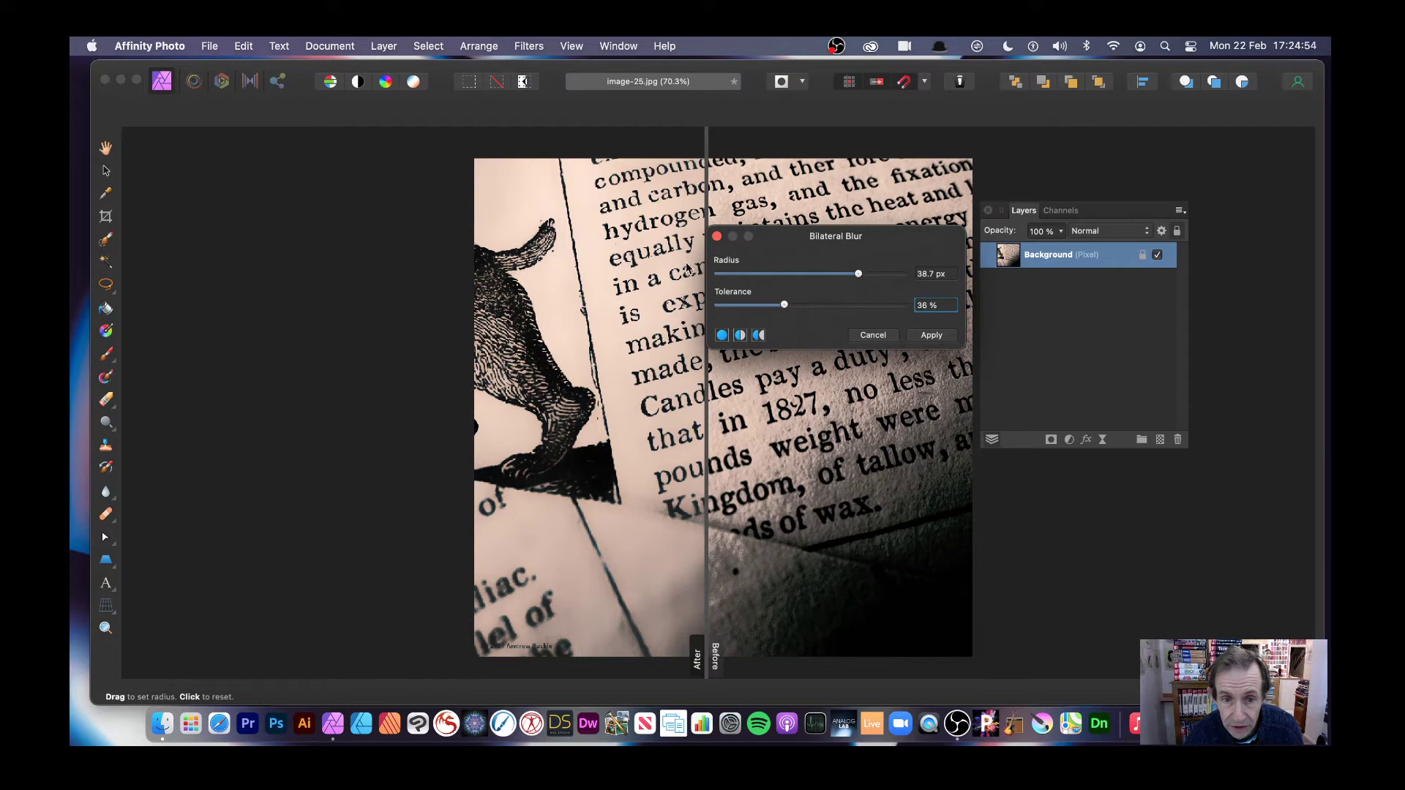
{"action": "left_click", "coordinate": [808, 275]}
{"action": "left_click_drag", "start_coordinate": [808, 276], "coordinate": [758, 303]}
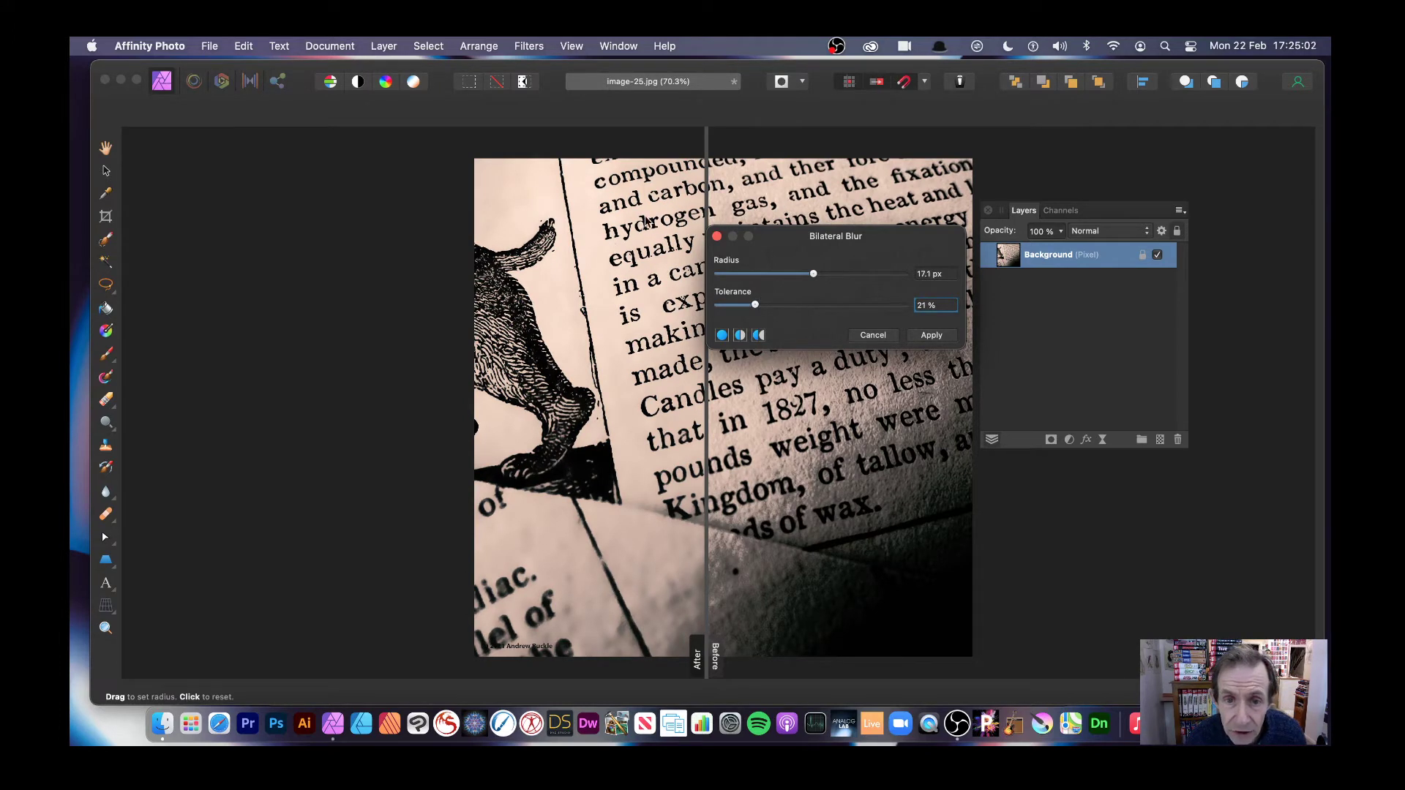
{"action": "left_click_drag", "start_coordinate": [798, 245], "coordinate": [756, 340]}
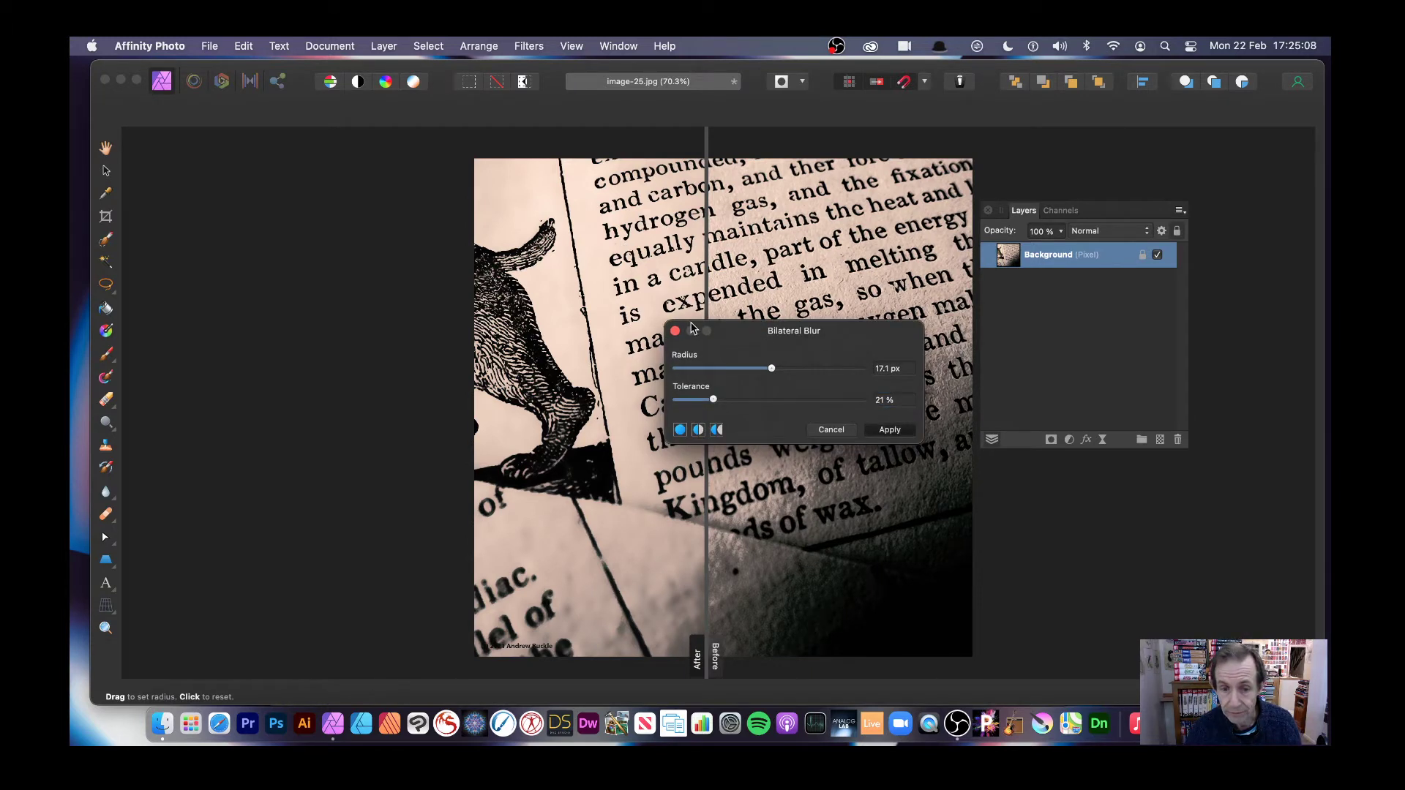
{"action": "key", "text": "Return"}
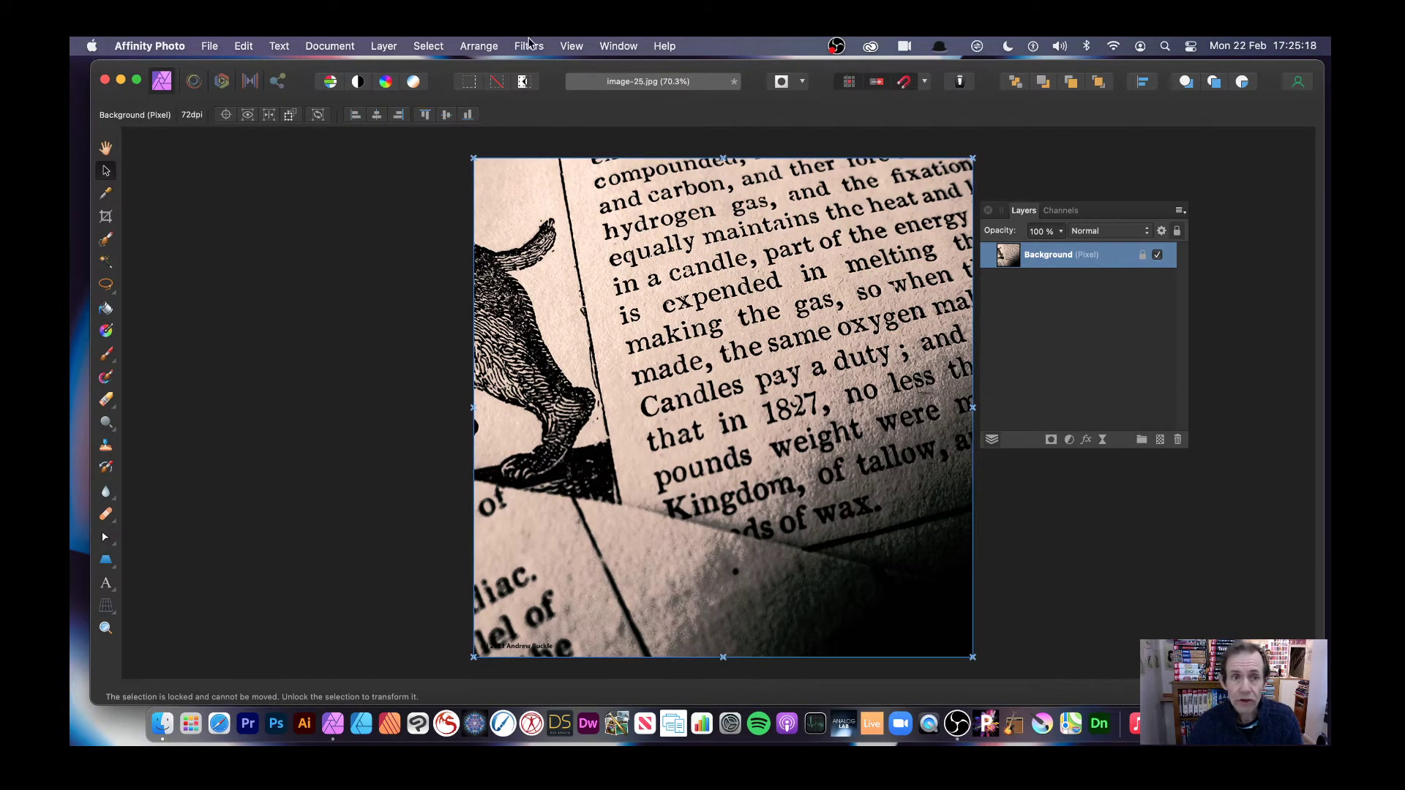
Isolate the red channel and start another Bilateral Blur
{"action": "left_click", "coordinate": [1068, 212]}
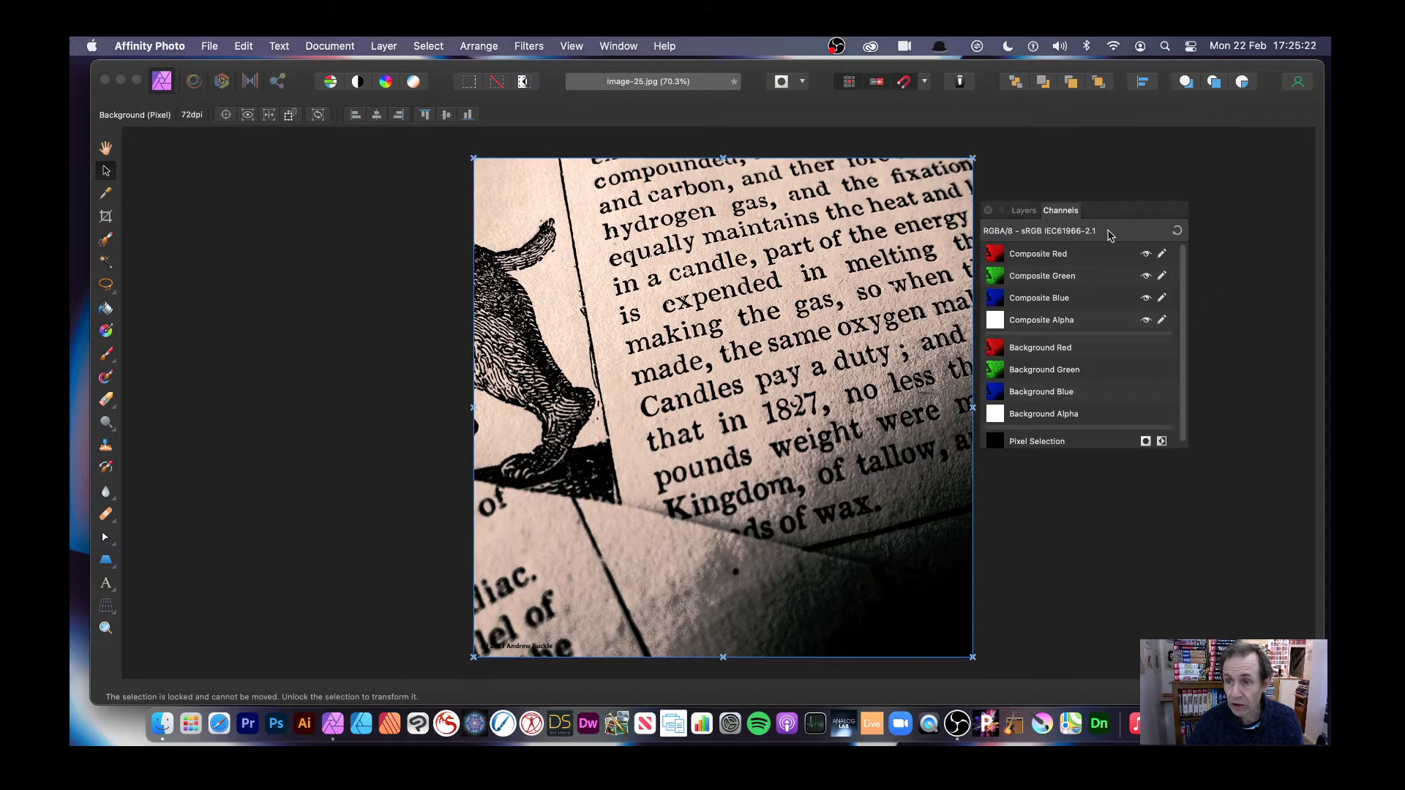
{"action": "left_click", "coordinate": [1108, 254], "text": "alt"}
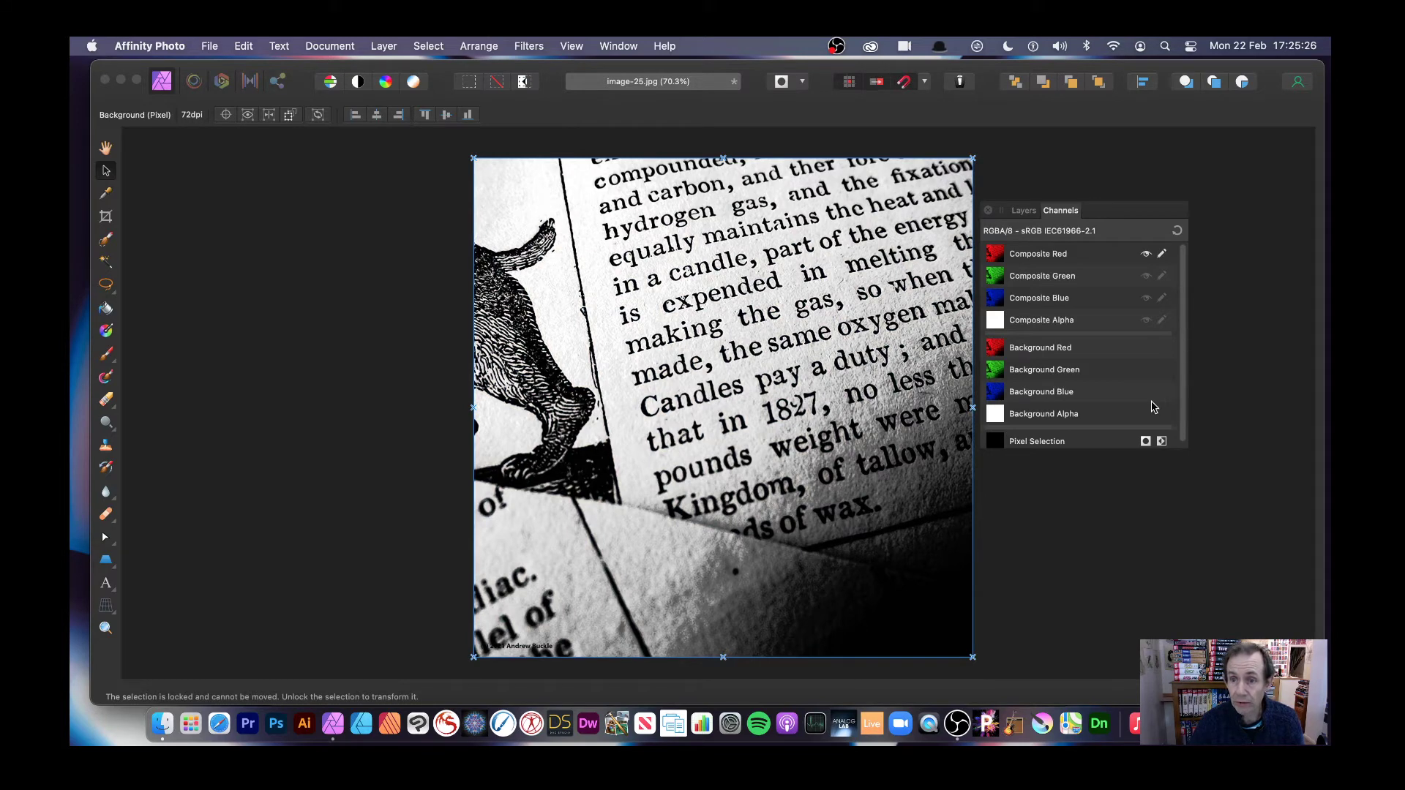
{"action": "left_click", "coordinate": [524, 46]}
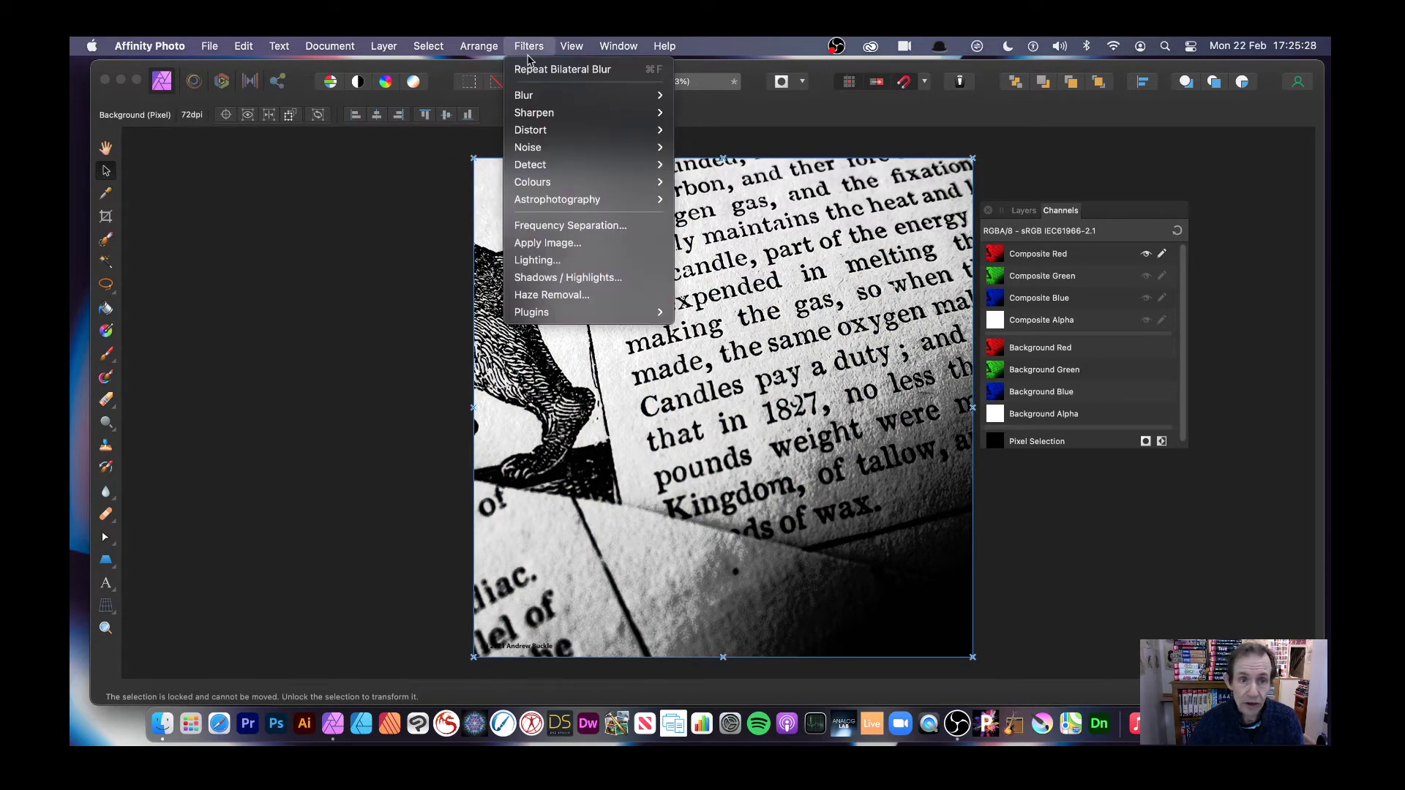
{"action": "mouse_move", "coordinate": [541, 95]}
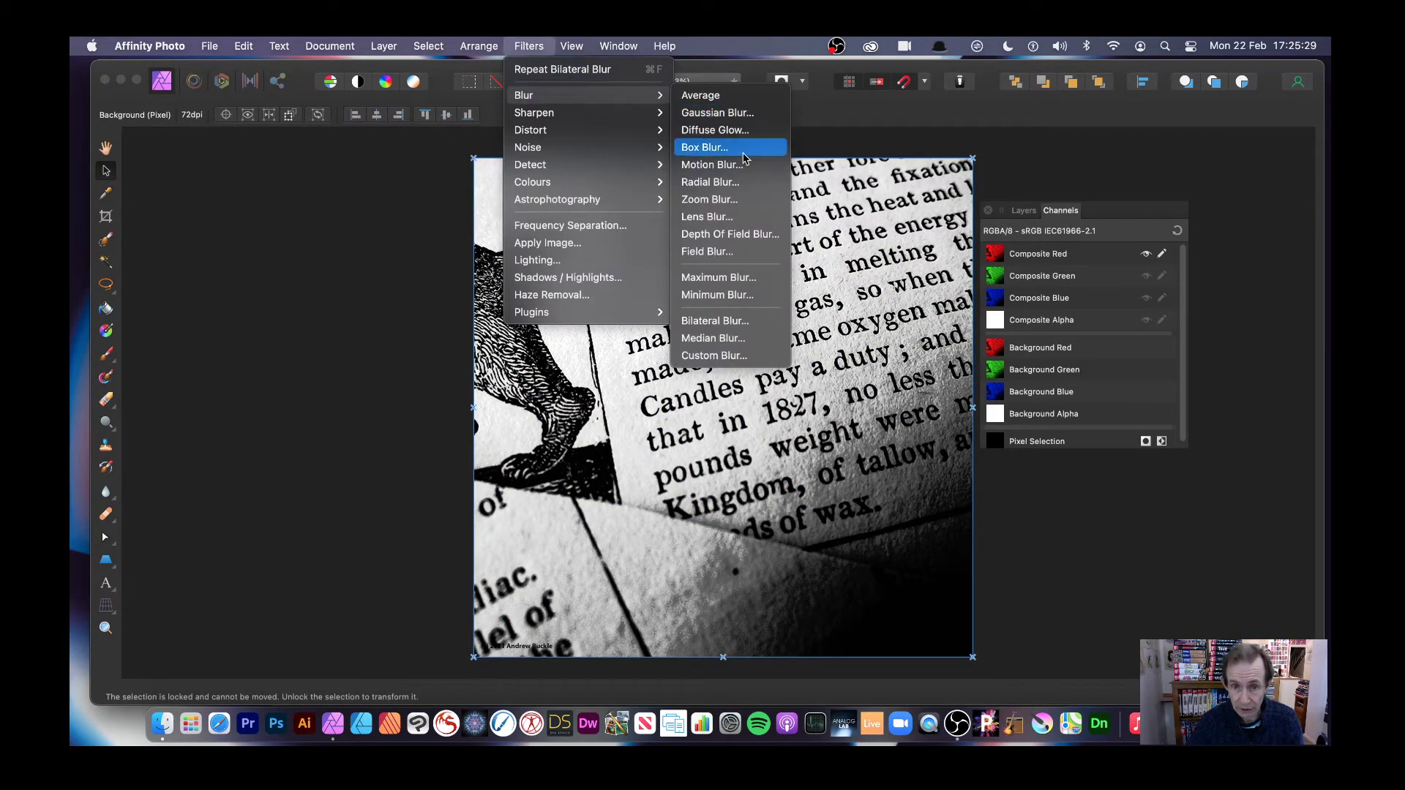
{"action": "left_click", "coordinate": [713, 326]}
Apply the blur at 27.3 px radius and restore all colour channels
{"action": "left_click_drag", "start_coordinate": [1088, 481], "coordinate": [744, 346]}
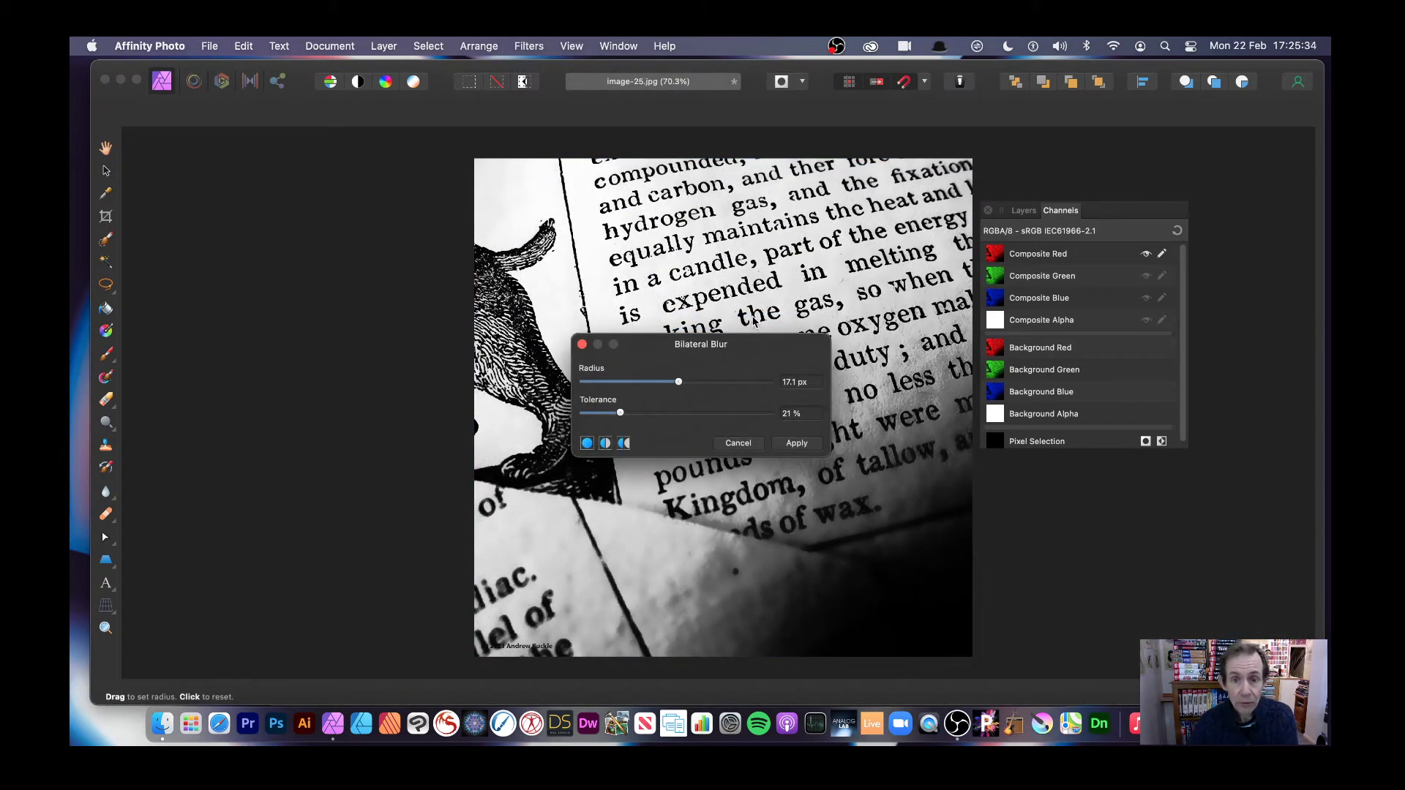
{"action": "left_click_drag", "start_coordinate": [680, 382], "coordinate": [698, 381]}
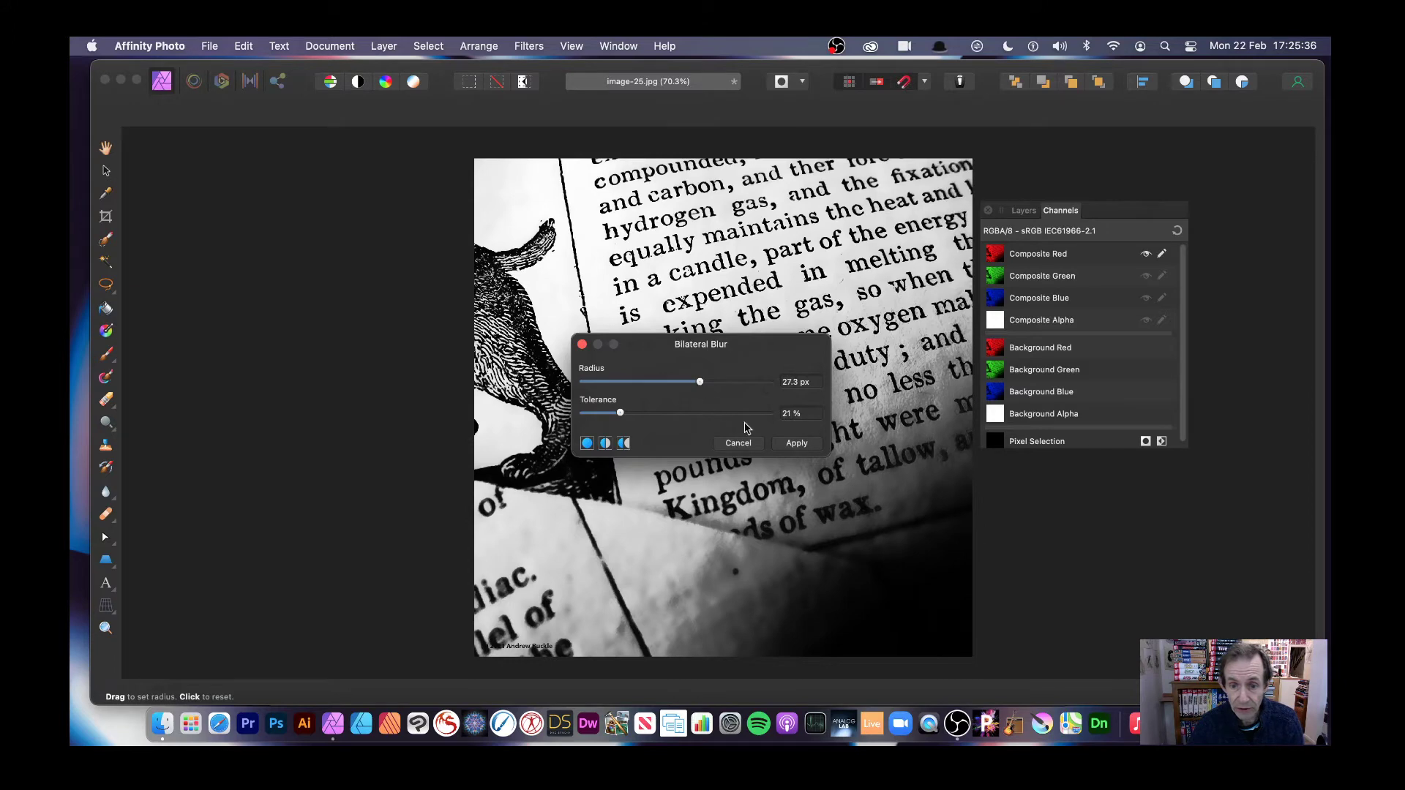
{"action": "left_click", "coordinate": [812, 443]}
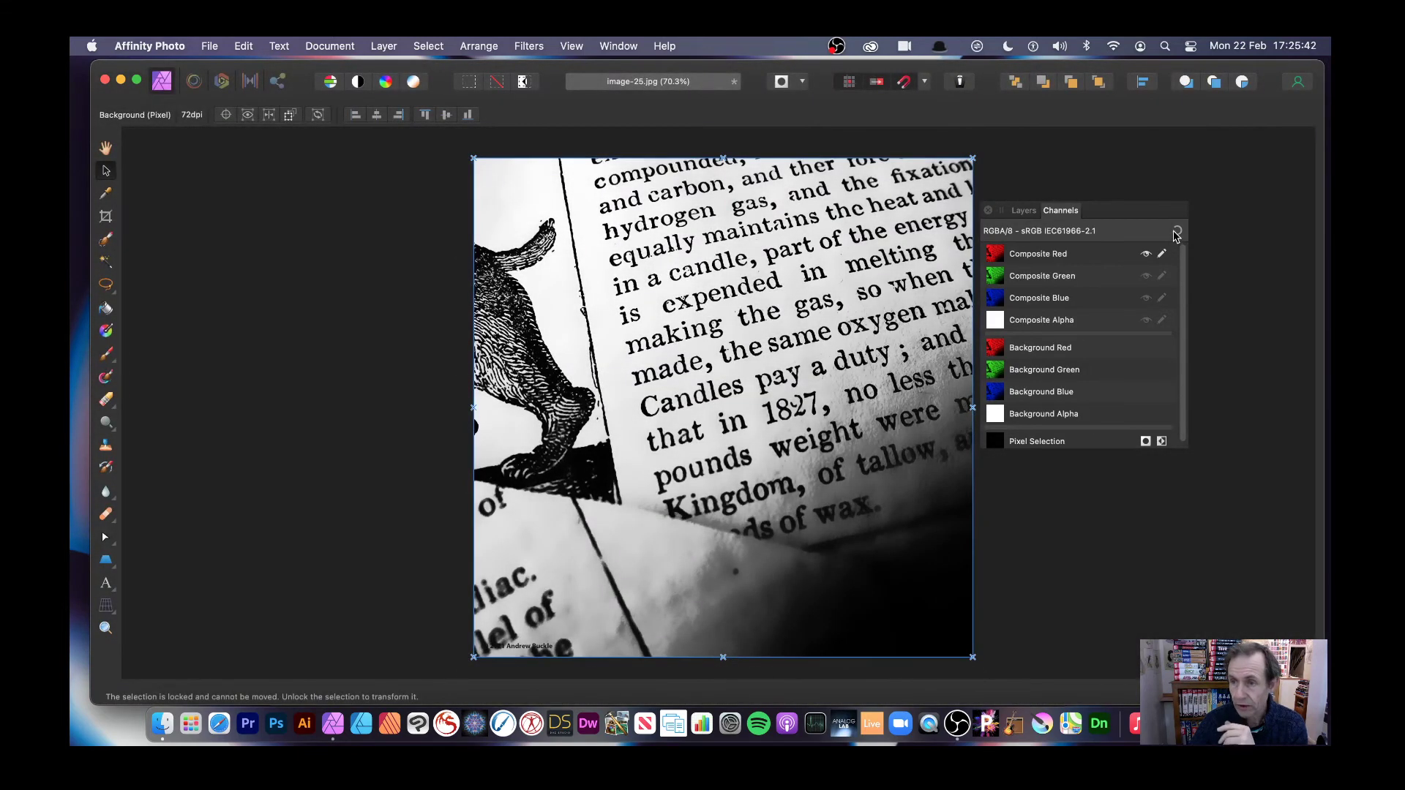
{"action": "left_click", "coordinate": [1176, 232]}
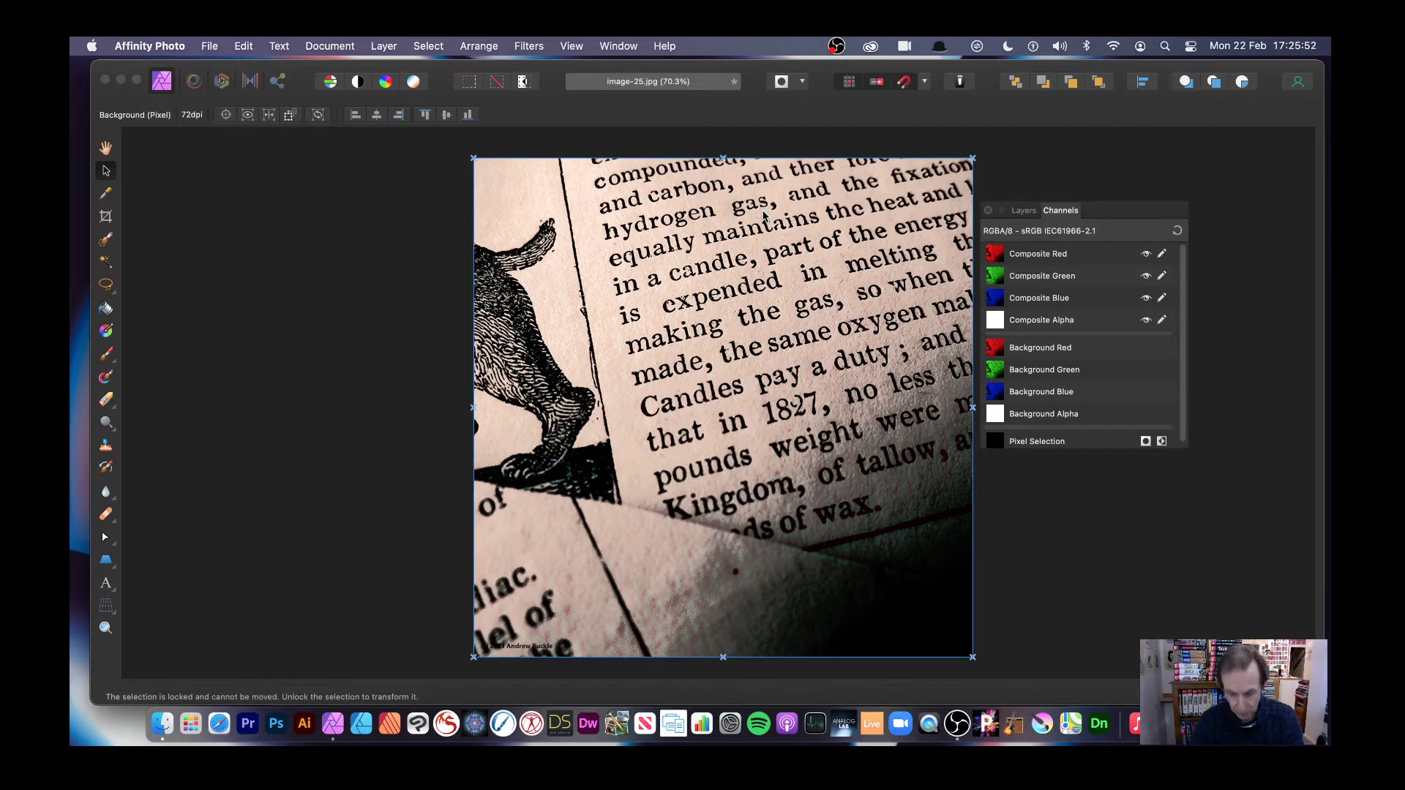
Undo back to the plain unblurred photo
{"action": "left_click", "coordinate": [1175, 232]}
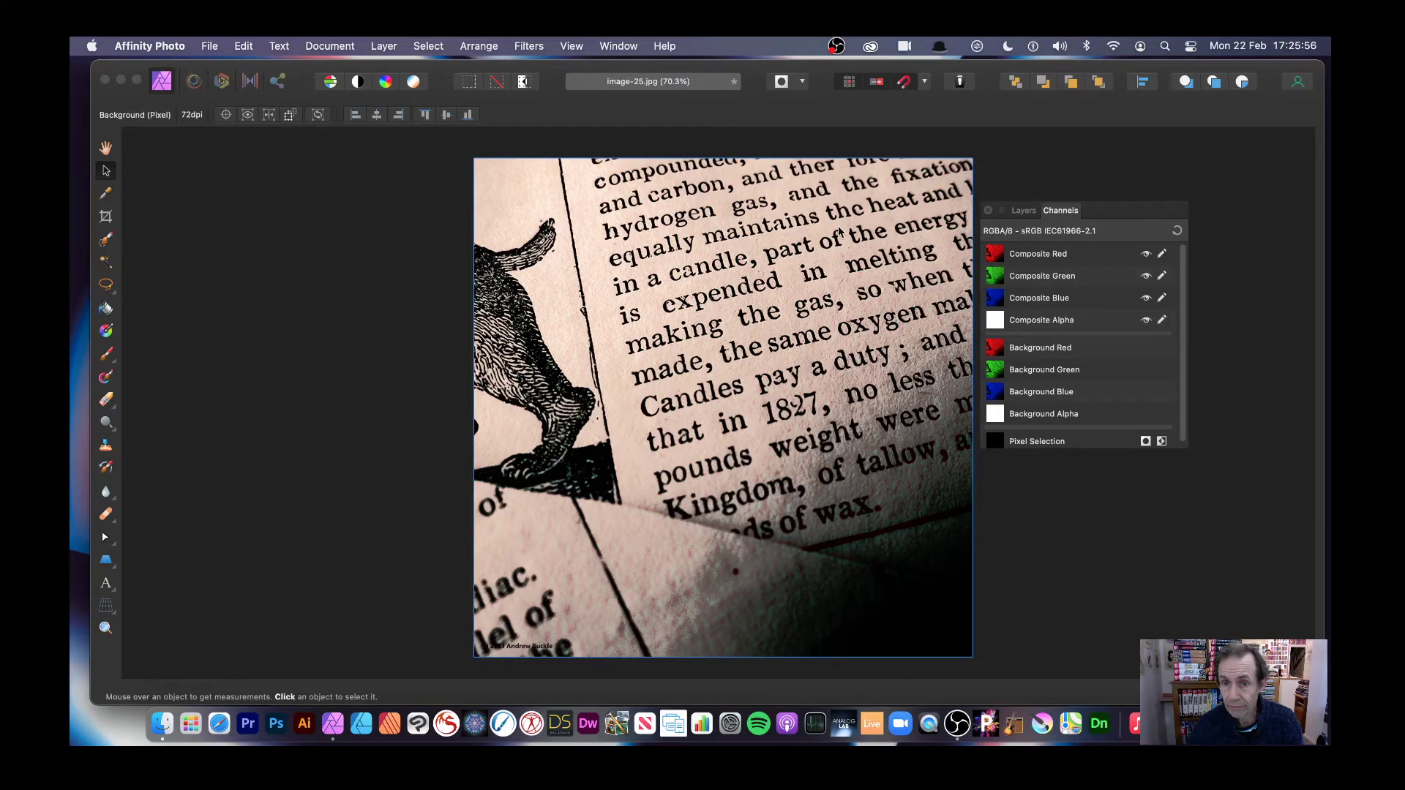
{"action": "key", "text": "super+z"}
{"action": "key", "text": "super+z"}
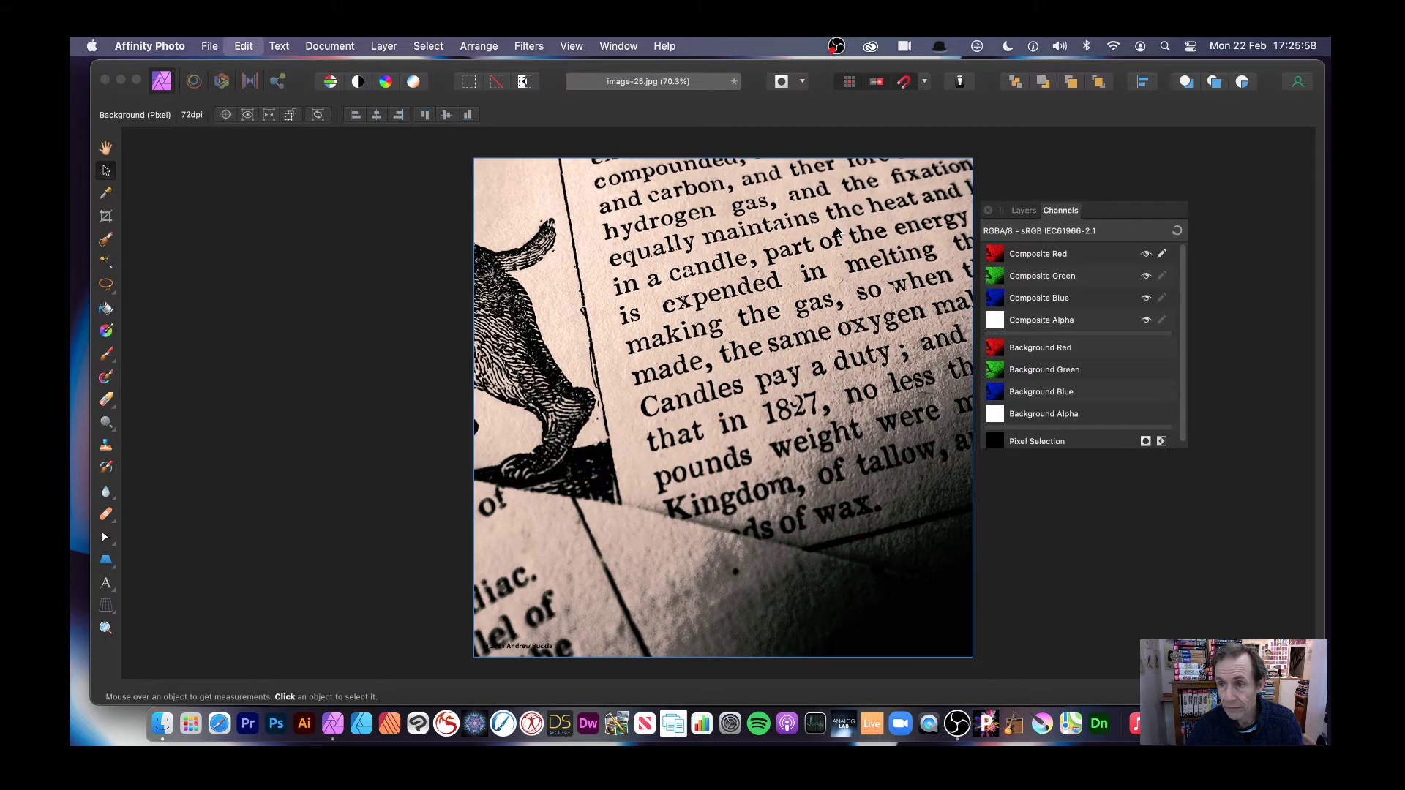
{"action": "key", "text": "super+z"}
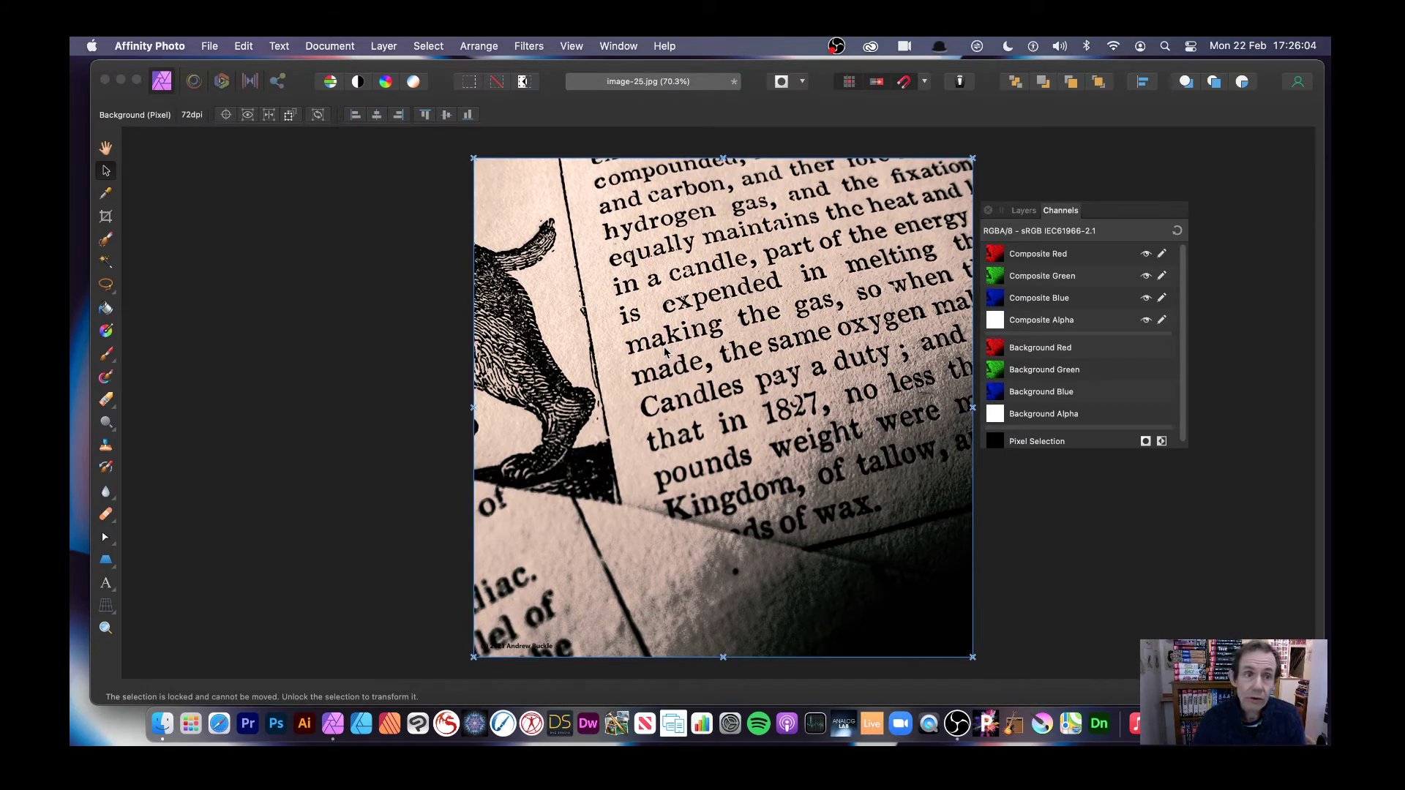
Duplicate the Background layer so two Background layers exist
{"action": "left_click", "coordinate": [384, 47]}
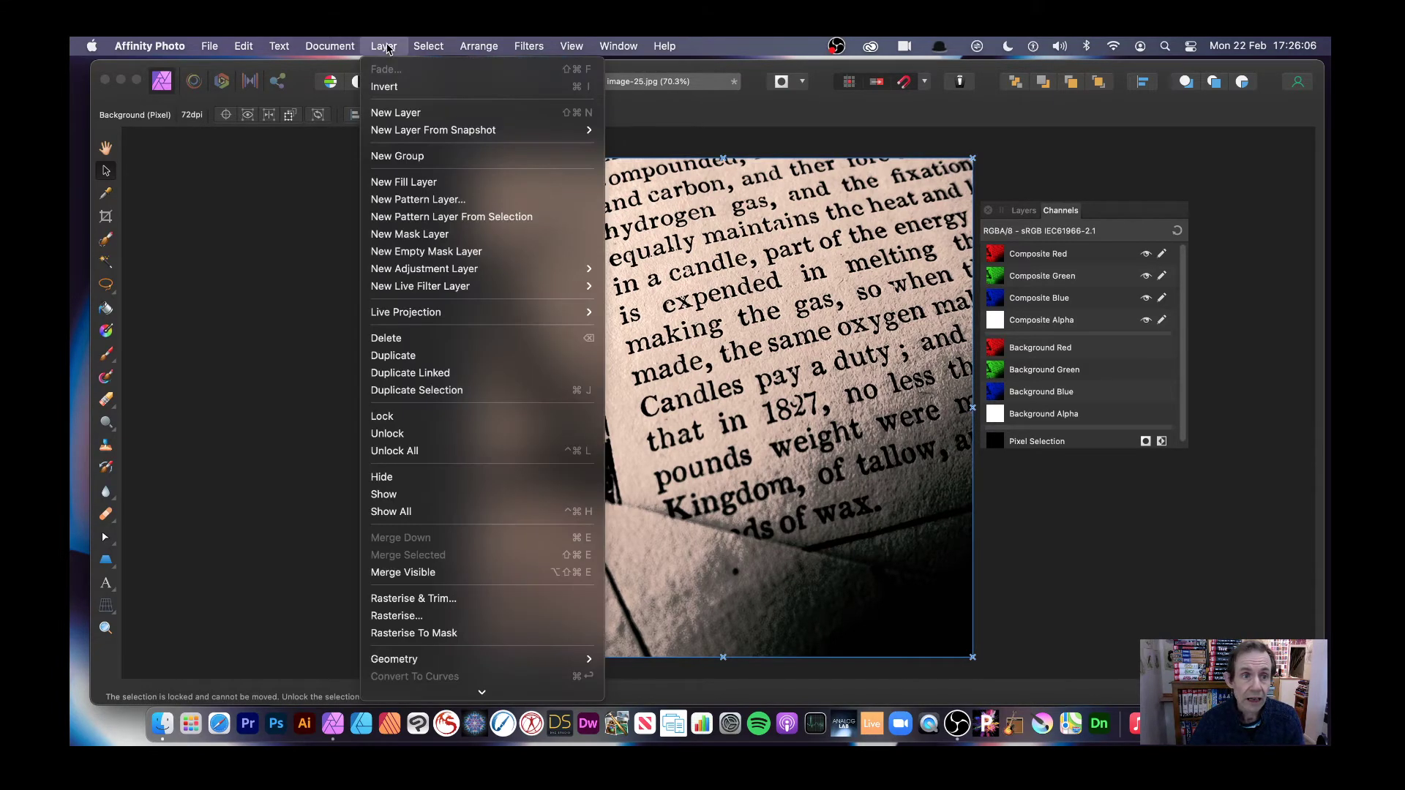
{"action": "left_click", "coordinate": [427, 359]}
{"action": "left_click", "coordinate": [1021, 212]}
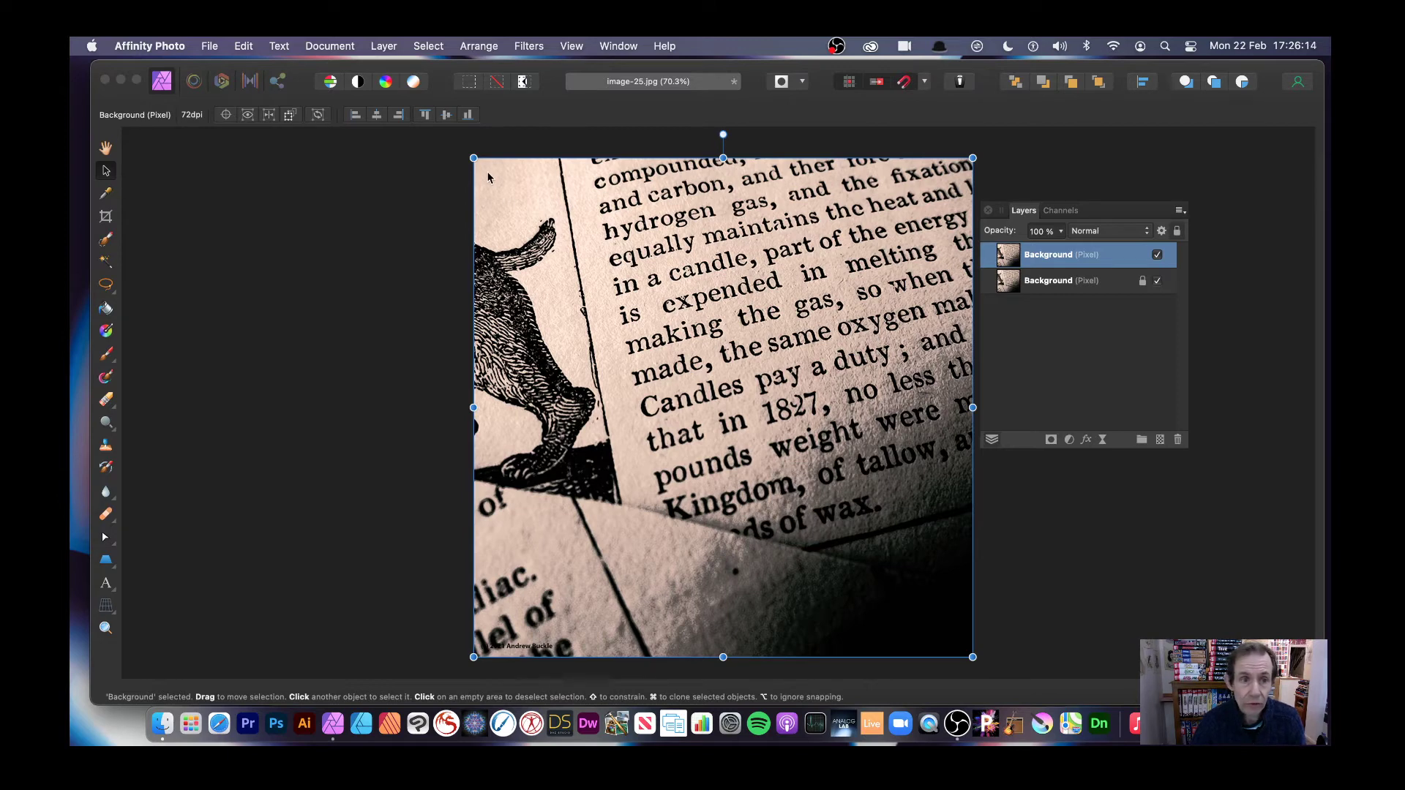
Rotate and resize the duplicate page layer, then start a Bilateral Blur on it
{"action": "left_click_drag", "start_coordinate": [474, 158], "coordinate": [536, 218]}
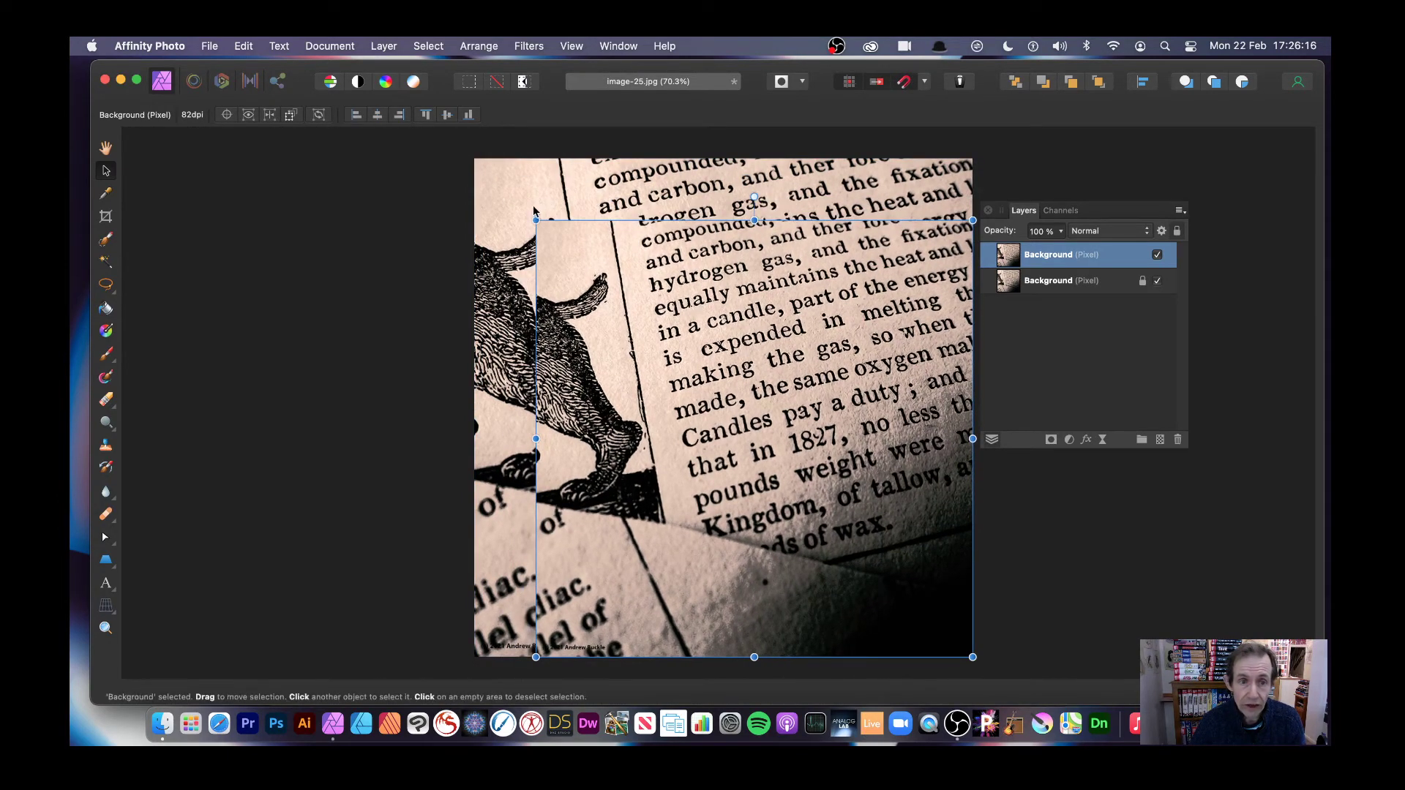
{"action": "left_click_drag", "start_coordinate": [534, 211], "coordinate": [460, 42]}
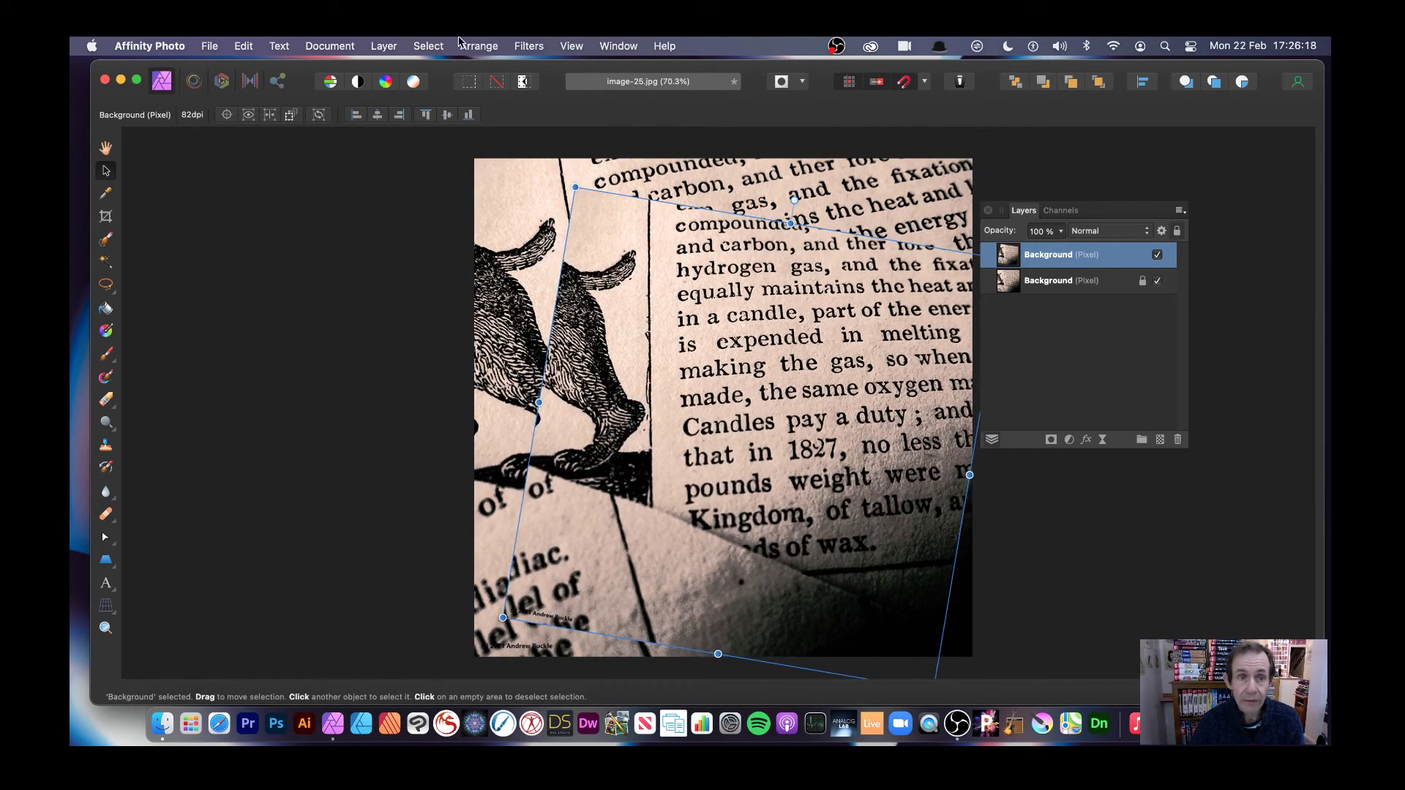
{"action": "left_click", "coordinate": [526, 46]}
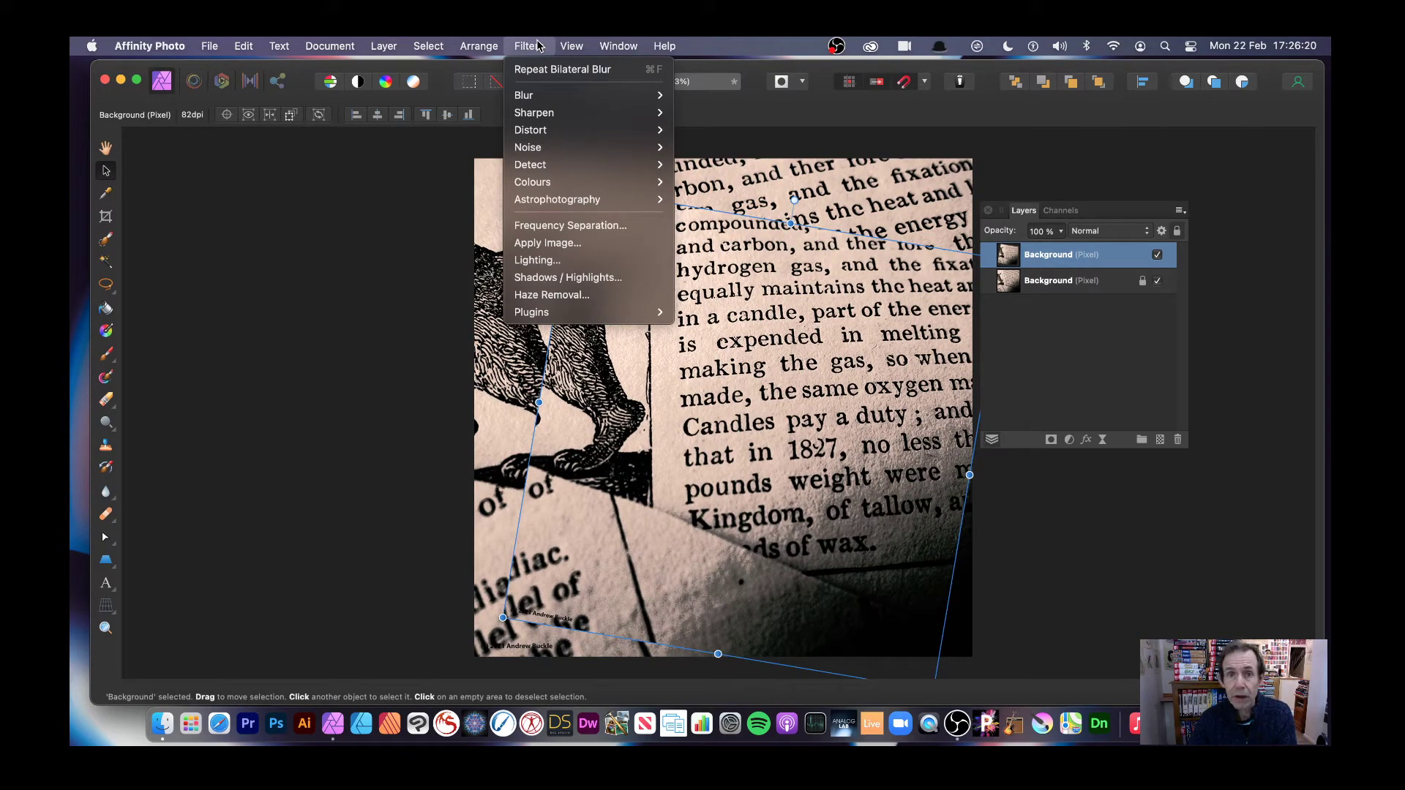
{"action": "mouse_move", "coordinate": [542, 96]}
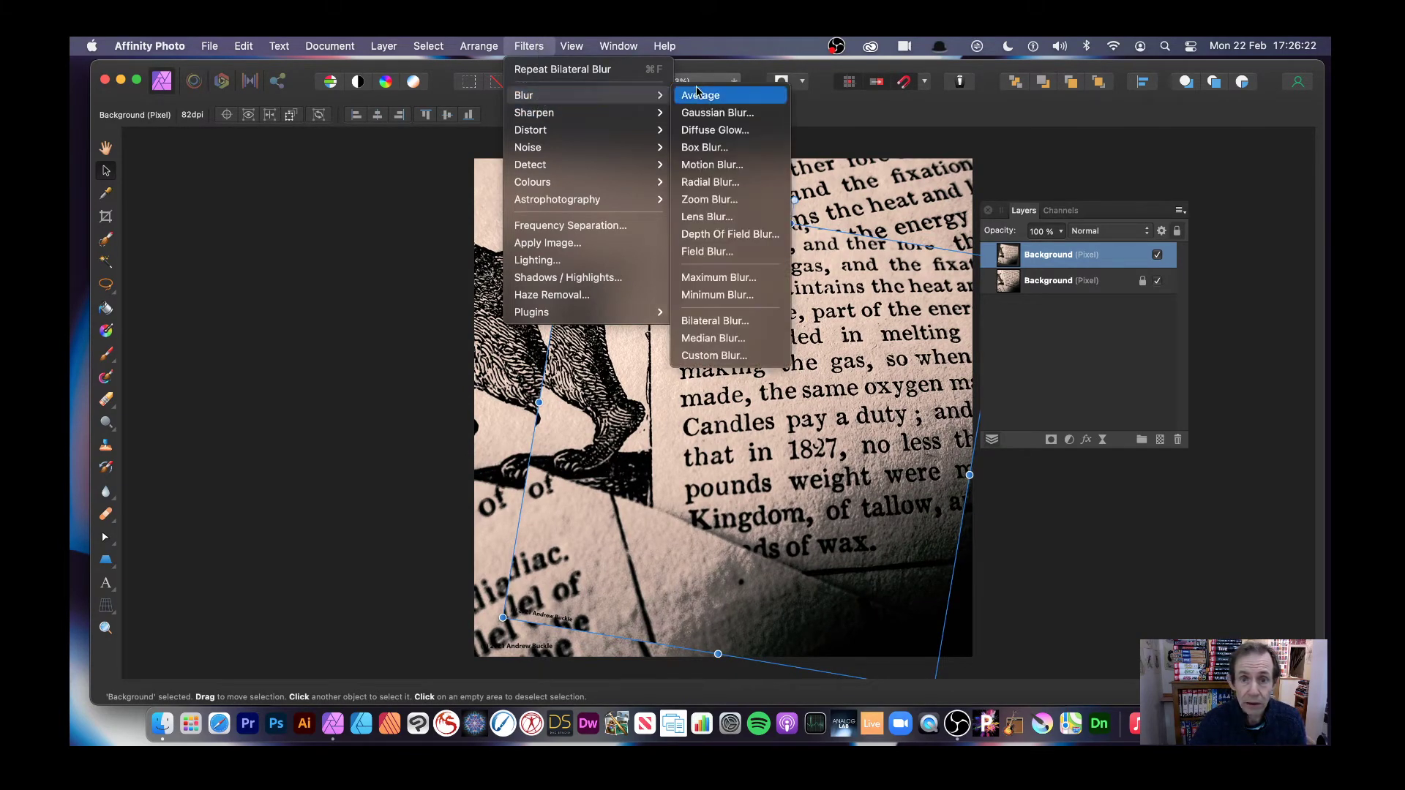
{"action": "left_click", "coordinate": [730, 326]}
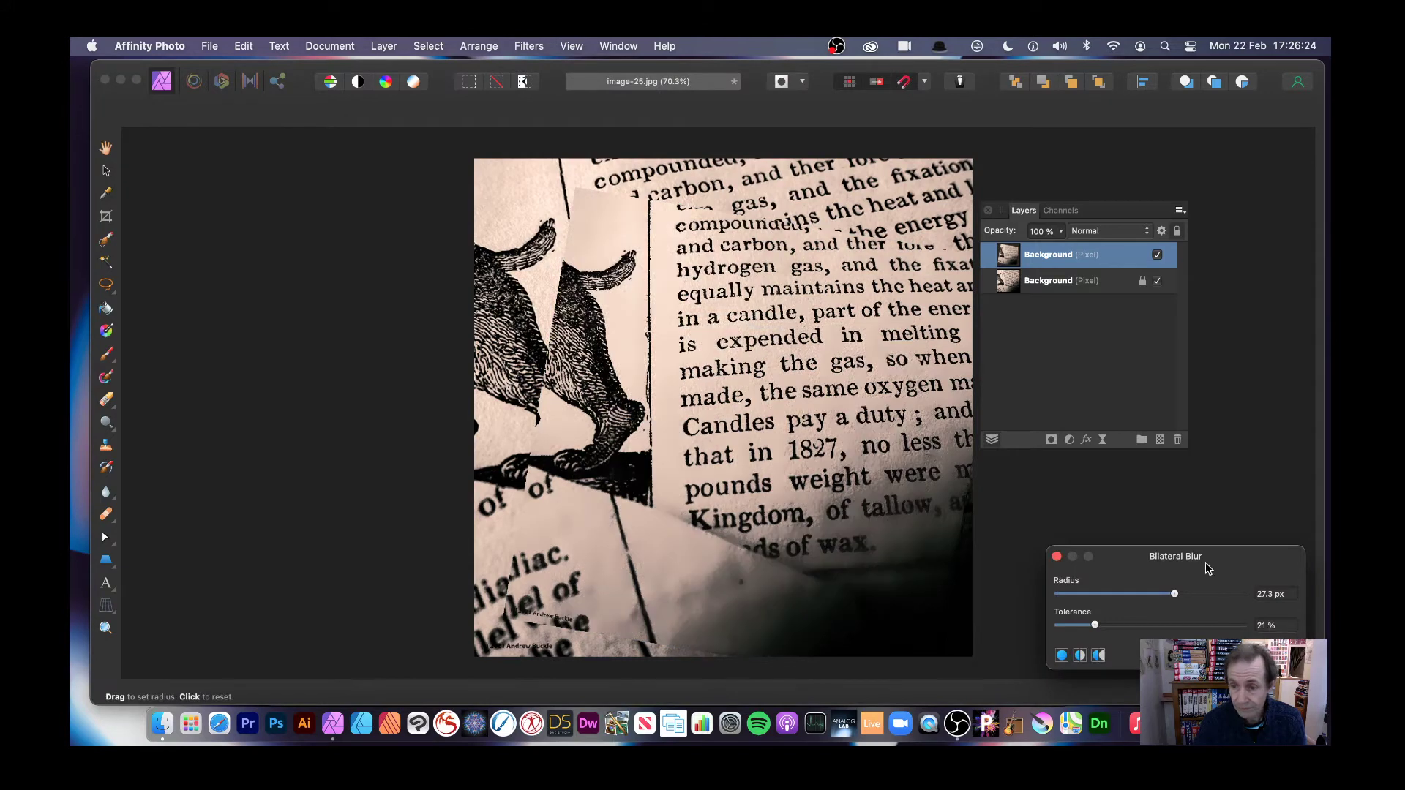
Apply the blur to the duplicate at 7.2 px radius and 56% tolerance
{"action": "left_click_drag", "start_coordinate": [1176, 562], "coordinate": [880, 318]}
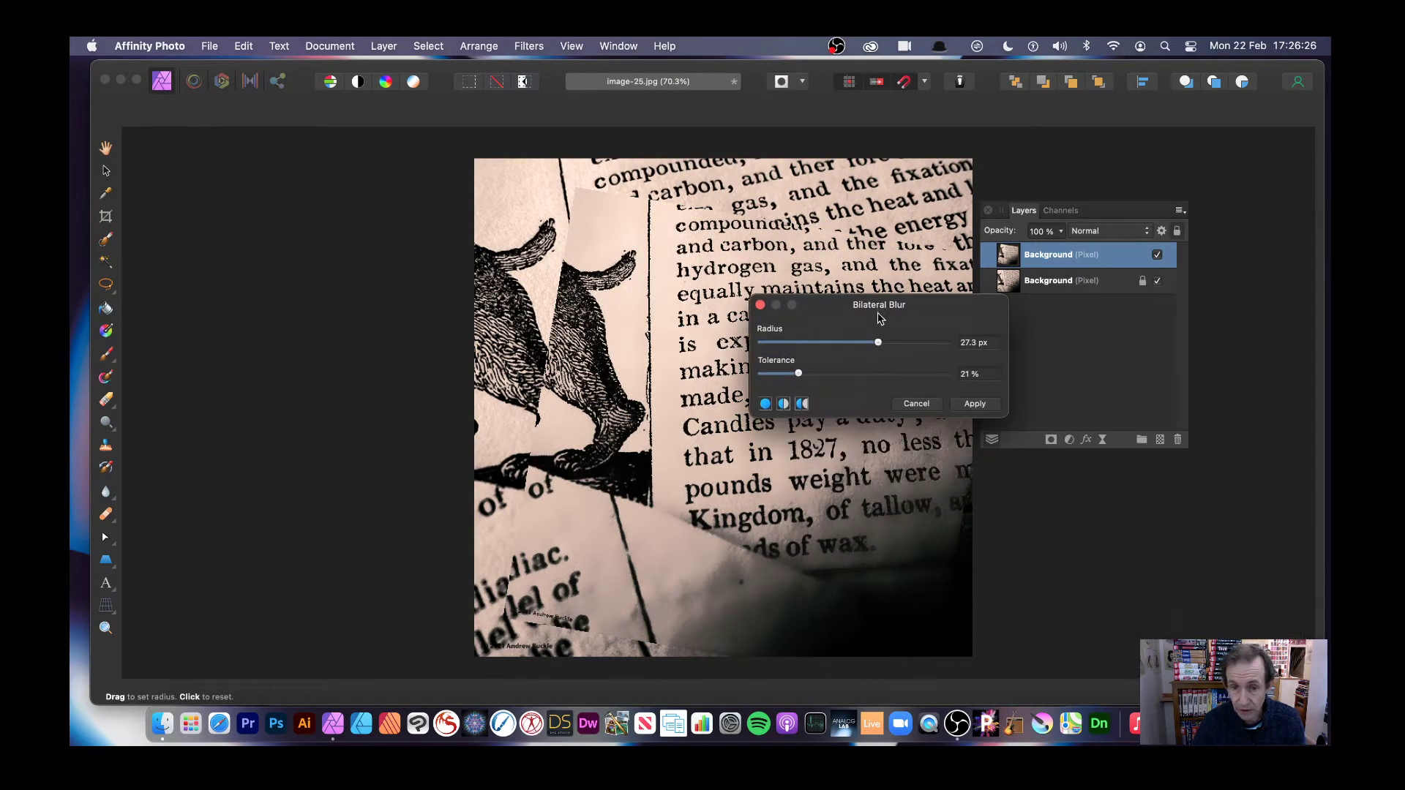
{"action": "left_click", "coordinate": [911, 342]}
{"action": "left_click", "coordinate": [915, 373]}
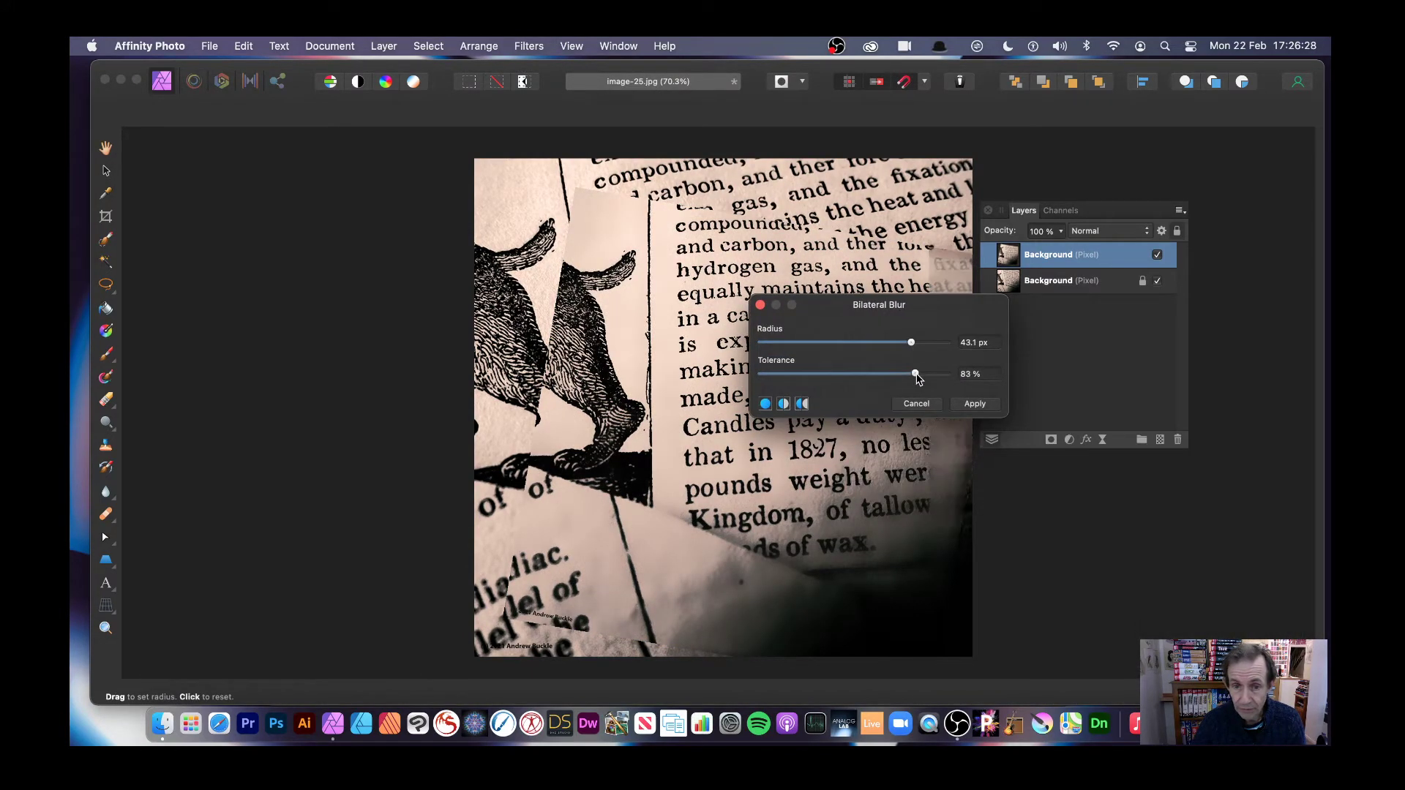
{"action": "left_click_drag", "start_coordinate": [918, 317], "coordinate": [980, 297]}
{"action": "left_click", "coordinate": [950, 341]}
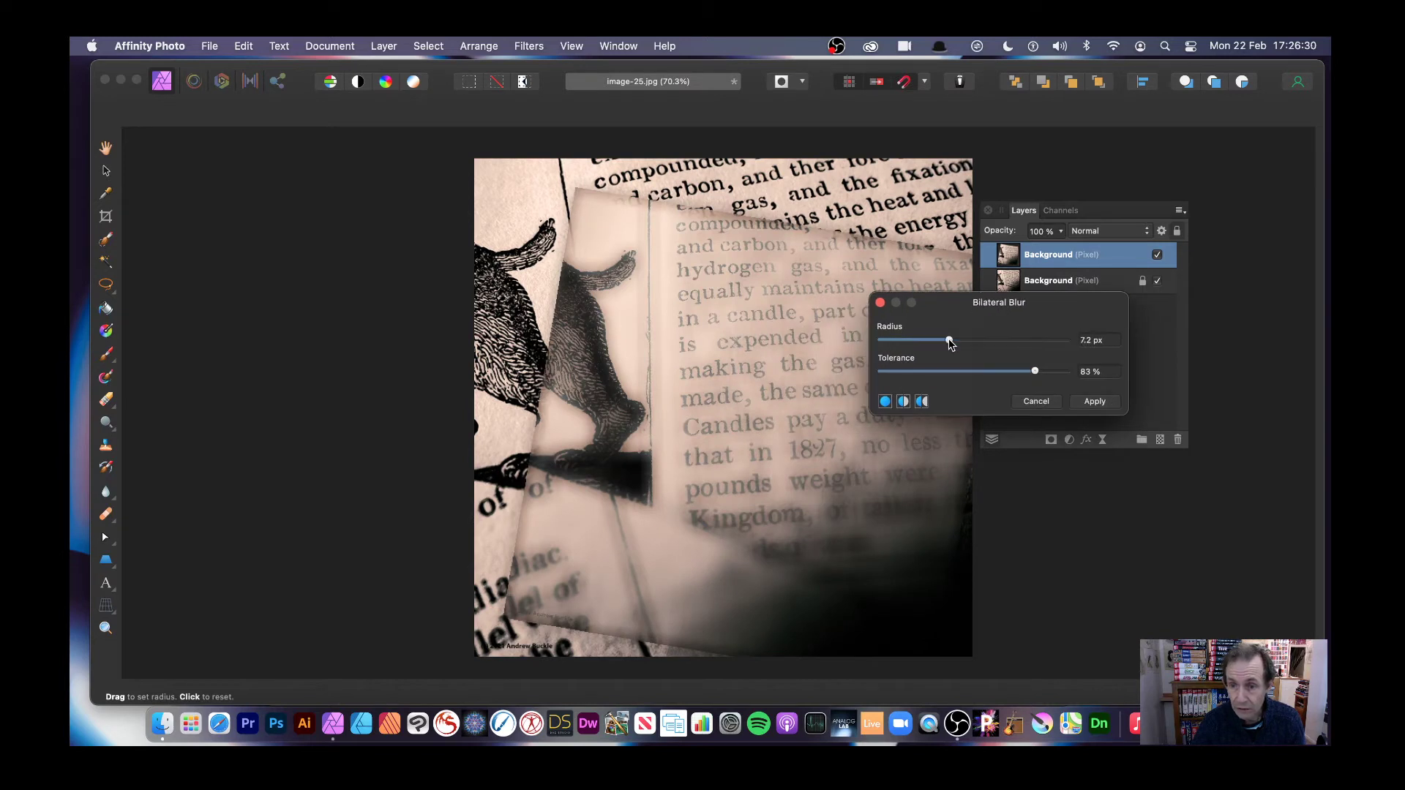
{"action": "left_click", "coordinate": [983, 372]}
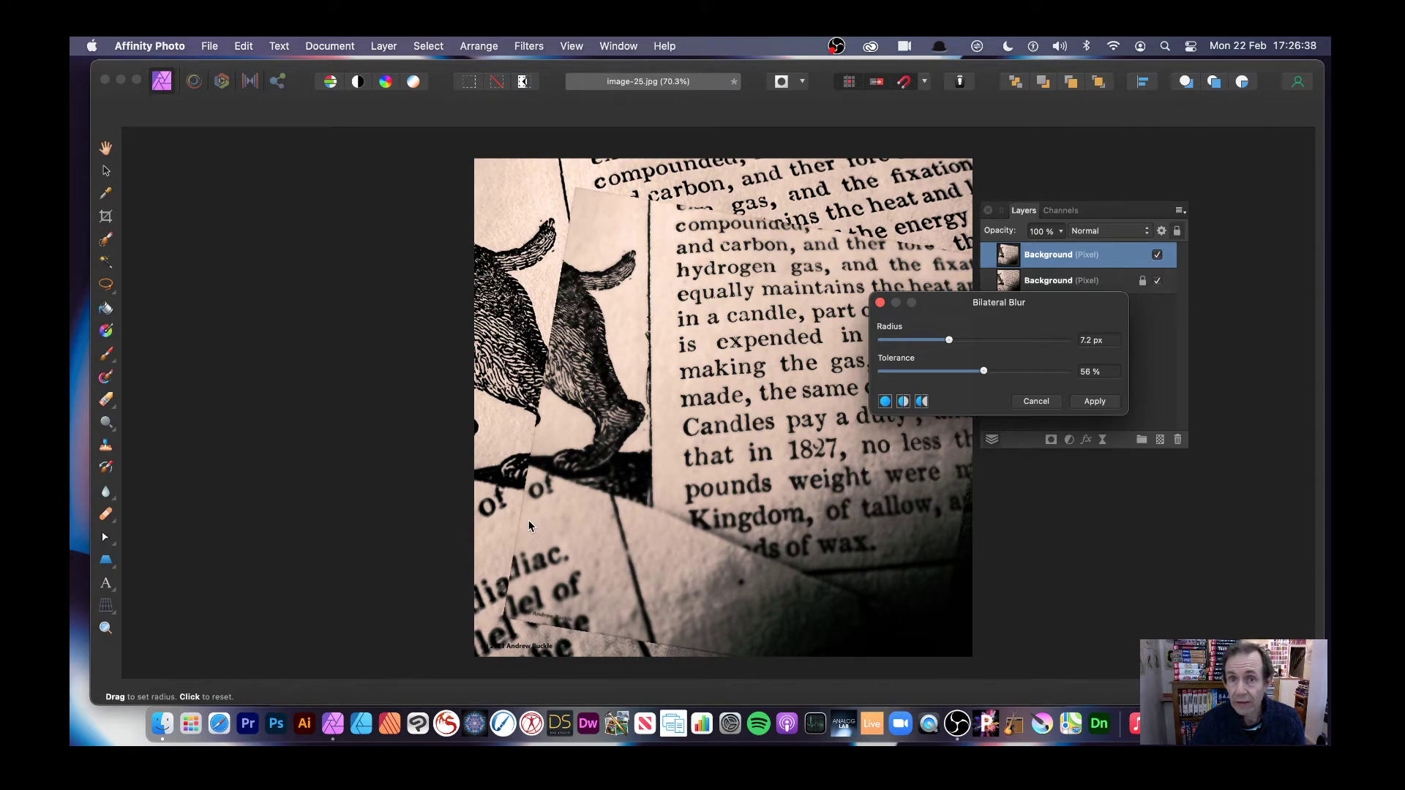
{"action": "left_click", "coordinate": [1104, 401]}
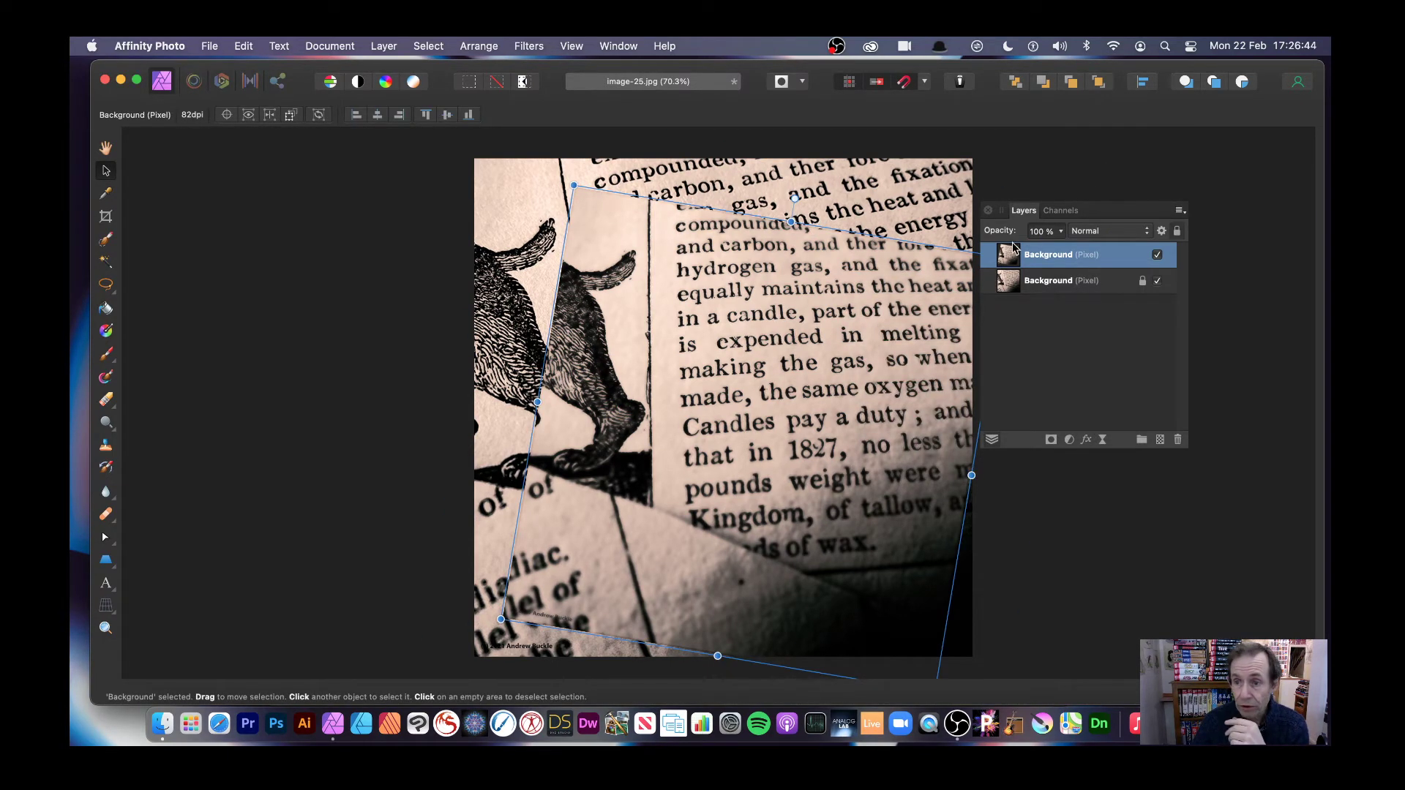
Set the tilted top layer to Linear Light blending, then delete it
{"action": "left_click", "coordinate": [1115, 232]}
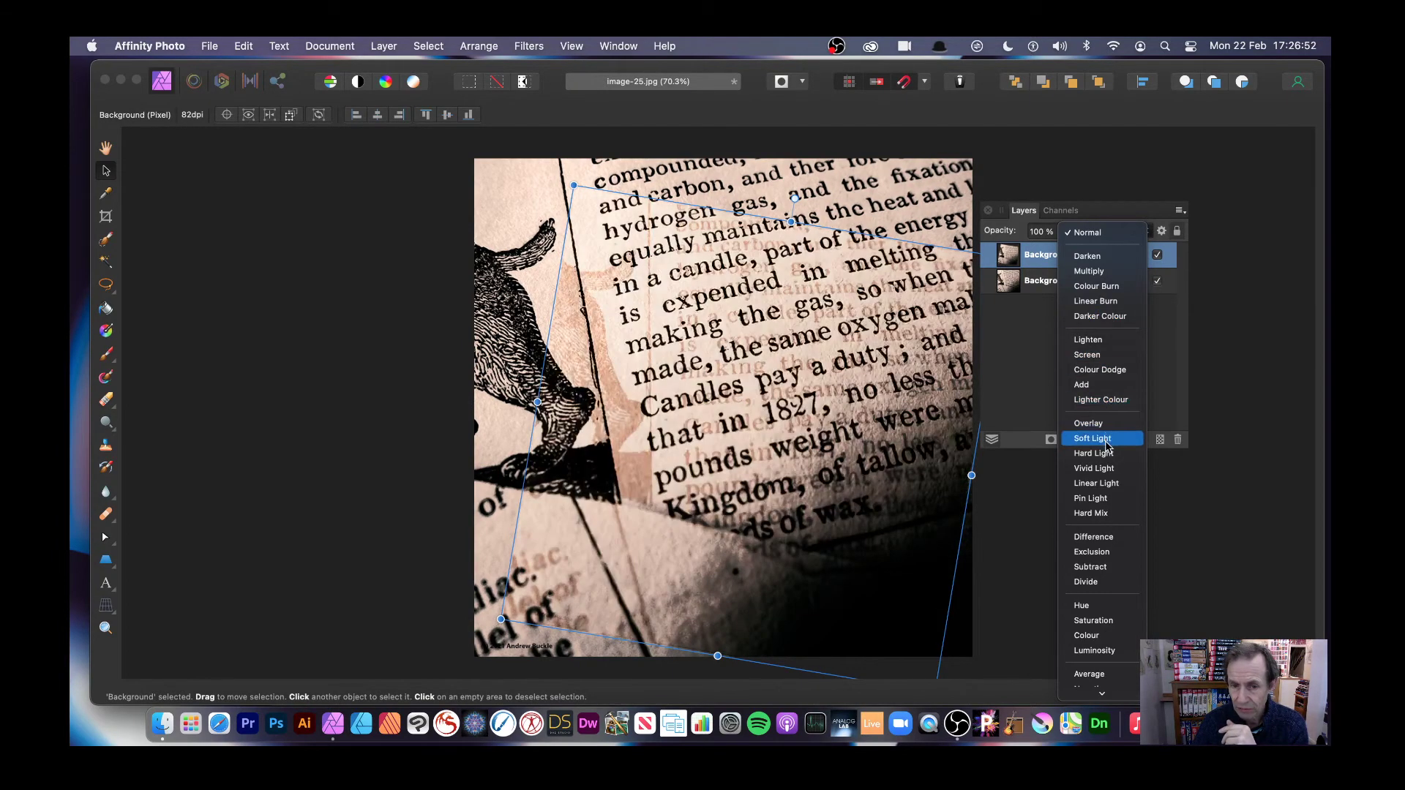
{"action": "left_click", "coordinate": [1104, 483]}
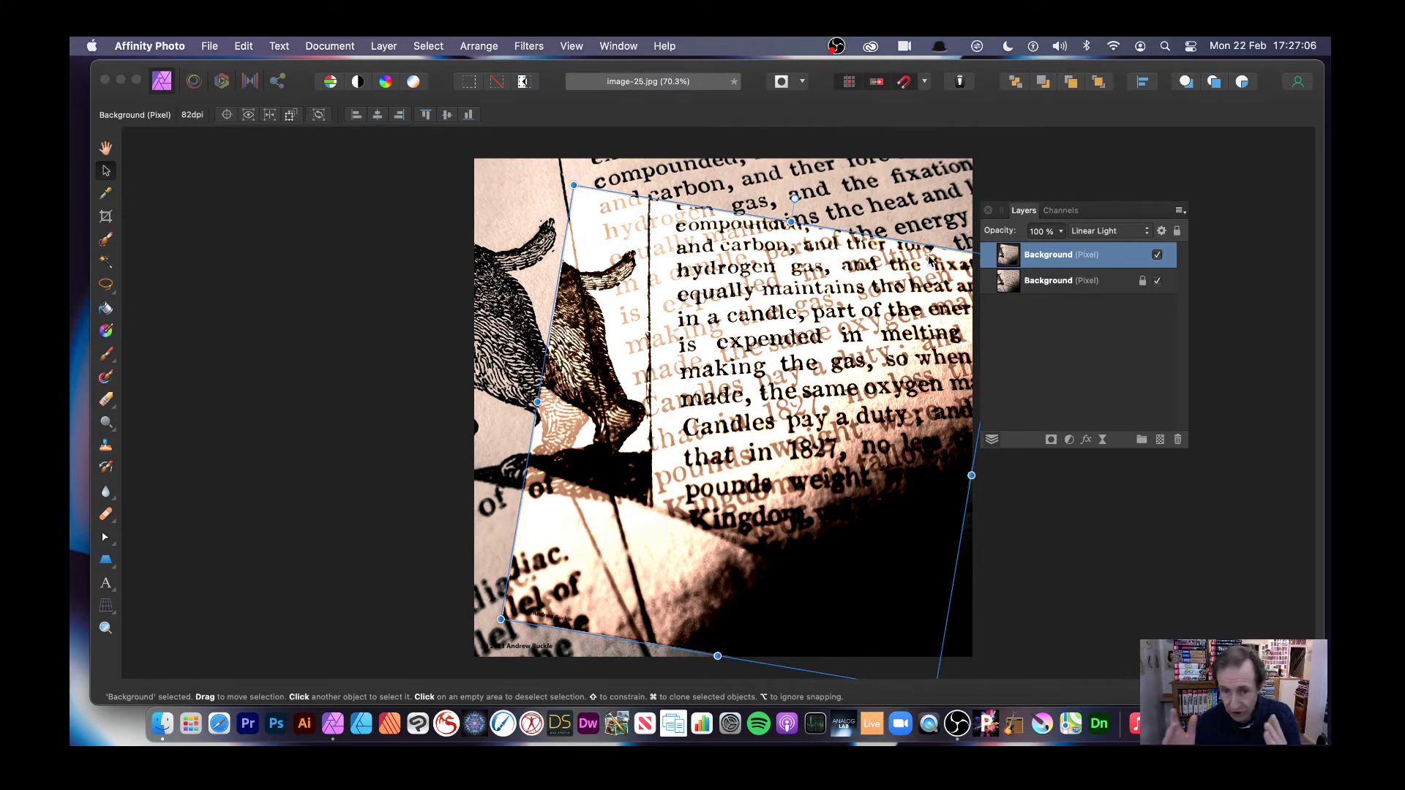
{"action": "key", "text": "Delete"}
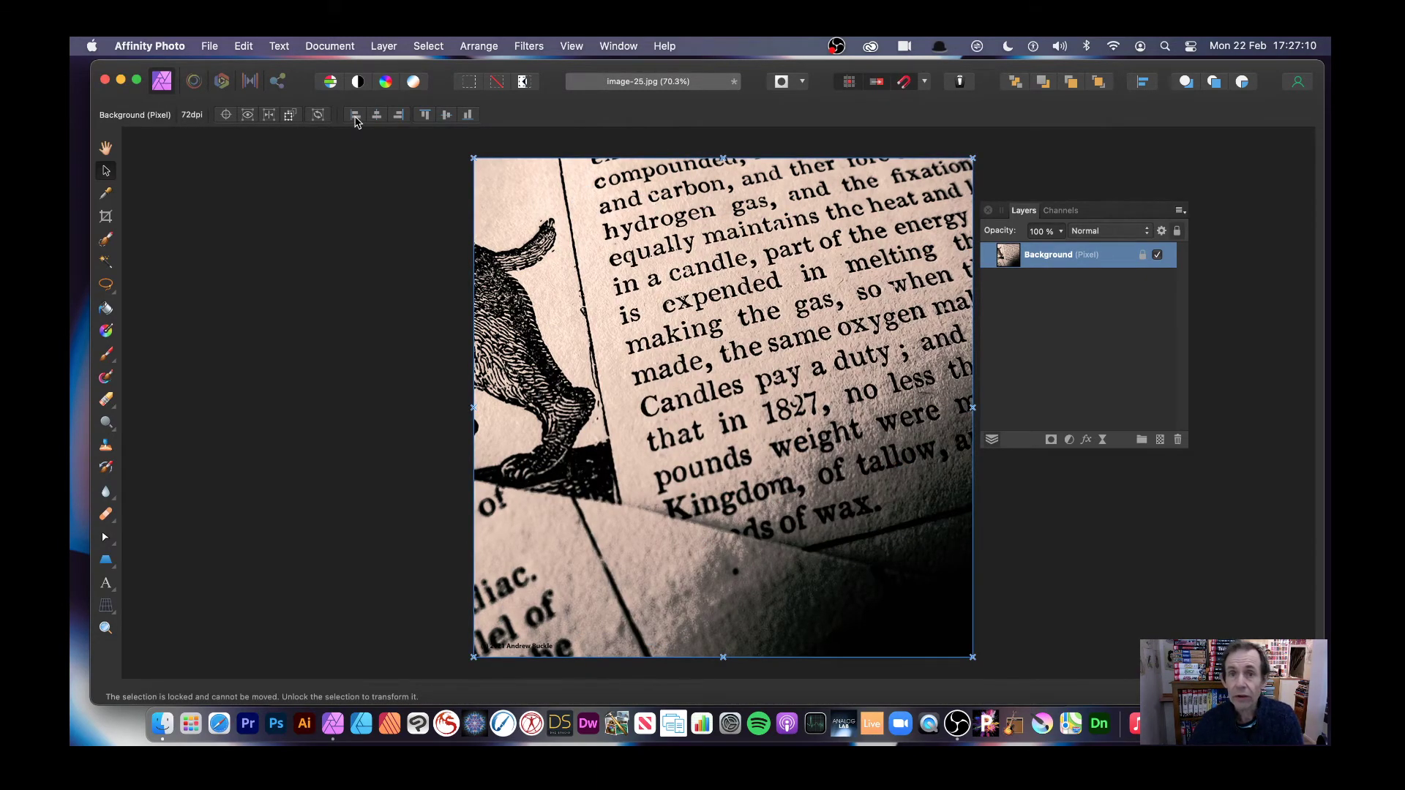
Draw an elliptical selection over the central text
{"action": "left_click", "coordinate": [106, 284]}
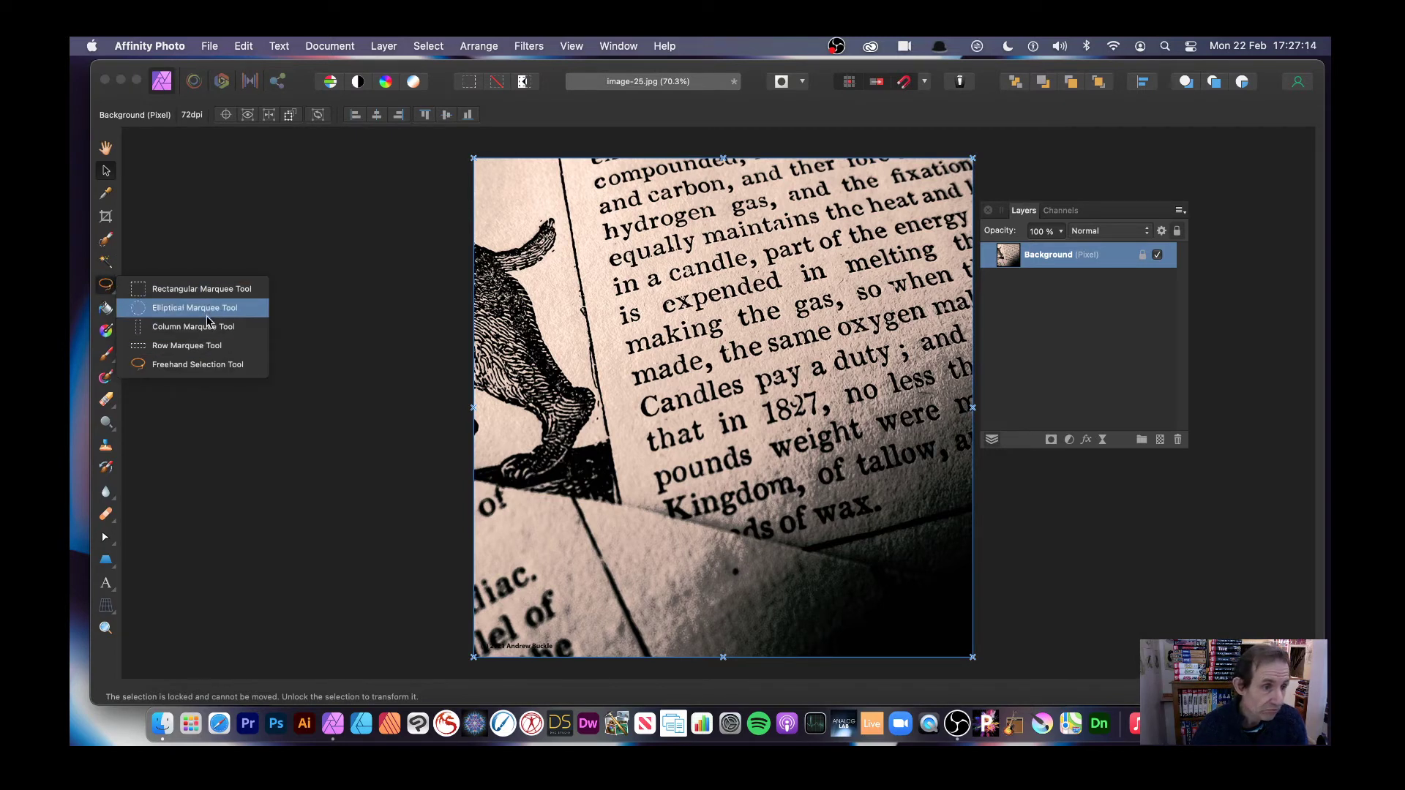
{"action": "left_click", "coordinate": [207, 315]}
{"action": "left_click_drag", "start_coordinate": [596, 213], "coordinate": [791, 476]}
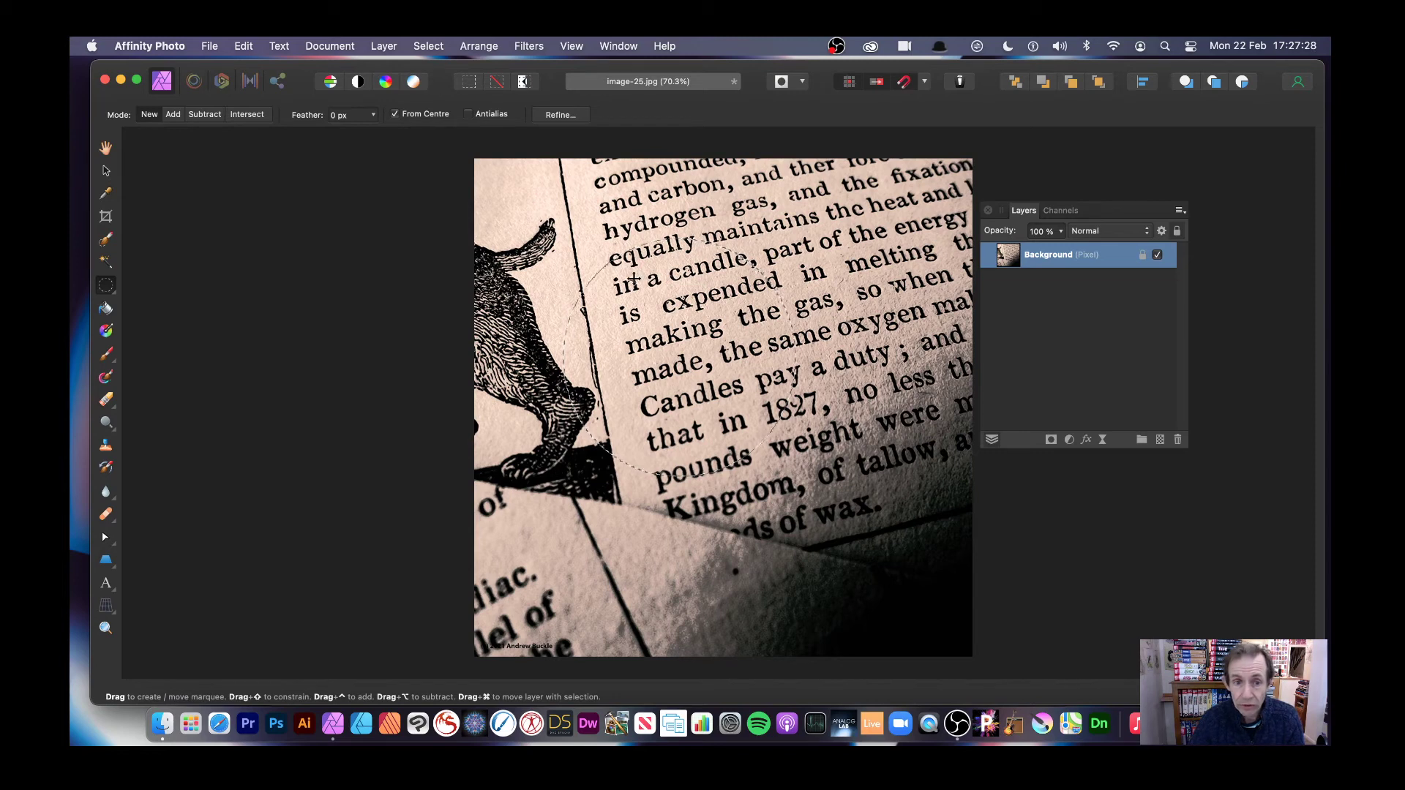
Apply a Bilateral Blur of about 49.6 px radius and 99% tolerance inside the ellipse
{"action": "left_click", "coordinate": [526, 46]}
{"action": "mouse_move", "coordinate": [532, 95]}
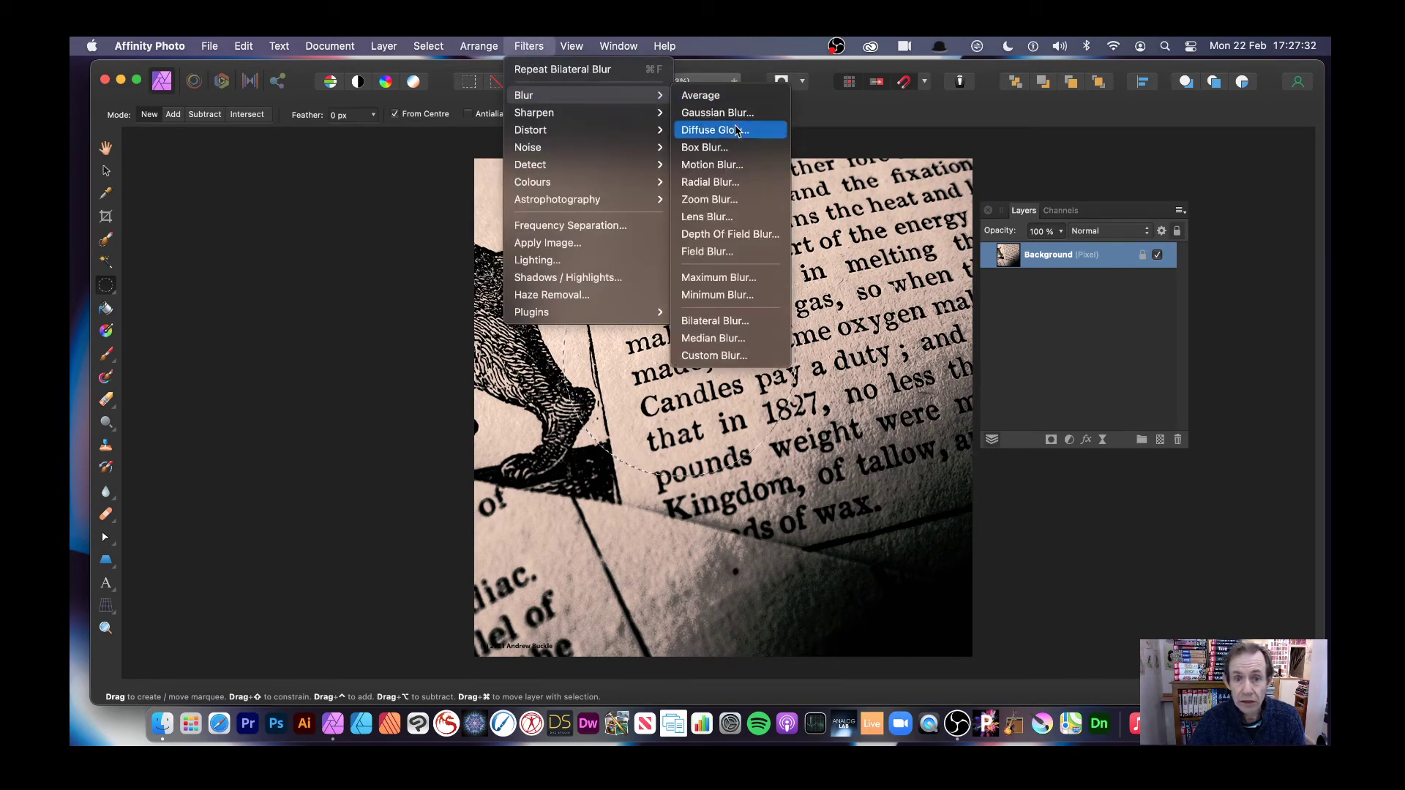
{"action": "left_click", "coordinate": [731, 320]}
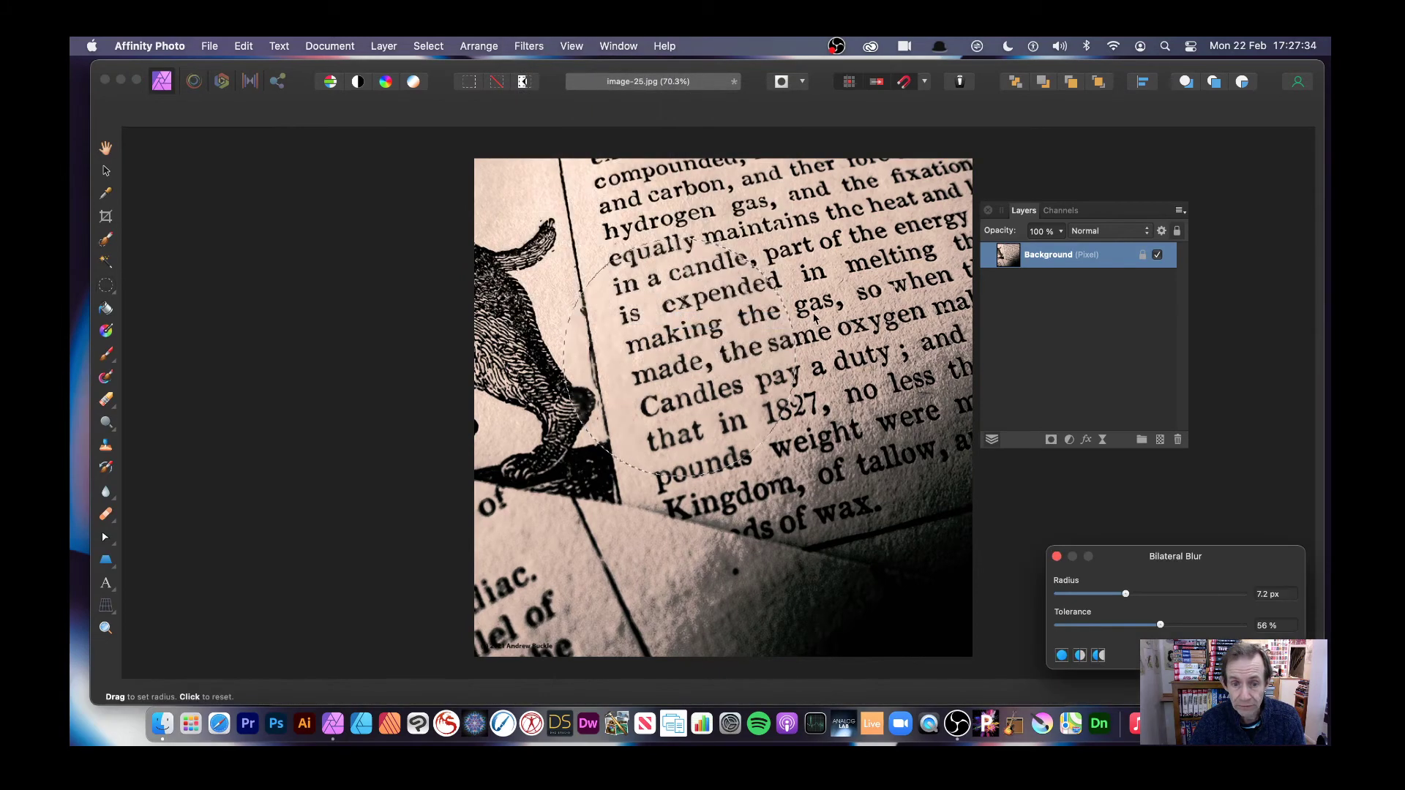
{"action": "left_click_drag", "start_coordinate": [1174, 559], "coordinate": [947, 428]}
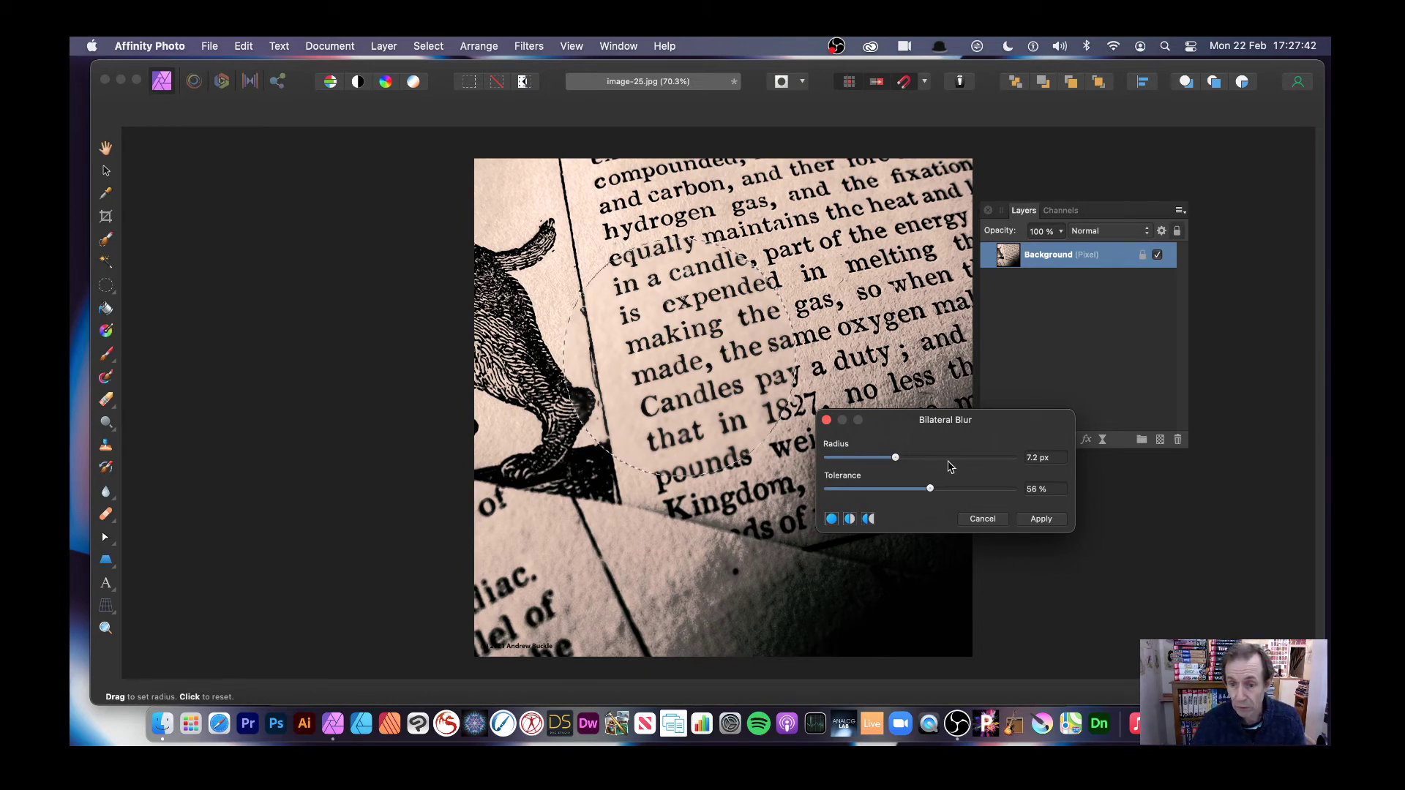
{"action": "left_click_drag", "start_coordinate": [895, 457], "coordinate": [1011, 488]}
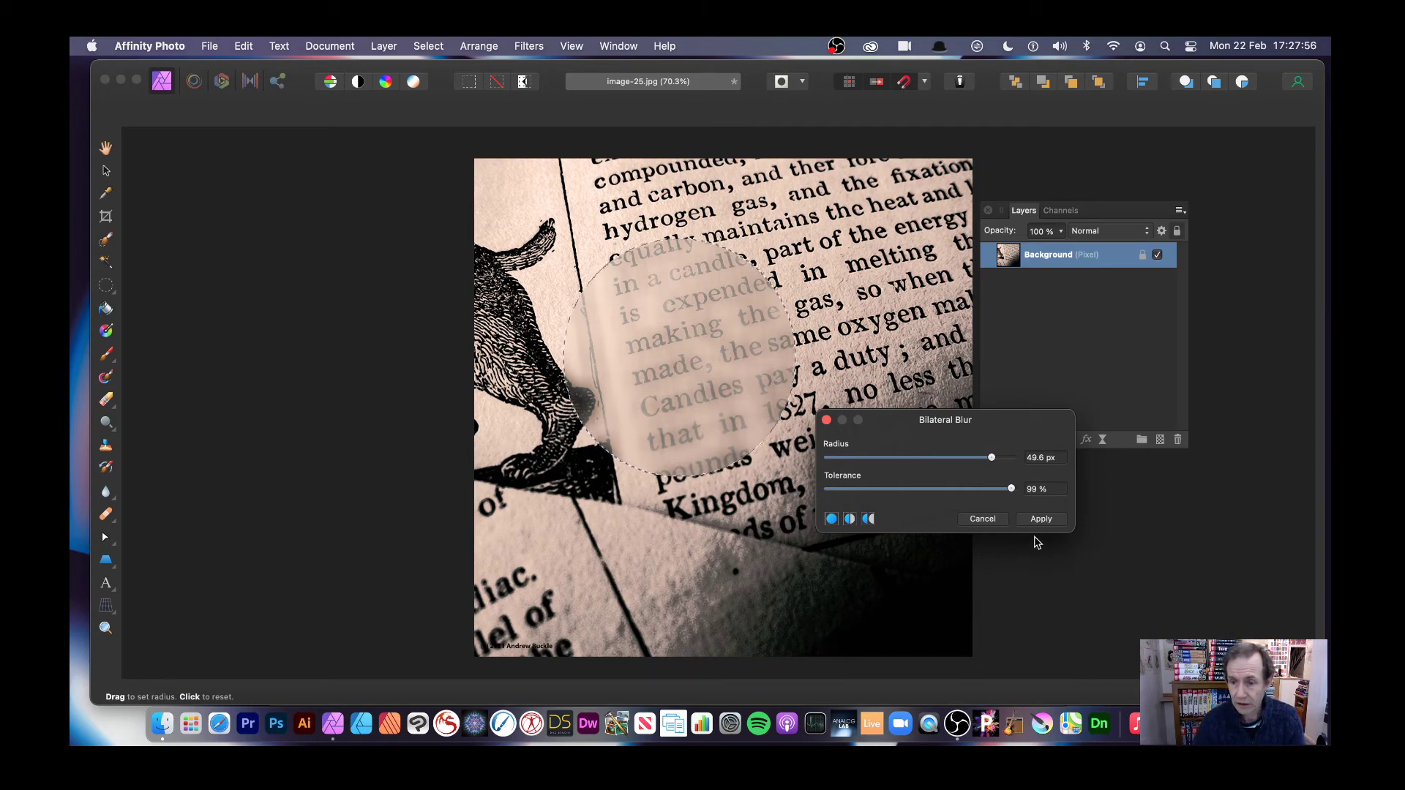
{"action": "left_click", "coordinate": [1040, 520]}
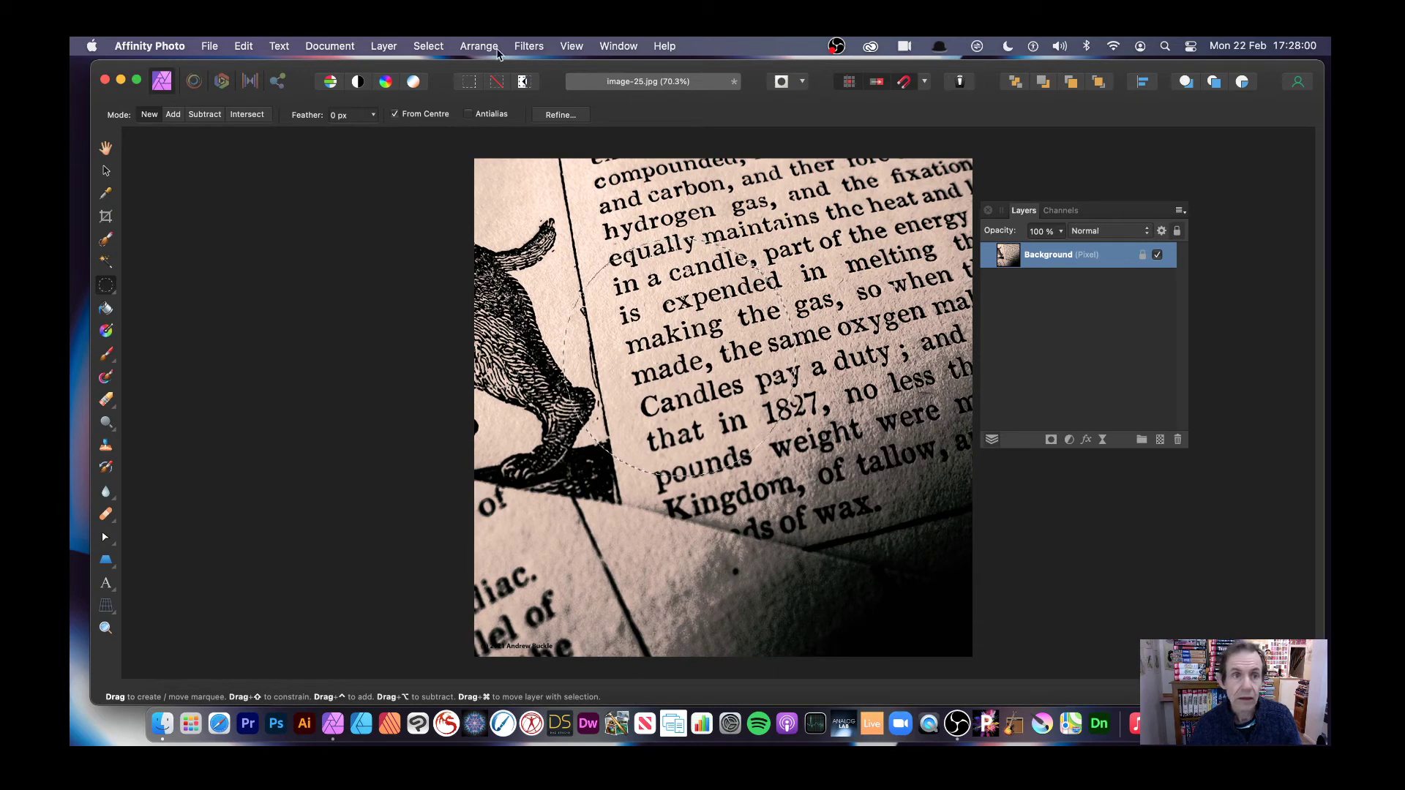
Clear the selection and add a Live Bilateral Blur filter layer at 3 px, 15% under Background
{"action": "left_click", "coordinate": [428, 45]}
{"action": "left_click", "coordinate": [439, 88]}
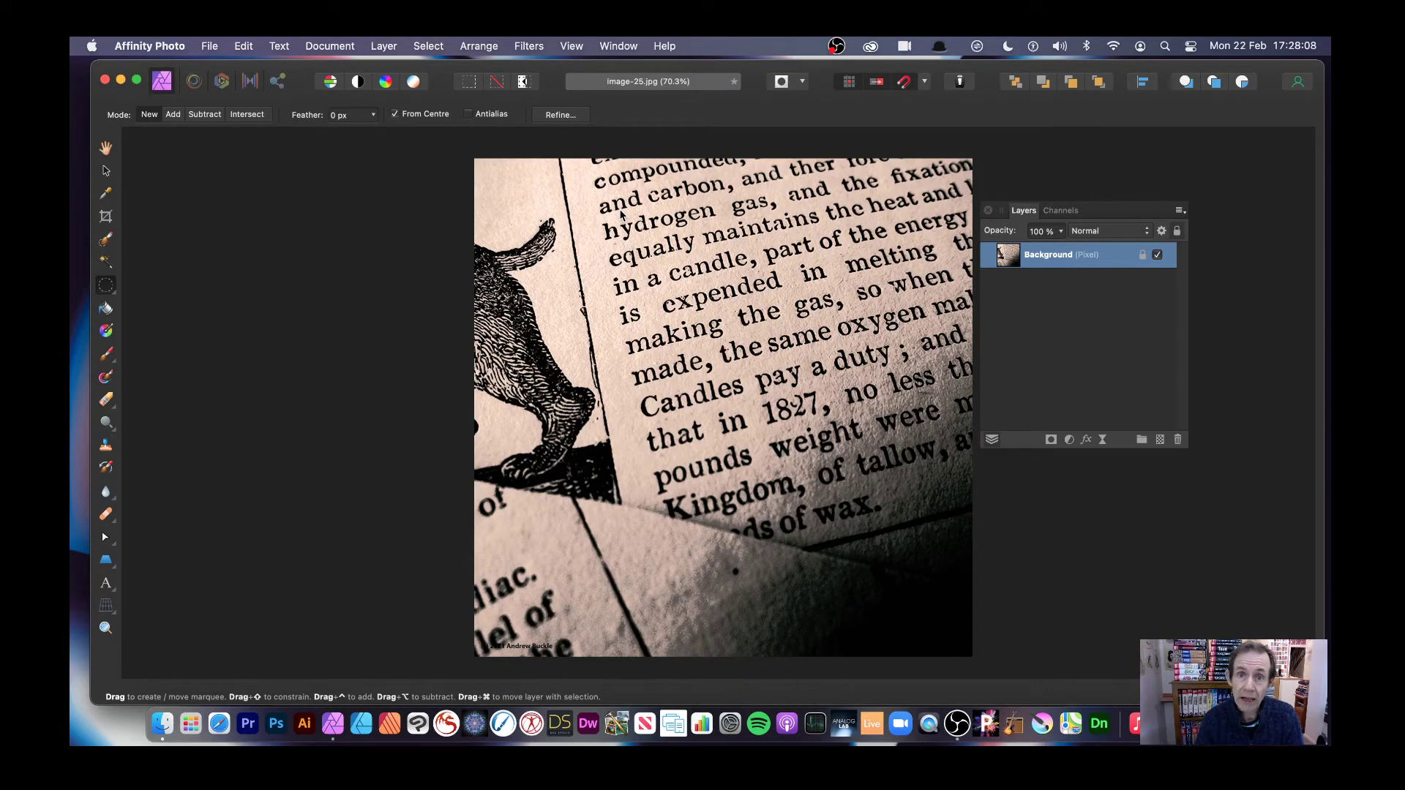
{"action": "left_click", "coordinate": [385, 47]}
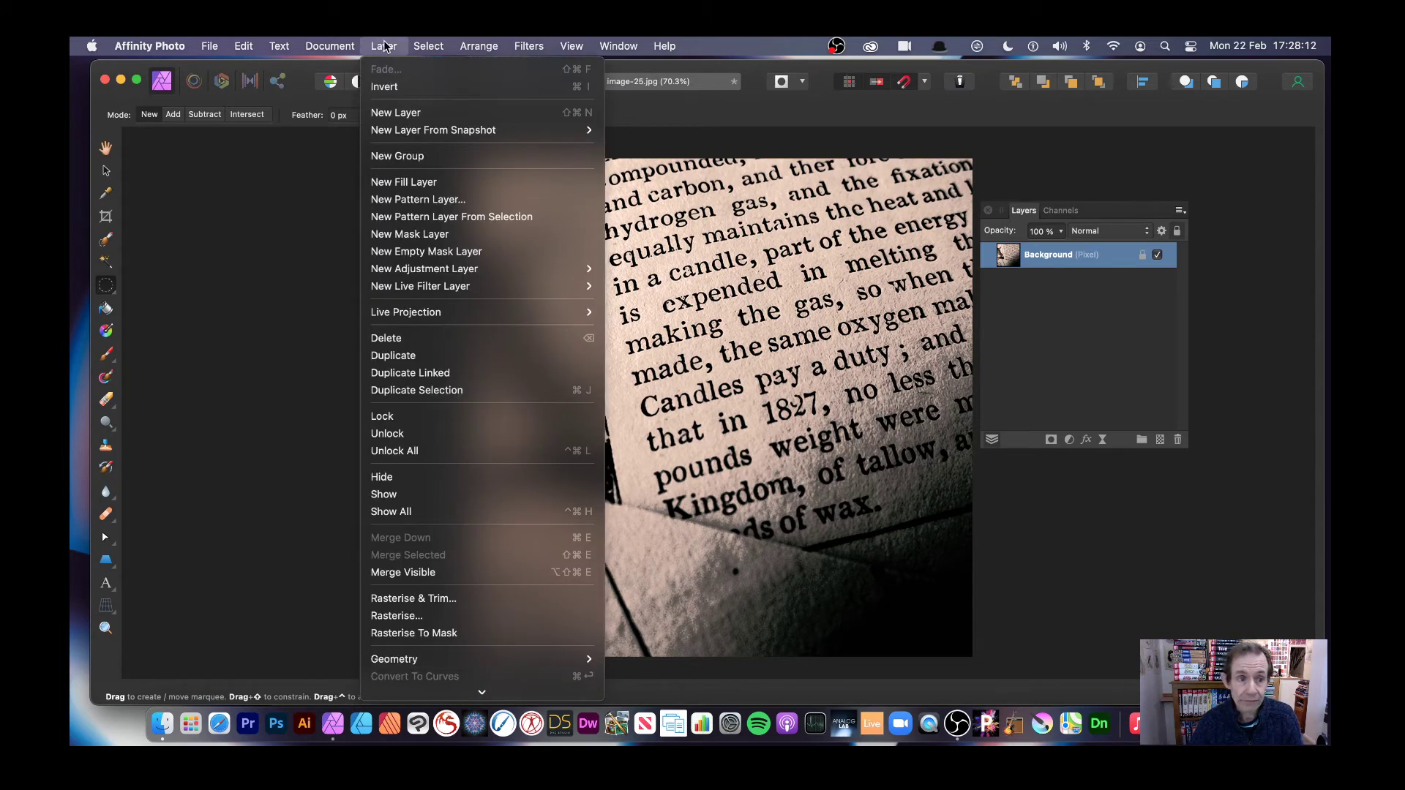
{"action": "mouse_move", "coordinate": [421, 295]}
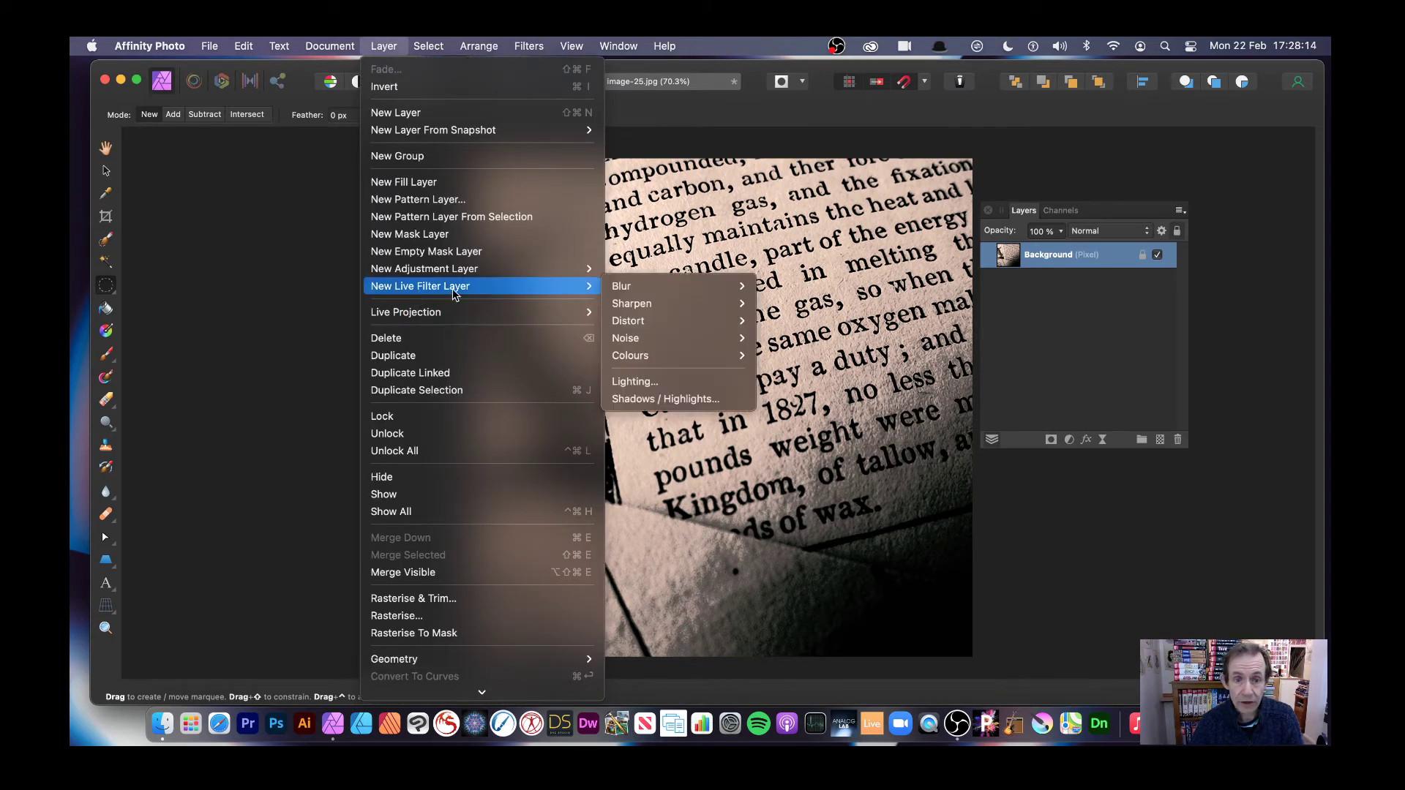
{"action": "mouse_move", "coordinate": [734, 292]}
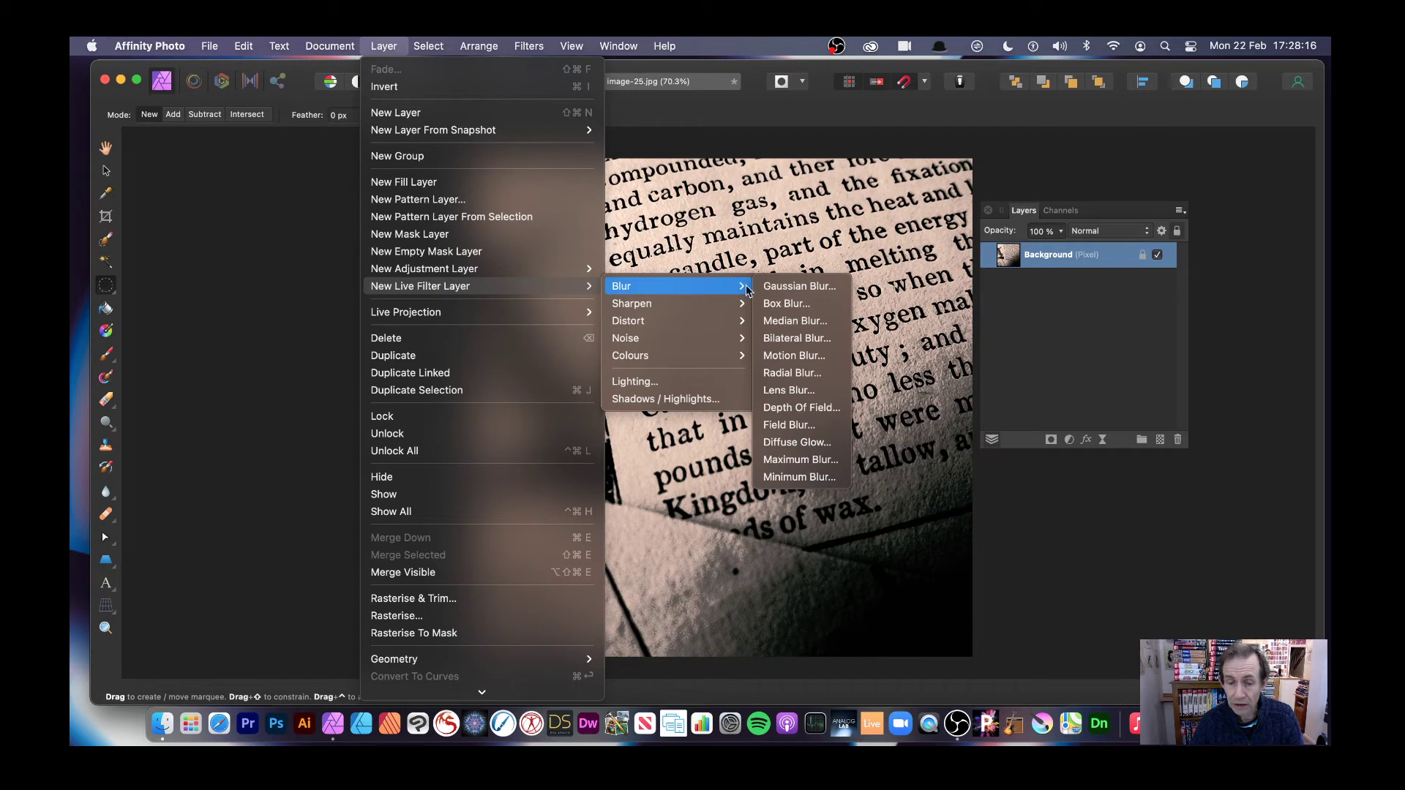
{"action": "left_click", "coordinate": [799, 339]}
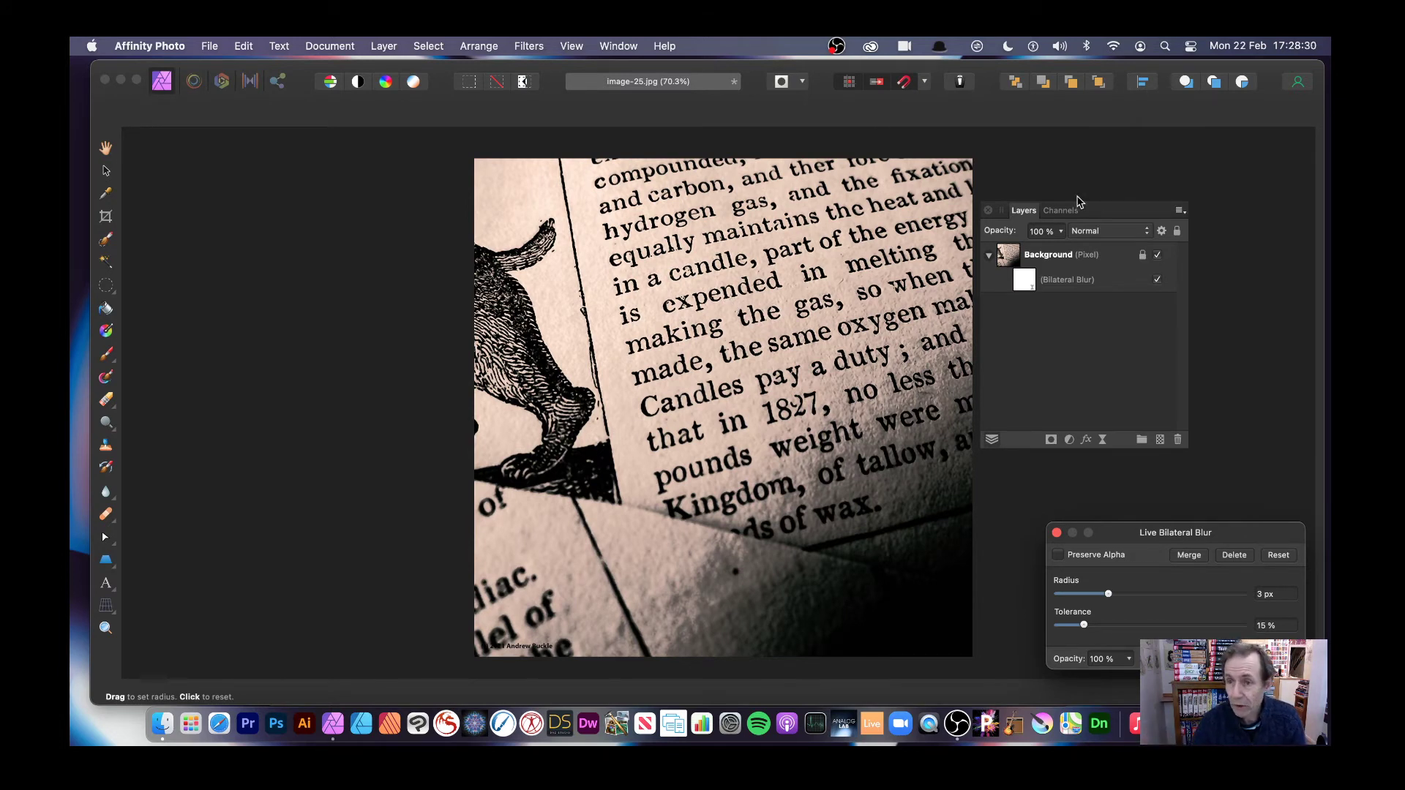
Move the Layers and blur panels closer to the image and set the blur radius to about 9.2 px
{"action": "left_click_drag", "start_coordinate": [1128, 214], "coordinate": [964, 182]}
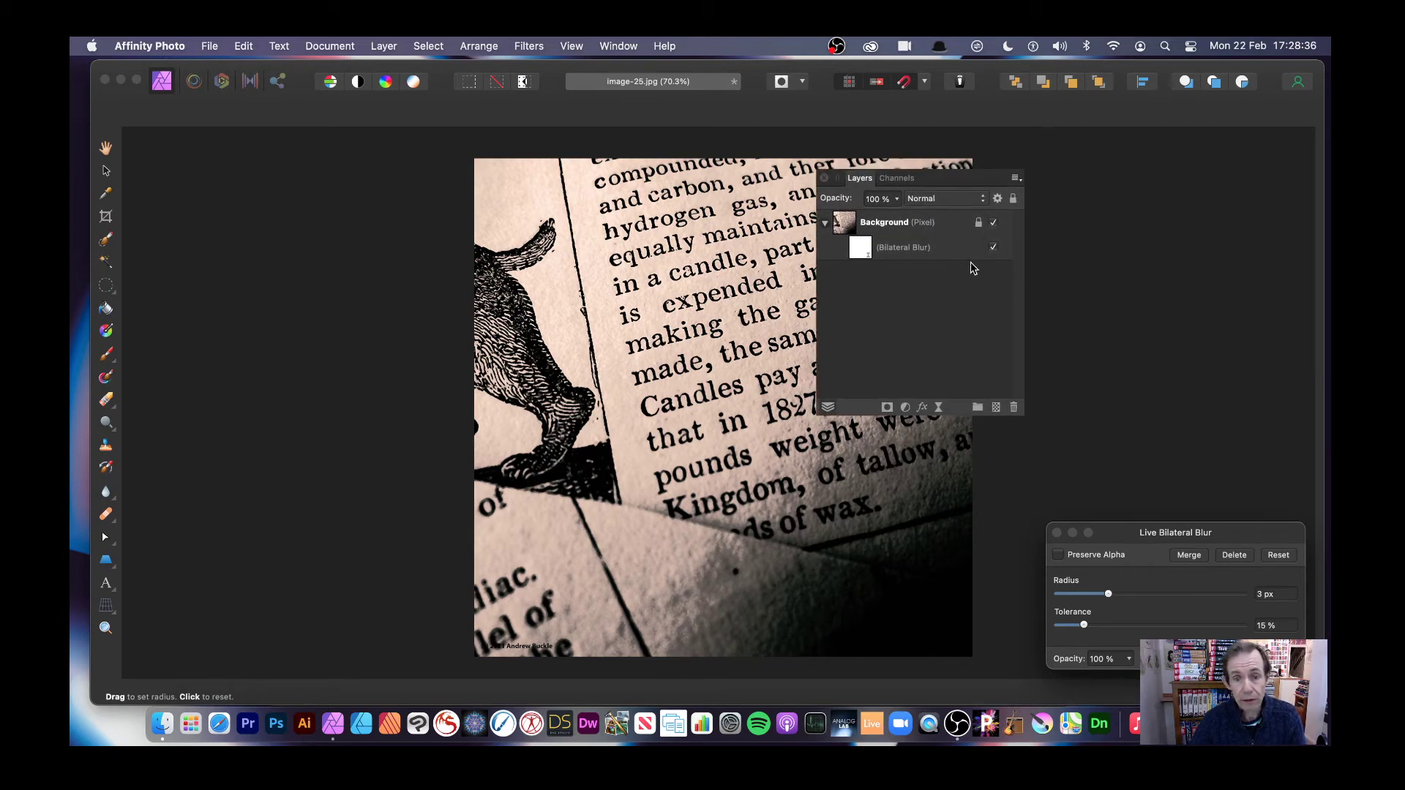
{"action": "left_click_drag", "start_coordinate": [1184, 541], "coordinate": [774, 327]}
{"action": "mouse_move", "coordinate": [700, 381]}
{"action": "left_mouse_down"}
{"action": "mouse_move", "coordinate": [760, 388]}
{"action": "mouse_move", "coordinate": [726, 384]}
{"action": "left_mouse_up"}
{"action": "left_click_drag", "start_coordinate": [701, 319], "coordinate": [834, 316]}
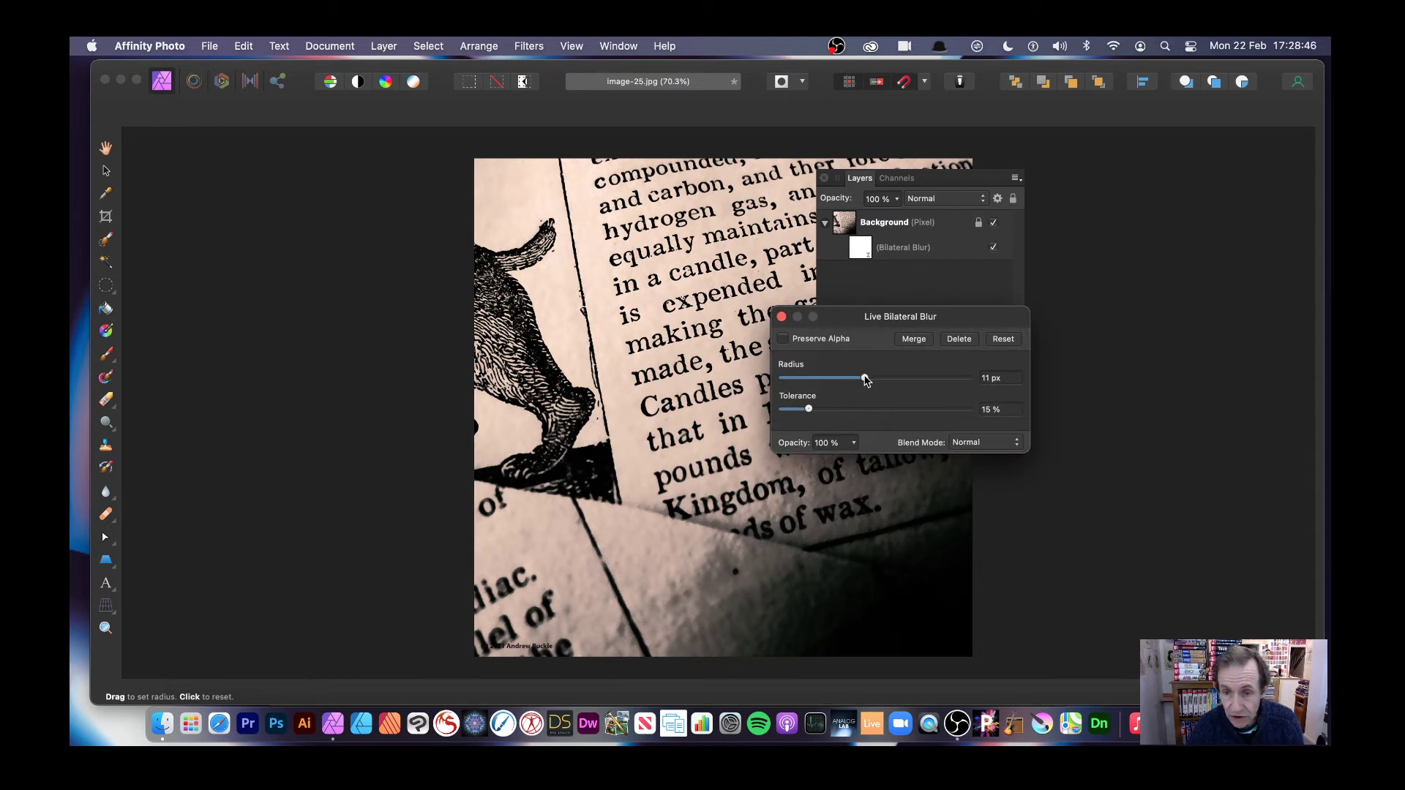
{"action": "left_click_drag", "start_coordinate": [866, 379], "coordinate": [855, 378]}
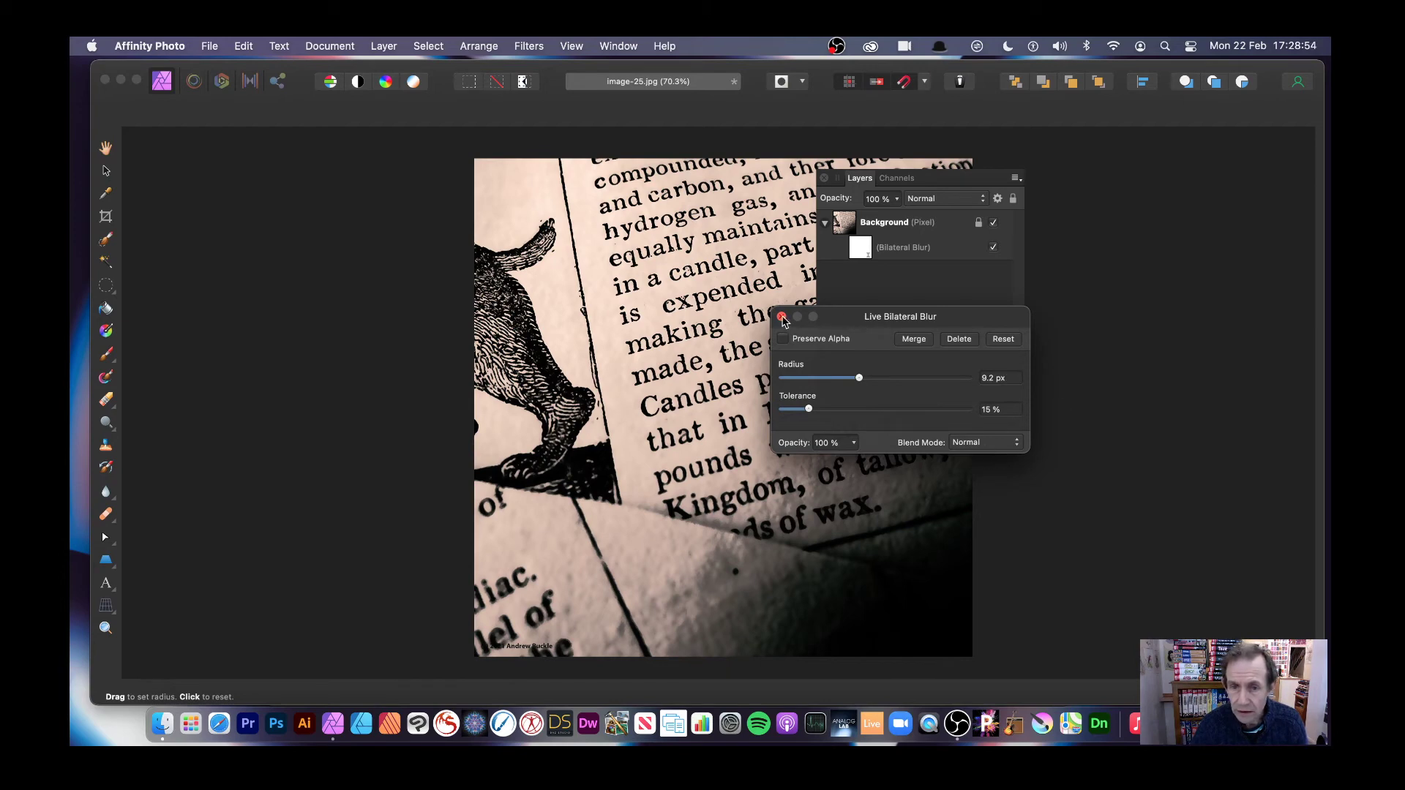
Set the bilateral blur's blend mode to Difference
{"action": "left_click", "coordinate": [991, 447]}
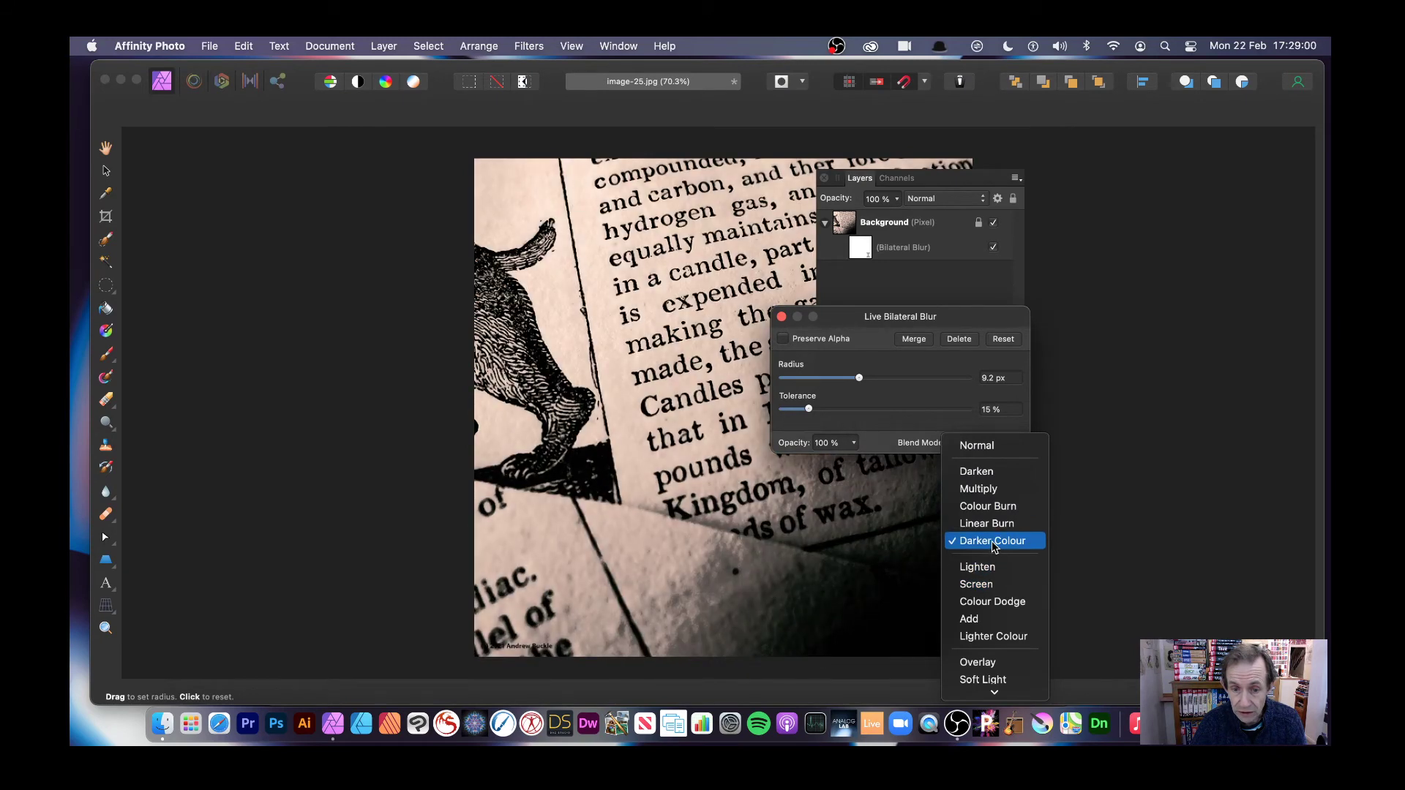
{"action": "scroll", "coordinate": [1024, 662], "scroll_direction": "down", "scroll_amount": 3}
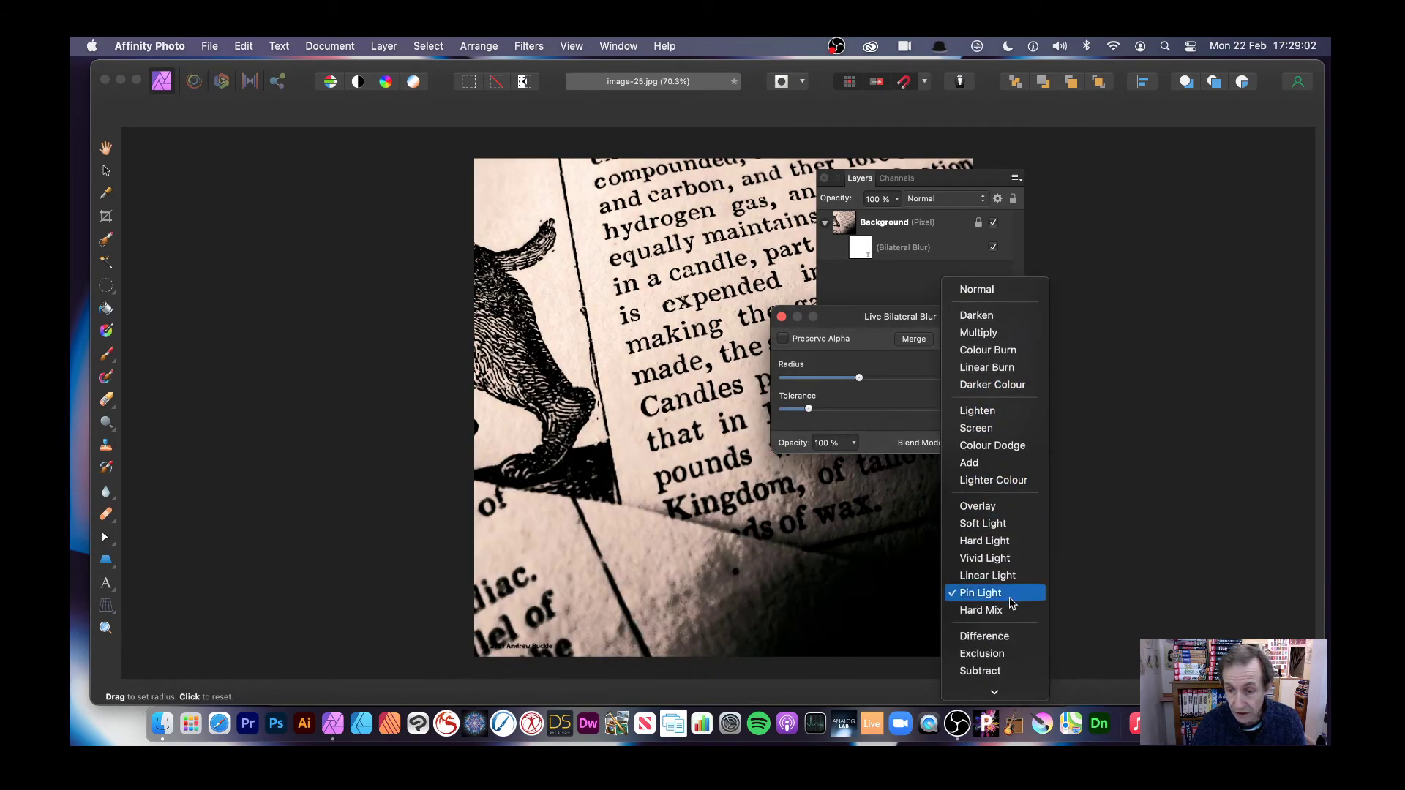
{"action": "left_click", "coordinate": [1004, 637]}
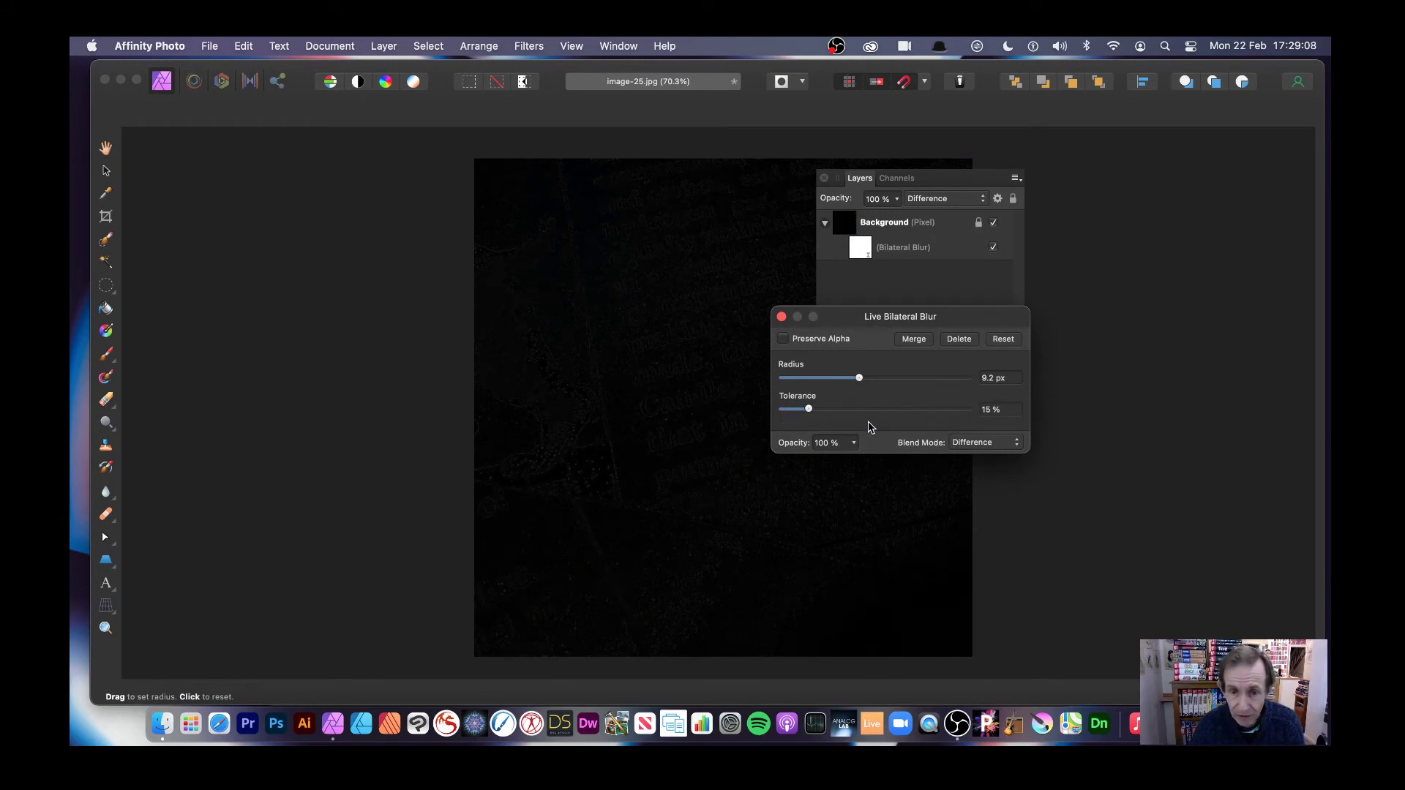
Try Exclusion blending, go back to Normal, then set radius 43.6 px and tolerance 78%
{"action": "left_click", "coordinate": [993, 444]}
{"action": "left_click", "coordinate": [995, 463]}
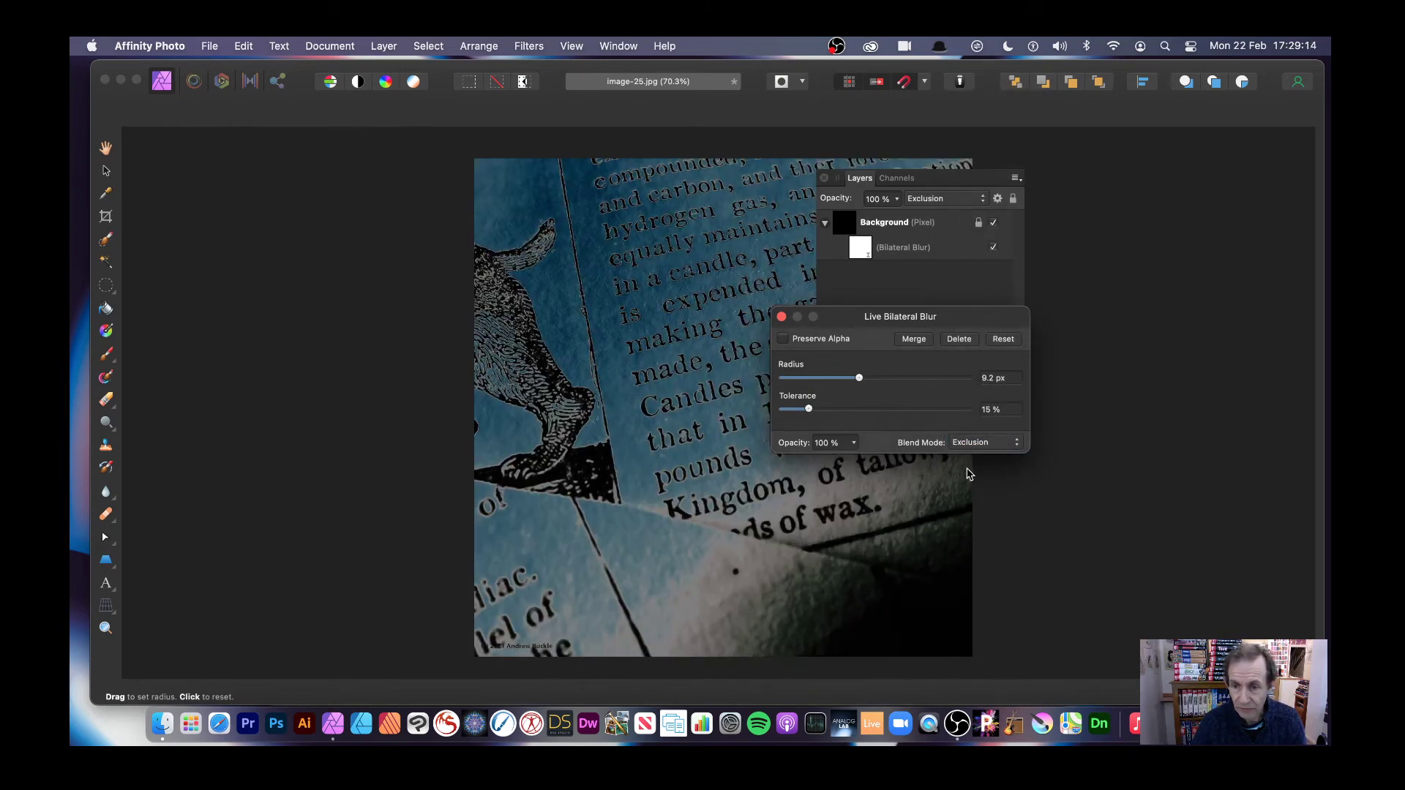
{"action": "left_click", "coordinate": [984, 443]}
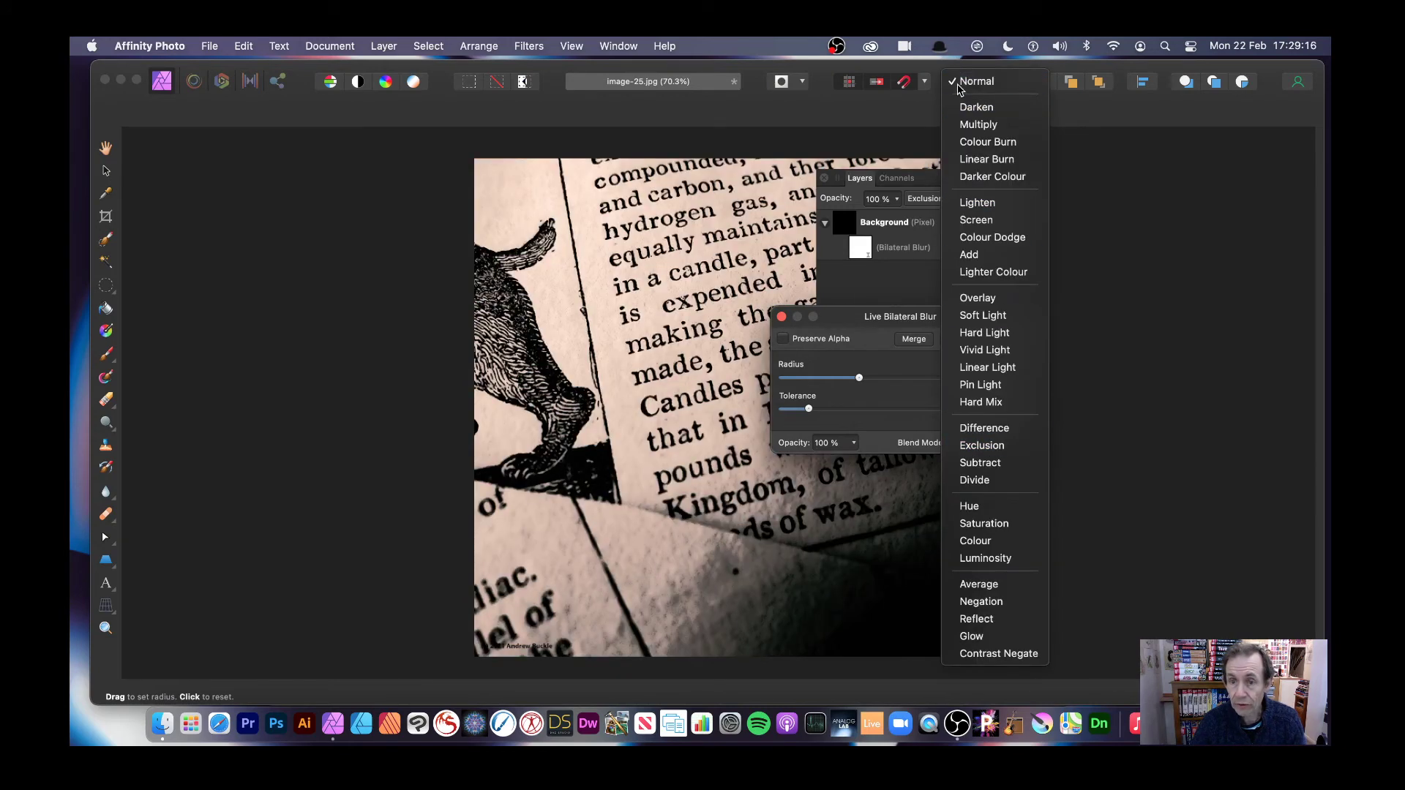
{"action": "left_click", "coordinate": [966, 80]}
{"action": "left_click_drag", "start_coordinate": [905, 382], "coordinate": [827, 380]}
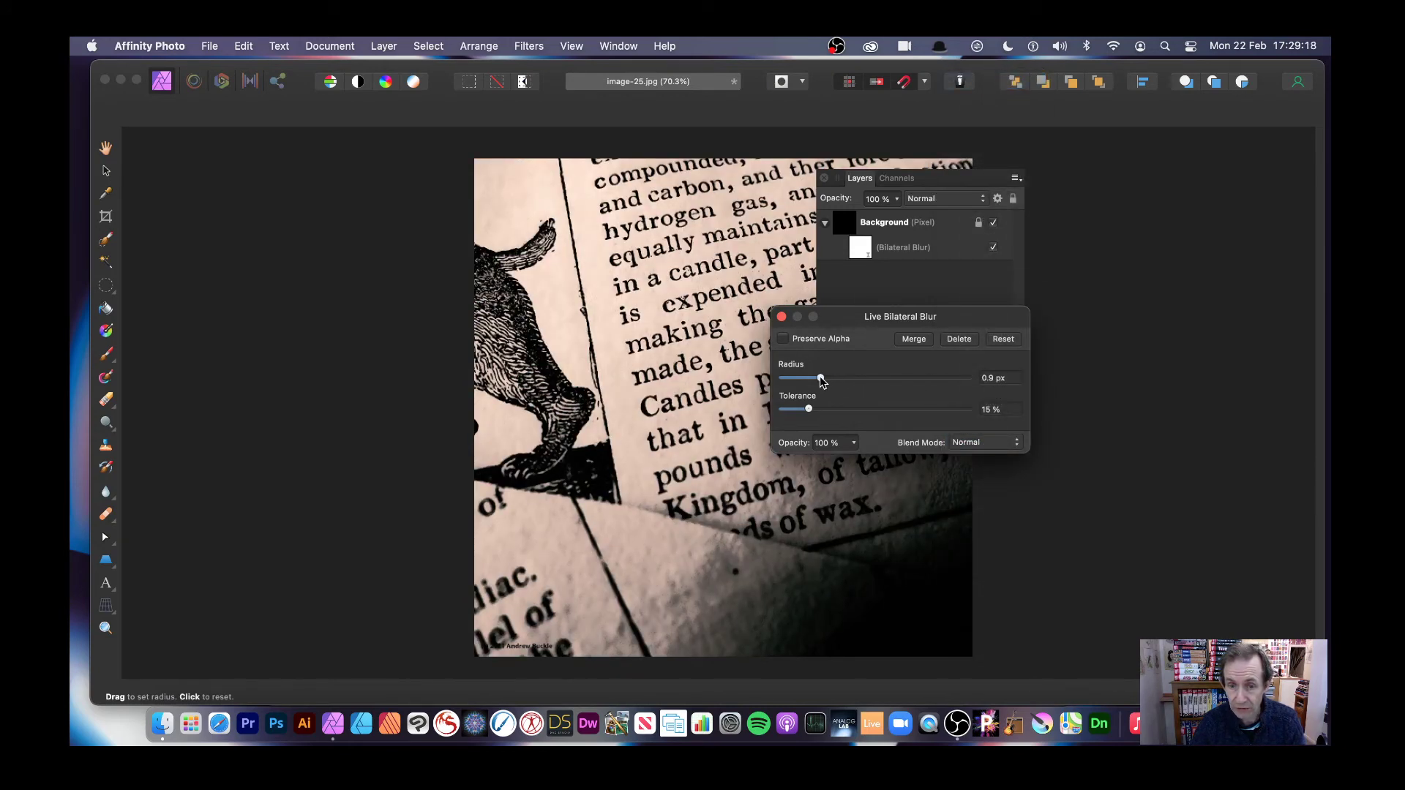
{"action": "left_click", "coordinate": [934, 378]}
{"action": "left_click", "coordinate": [927, 412]}
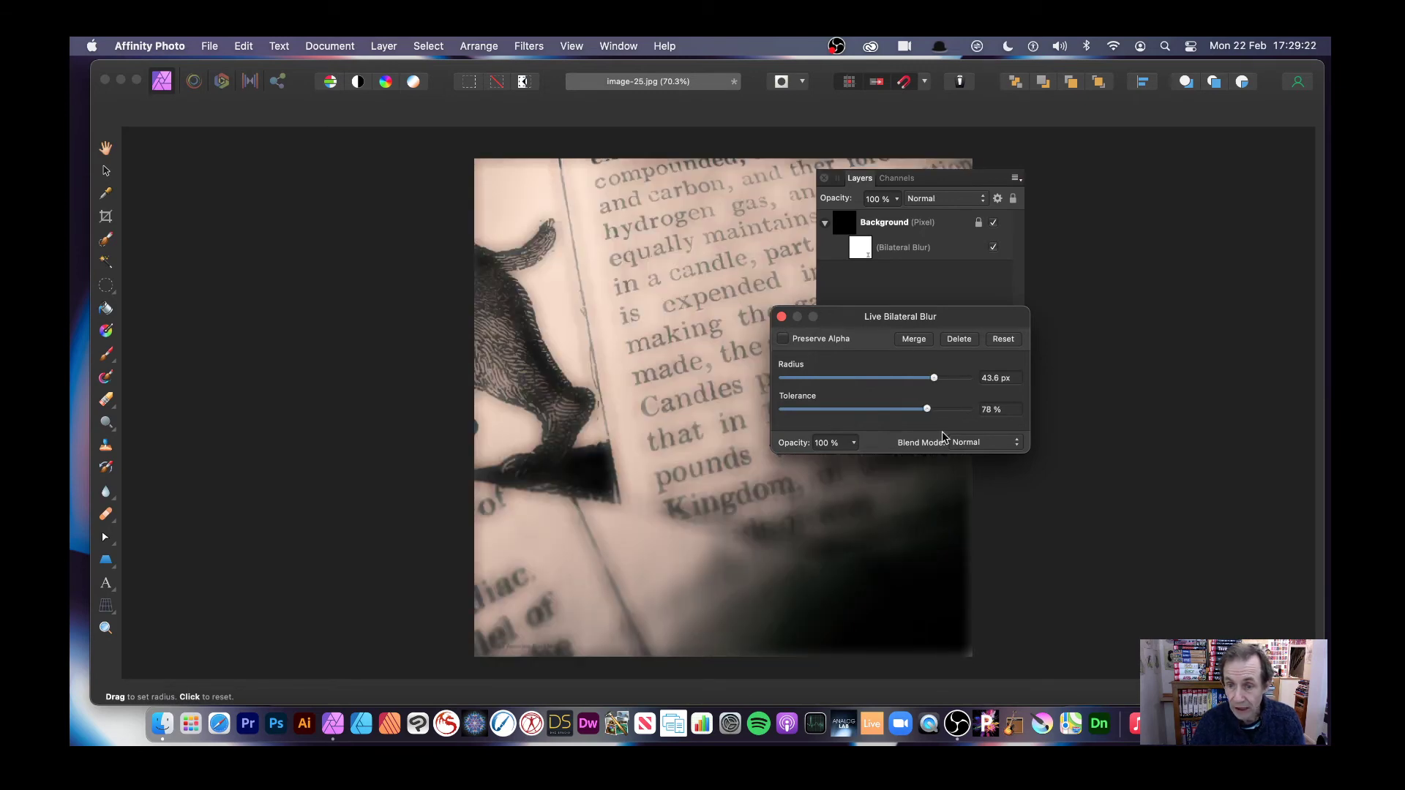
Try Colour Burn and Lighter Colour blending, settle on Normal, and close the blur settings
{"action": "left_click", "coordinate": [997, 448]}
{"action": "left_click", "coordinate": [992, 505]}
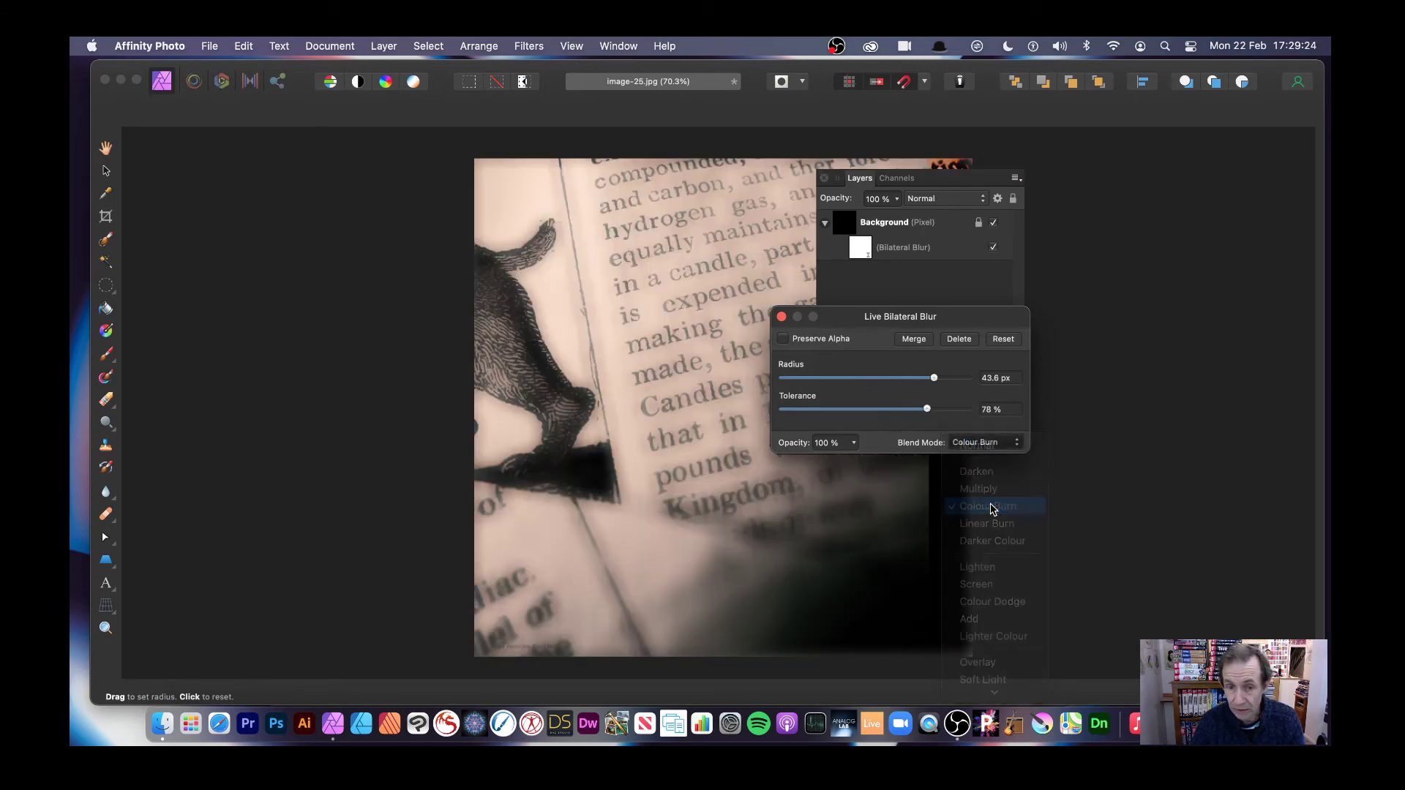
{"action": "left_click", "coordinate": [972, 448]}
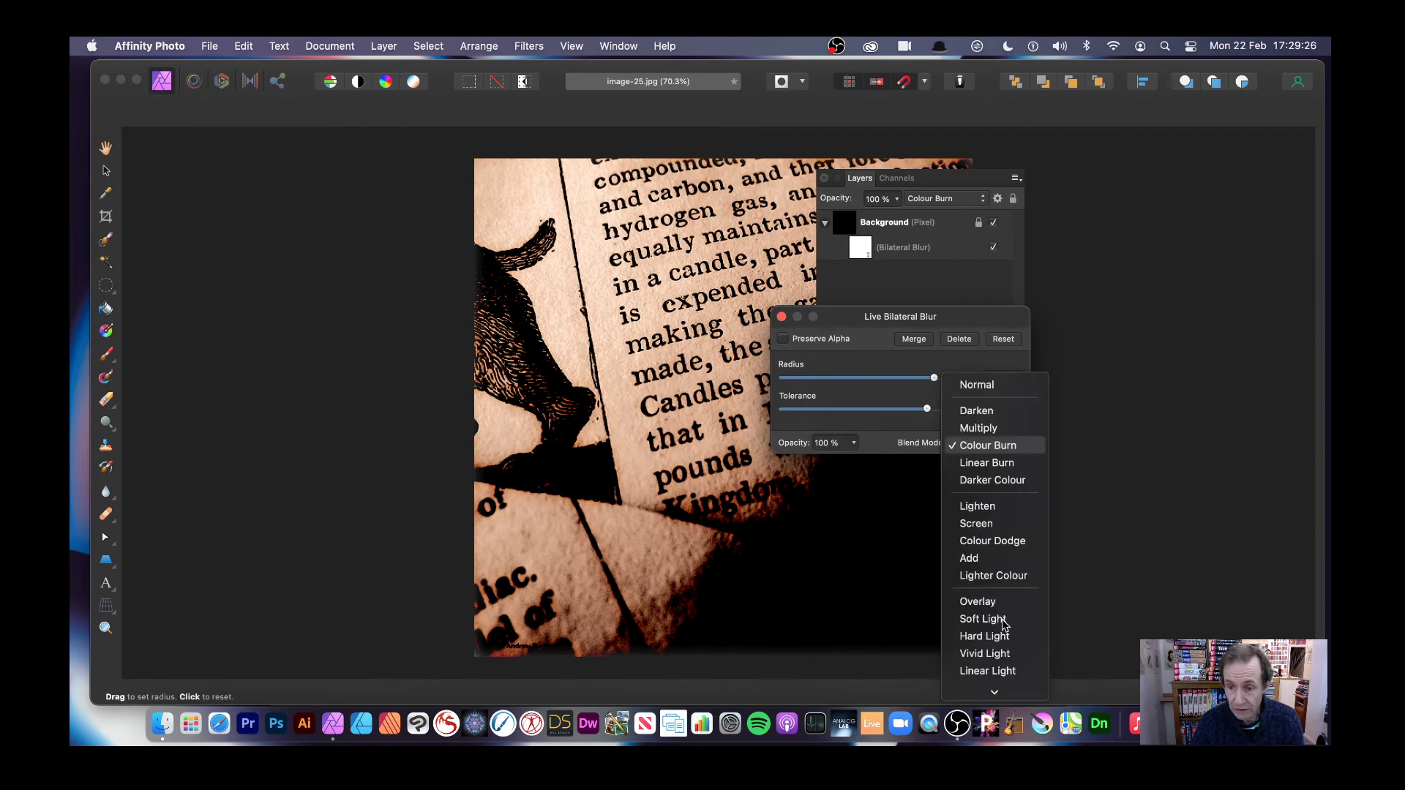
{"action": "left_click", "coordinate": [985, 576]}
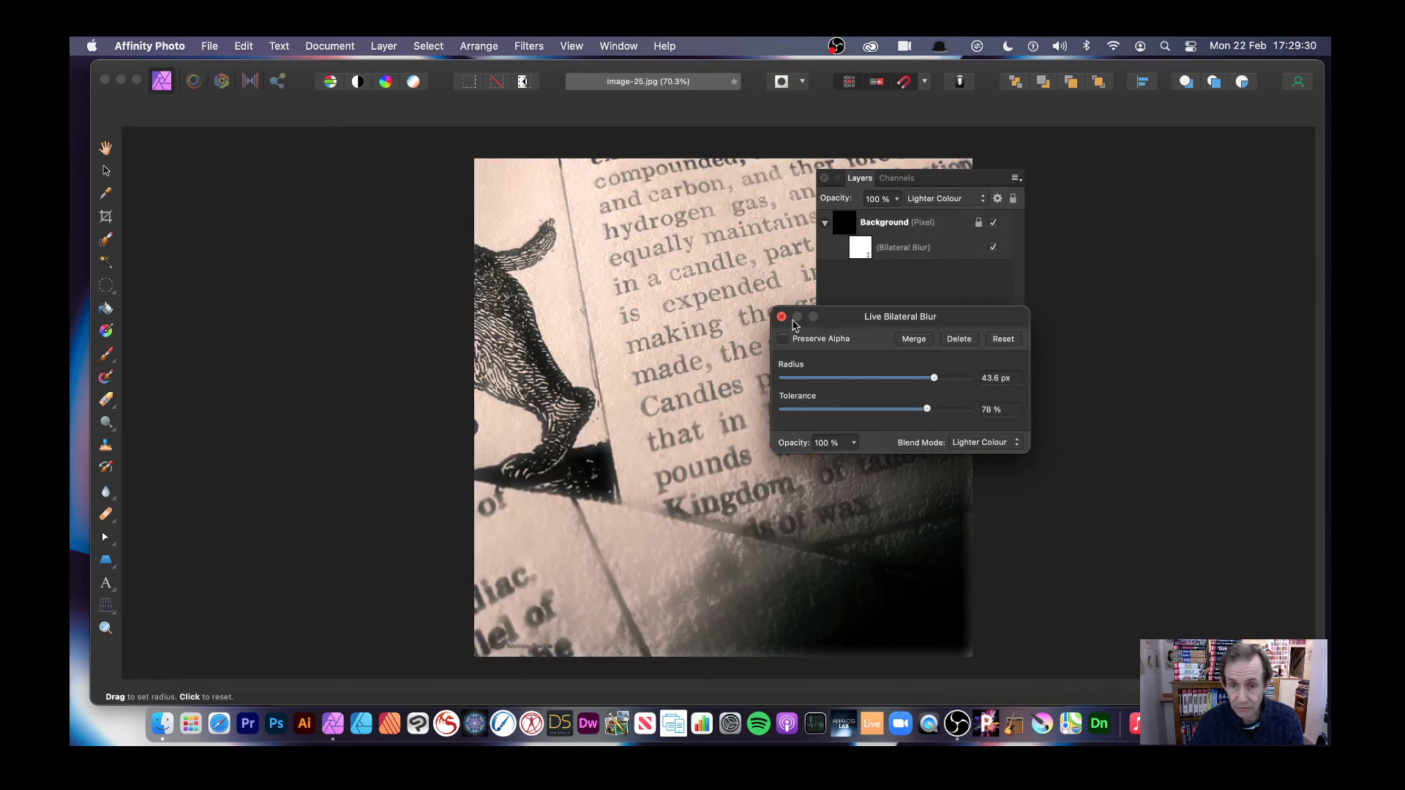
{"action": "left_click", "coordinate": [984, 443]}
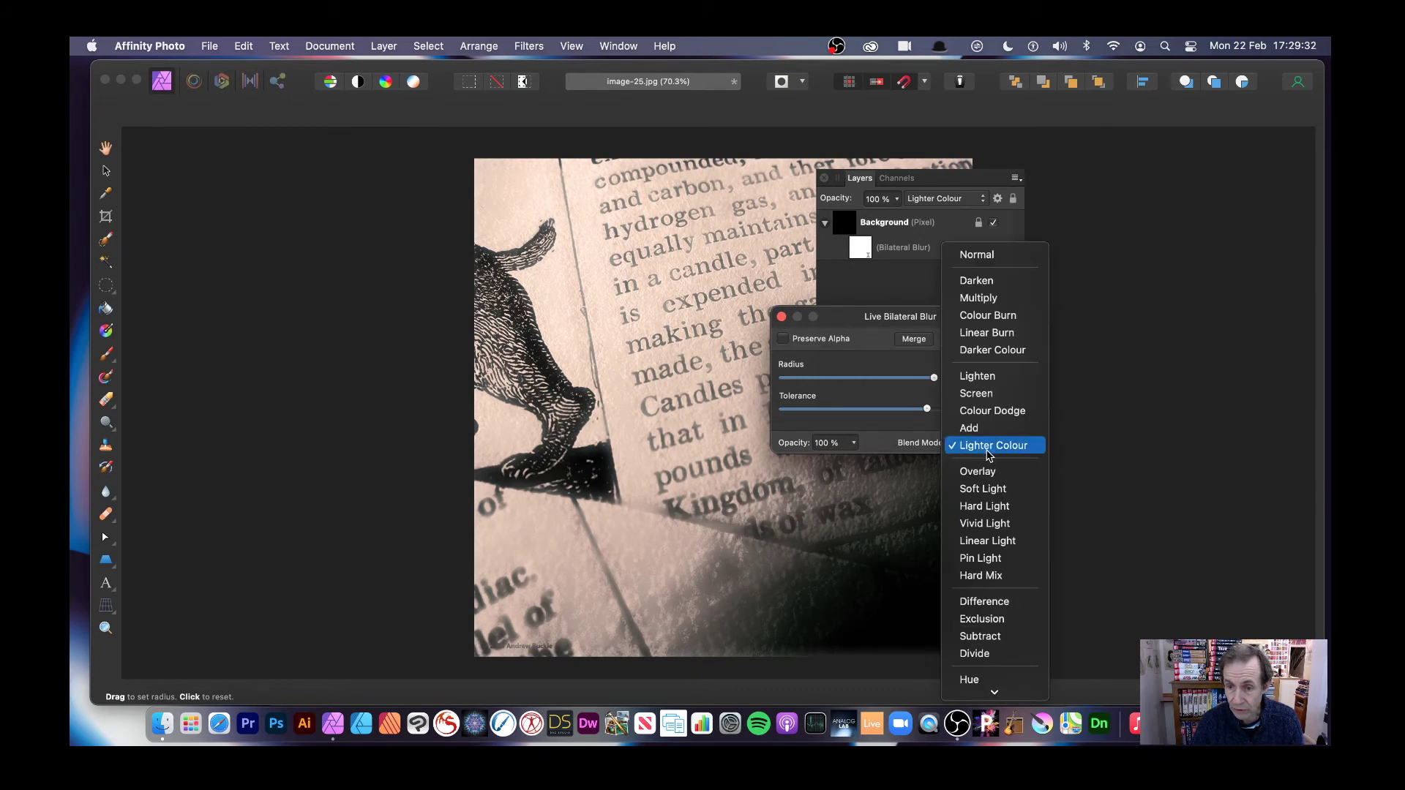
{"action": "left_click", "coordinate": [979, 255]}
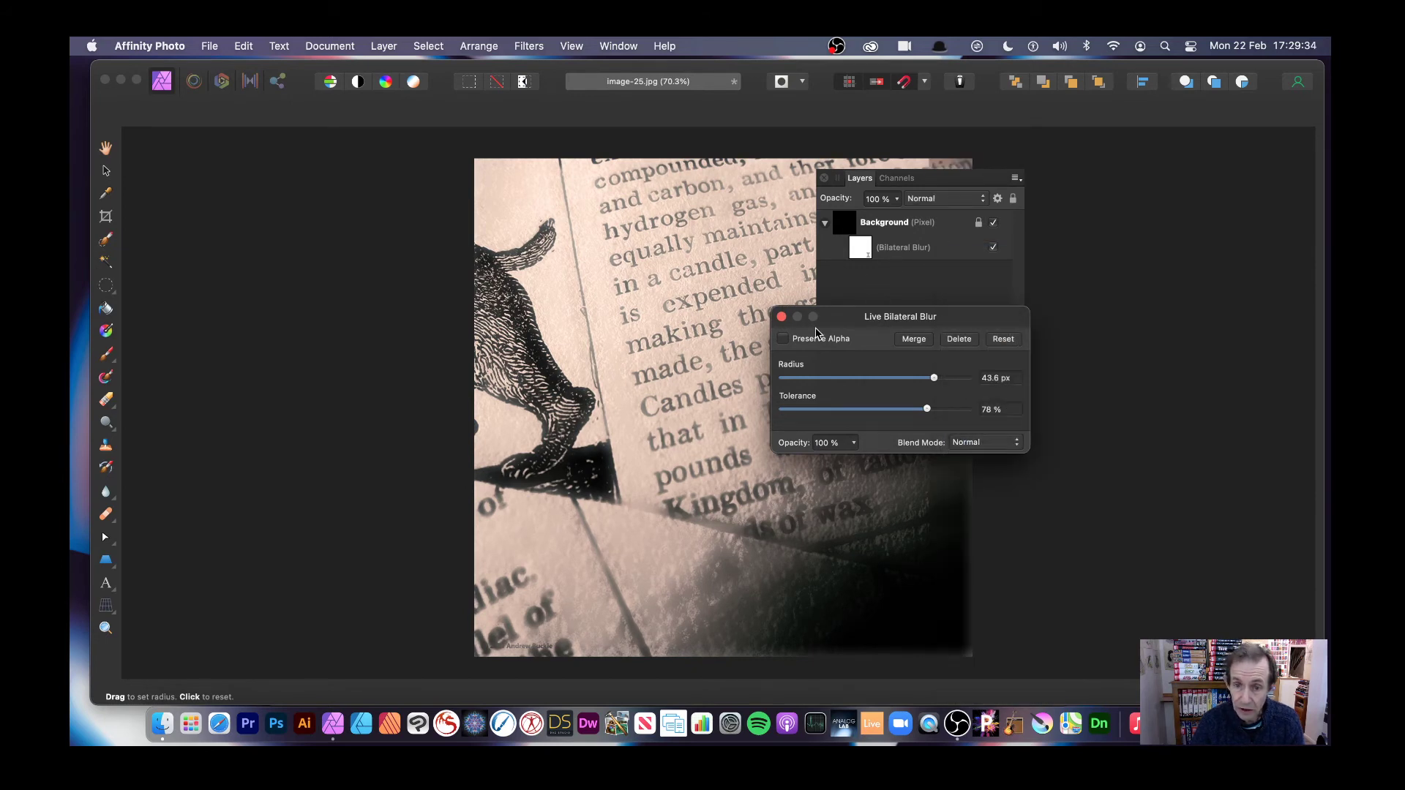
{"action": "left_click", "coordinate": [781, 318]}
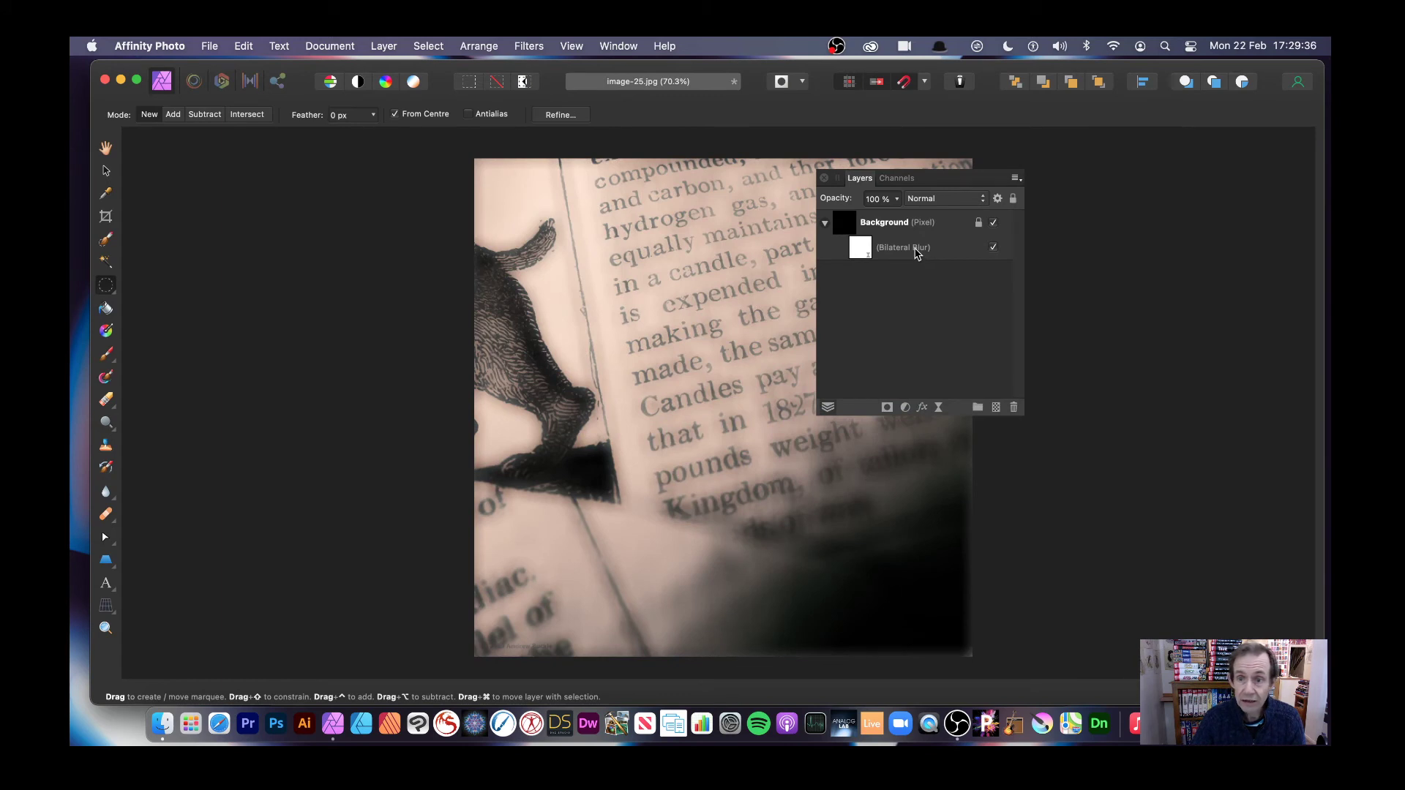
Duplicate the Bilateral Blur layer via the Layer menu
{"action": "left_click", "coordinate": [895, 289]}
{"action": "left_click", "coordinate": [856, 246]}
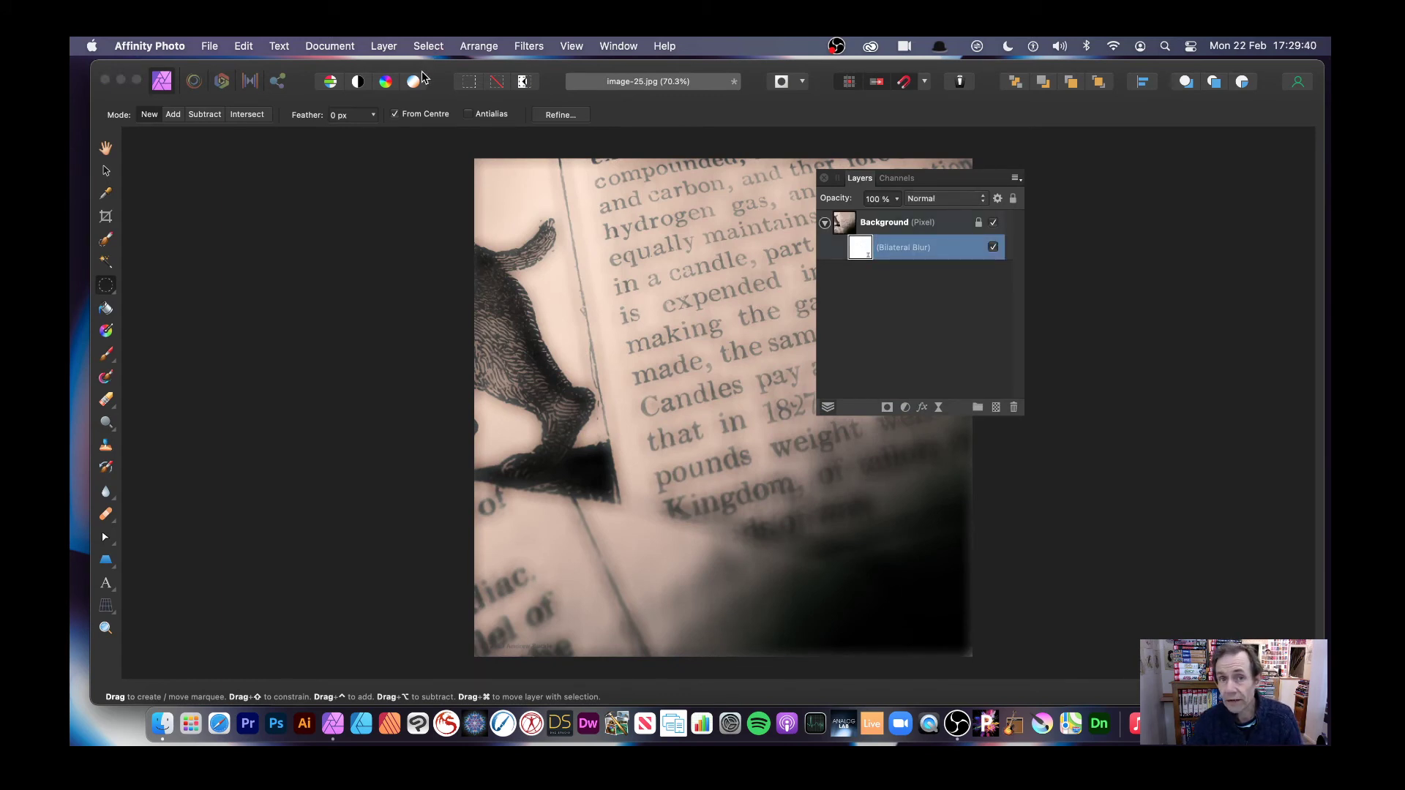
{"action": "left_click", "coordinate": [380, 47]}
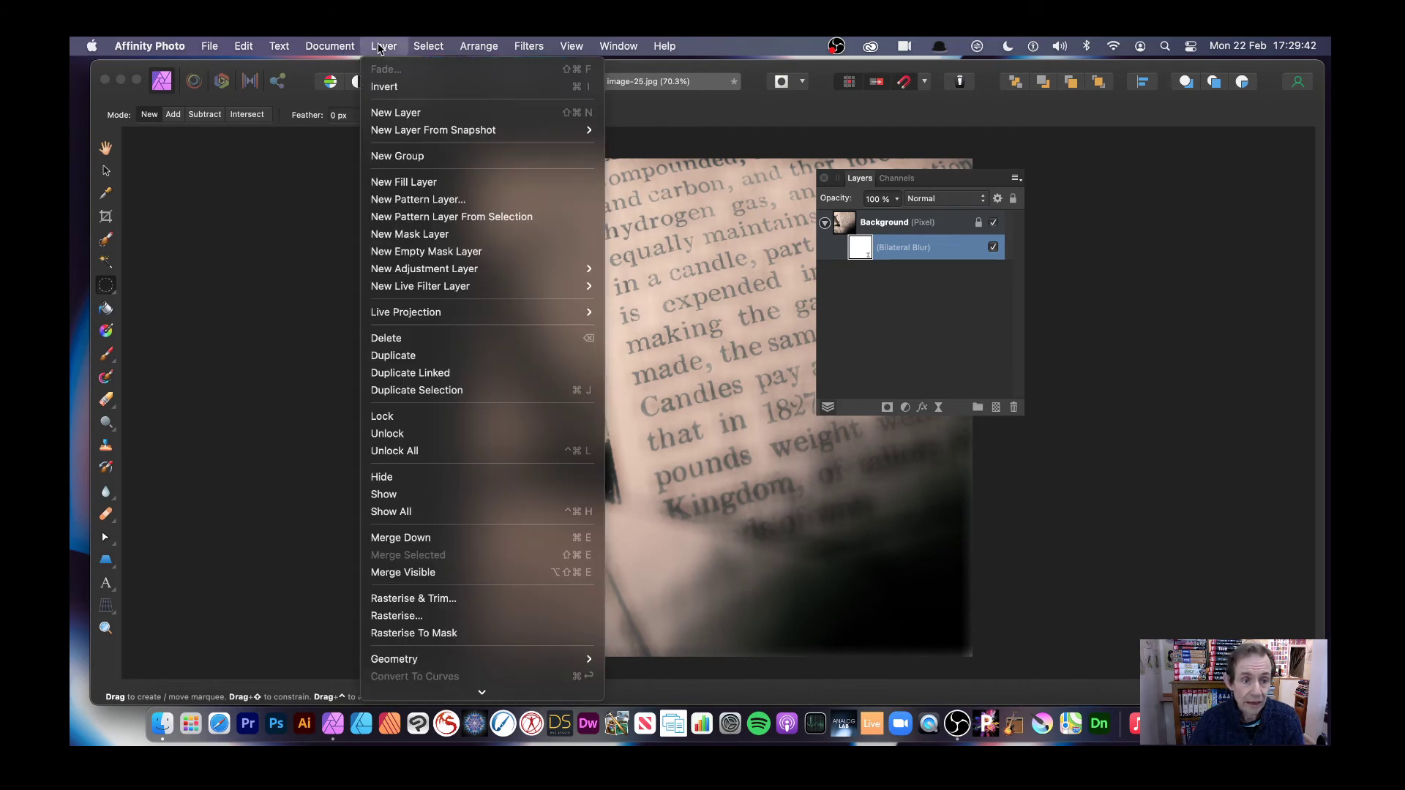
{"action": "left_click", "coordinate": [428, 356]}
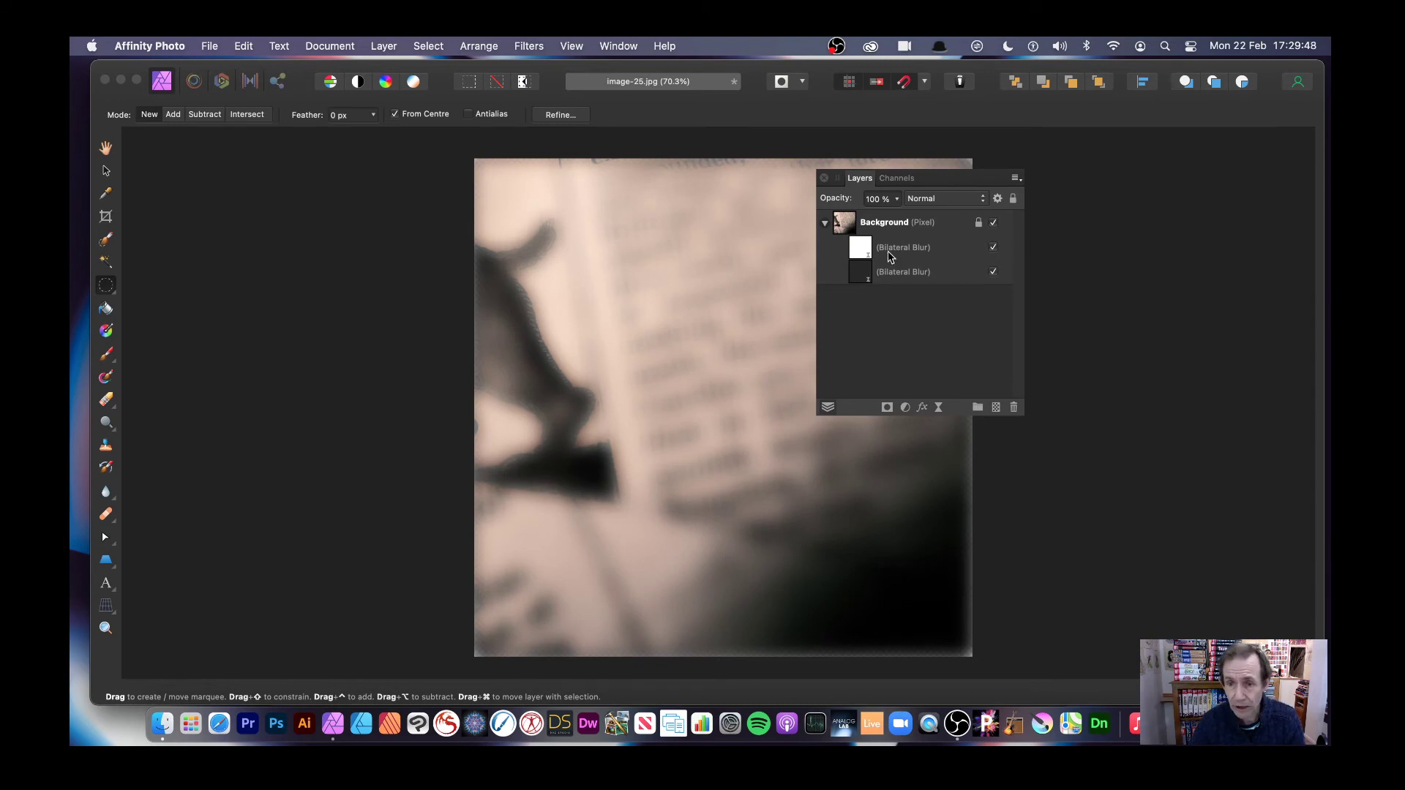
Set the top Bilateral Blur copy's blend mode to Multiply
{"action": "left_click", "coordinate": [915, 235]}
{"action": "left_click", "coordinate": [897, 361]}
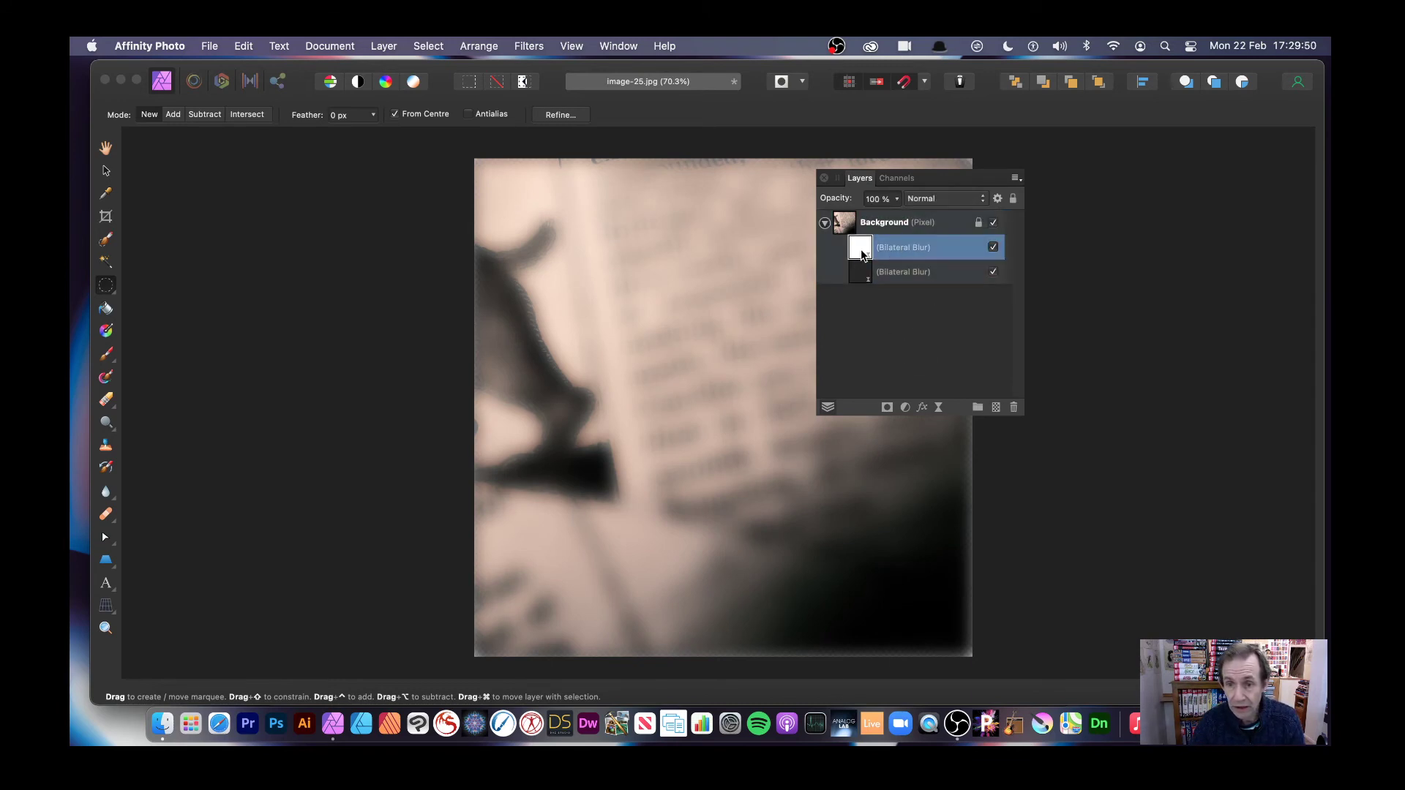
{"action": "left_click", "coordinate": [860, 254]}
{"action": "left_click", "coordinate": [930, 200]}
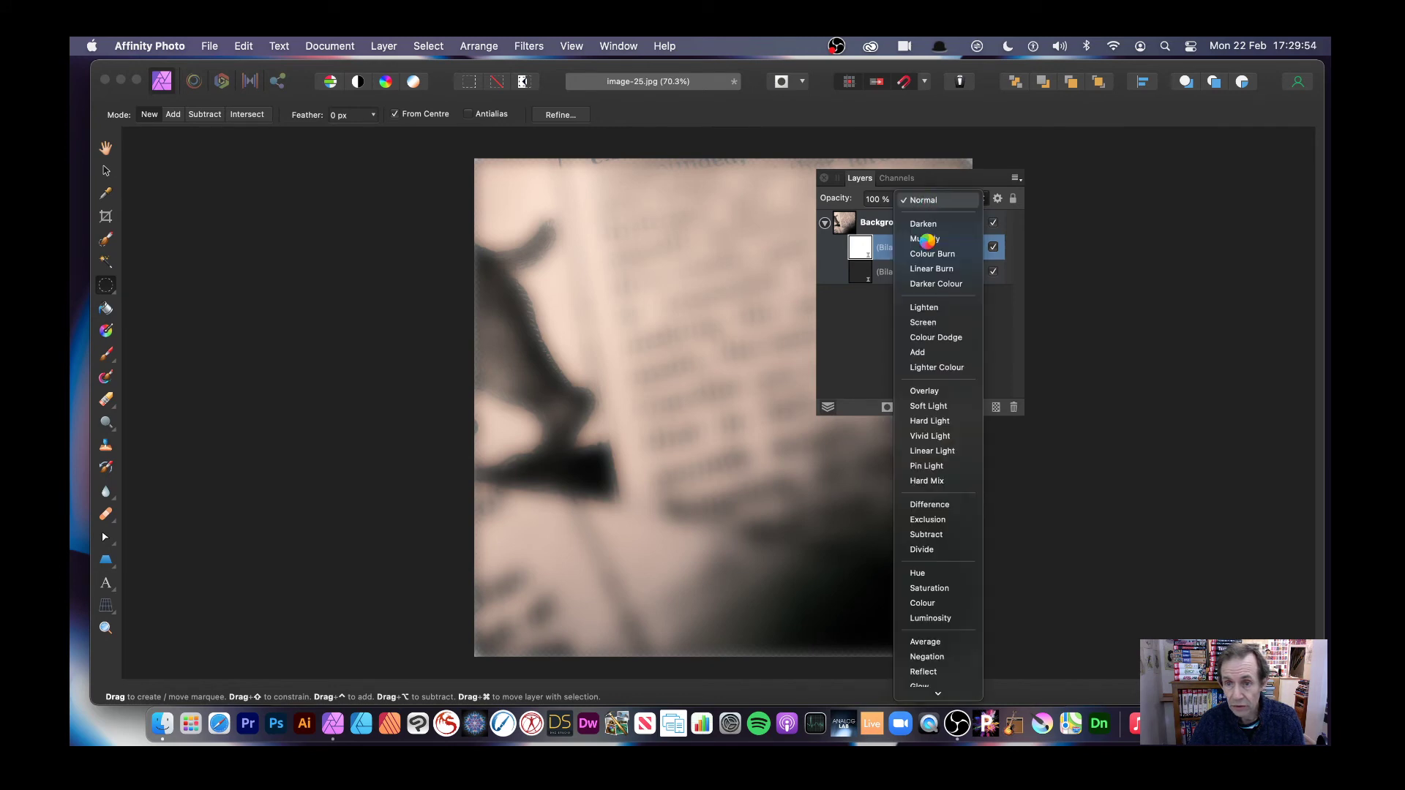
{"action": "left_click", "coordinate": [926, 239]}
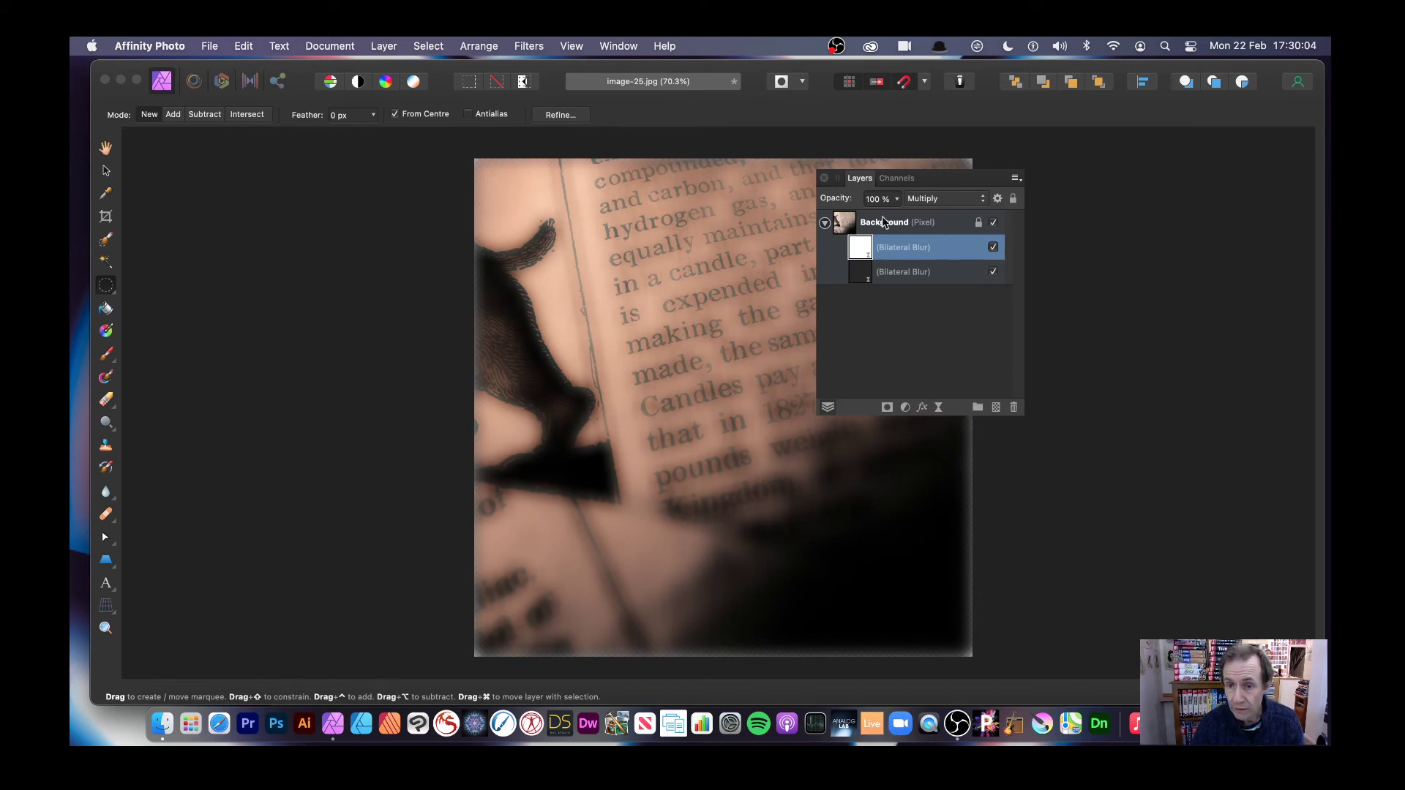
Reset the top Bilateral Blur copy to Normal blending, close its settings, and hide that layer
{"action": "double_click", "coordinate": [860, 250]}
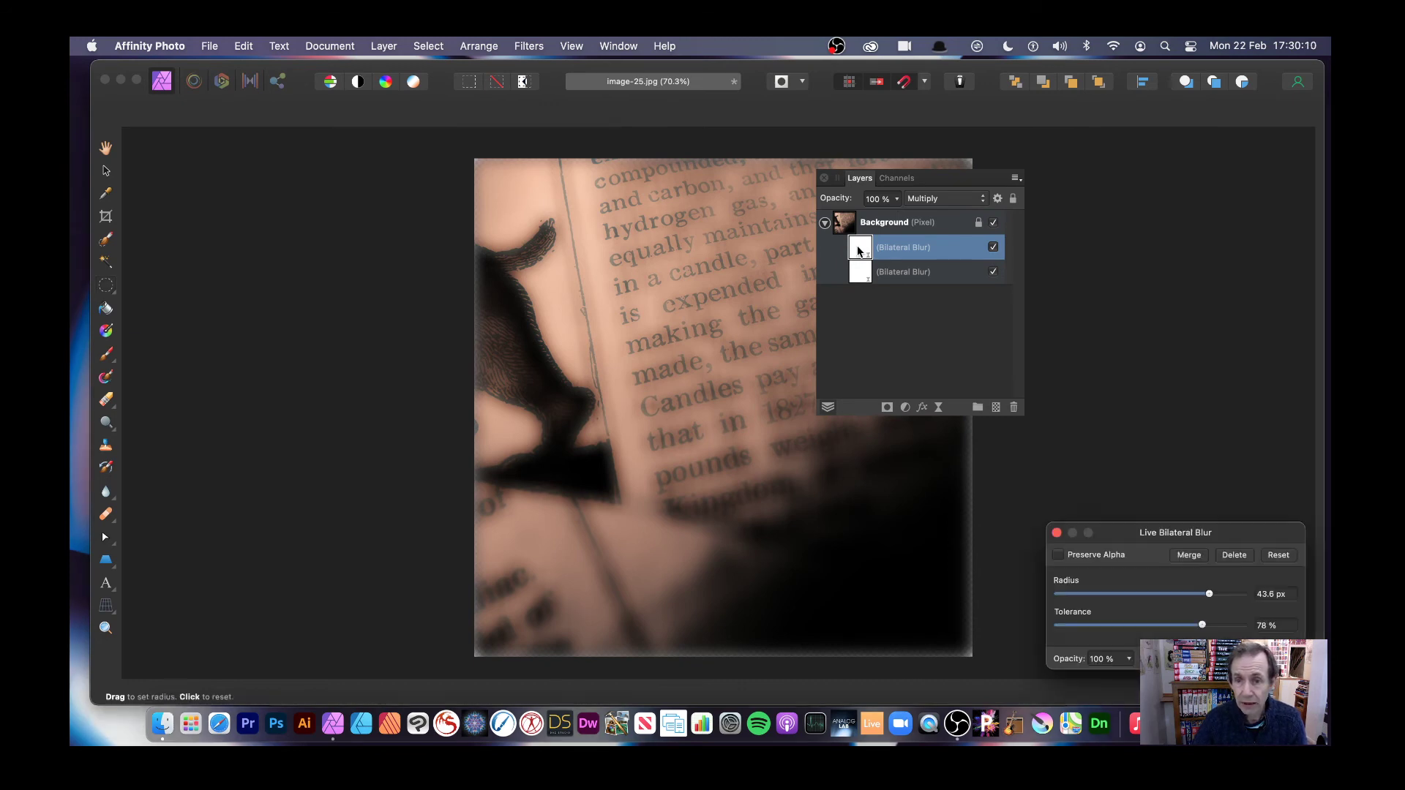
{"action": "left_click_drag", "start_coordinate": [1192, 536], "coordinate": [718, 331]}
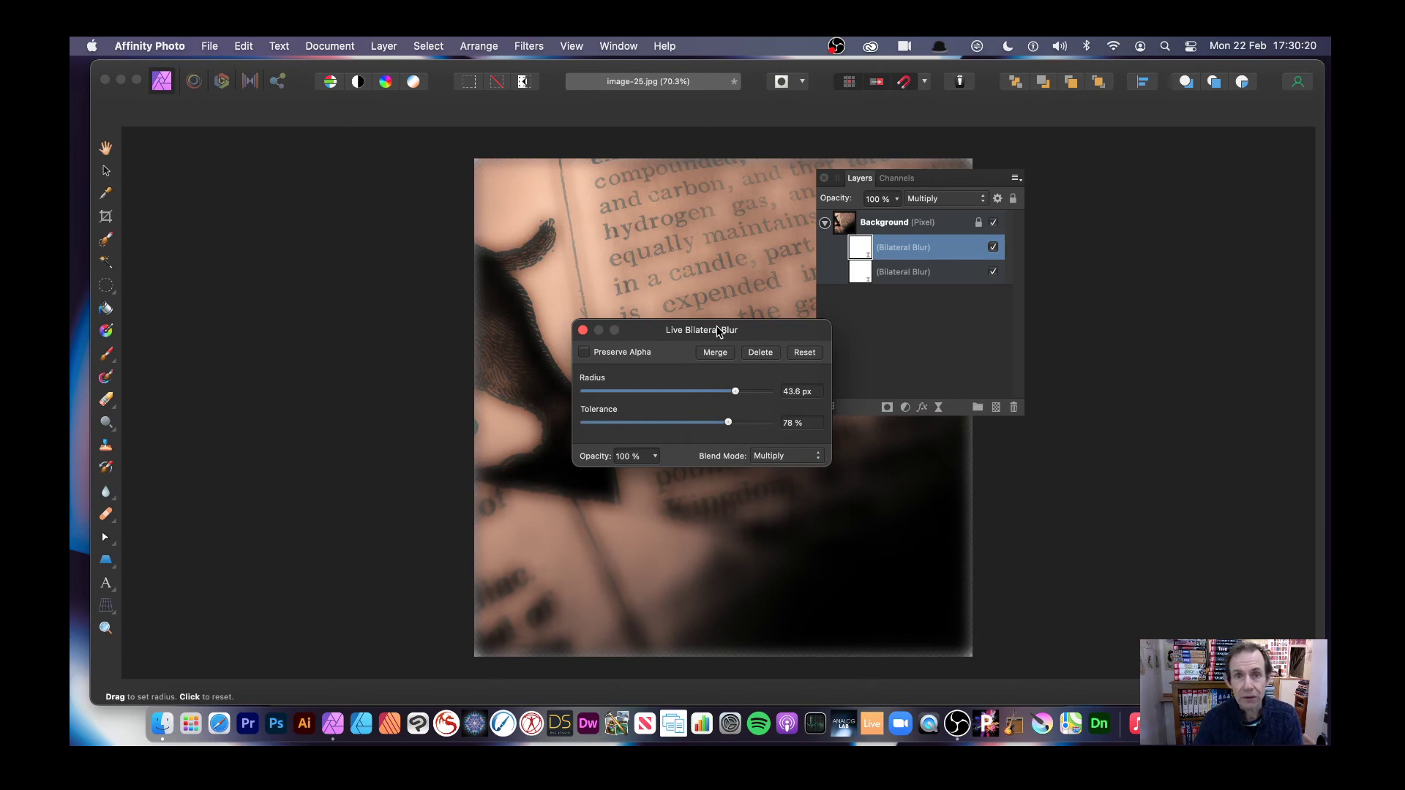
{"action": "left_click_drag", "start_coordinate": [717, 326], "coordinate": [634, 279]}
{"action": "left_click", "coordinate": [699, 410]}
{"action": "left_click", "coordinate": [694, 370]}
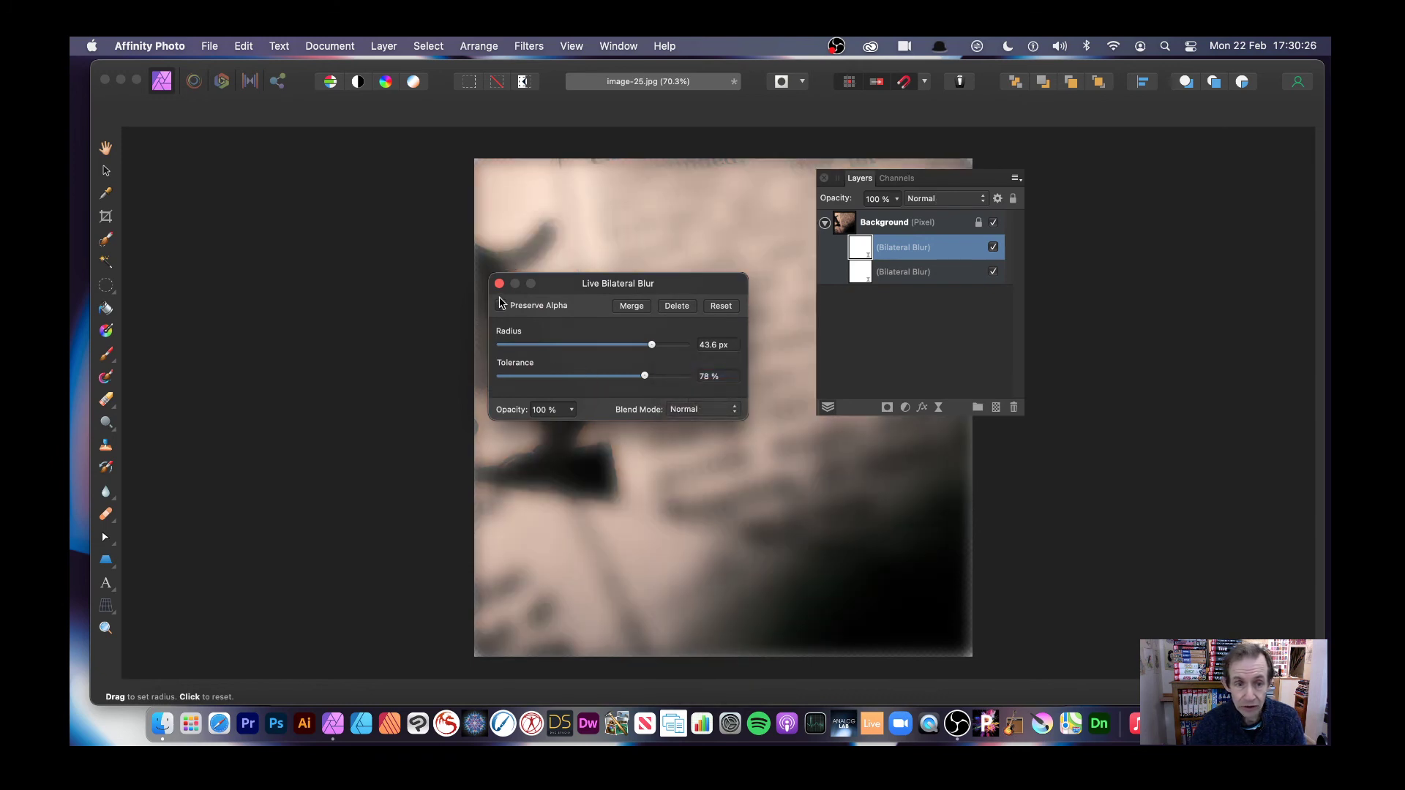
{"action": "left_click", "coordinate": [499, 284]}
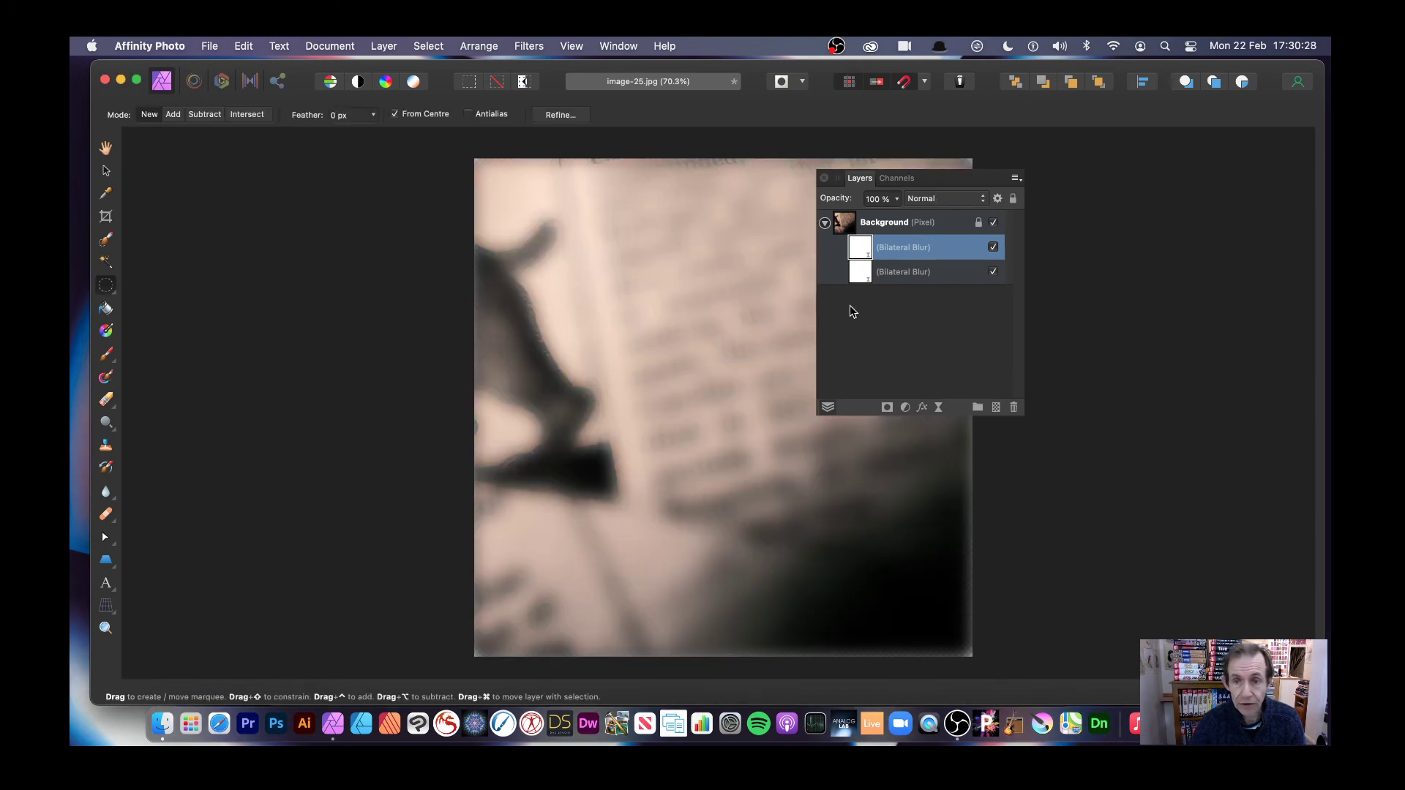
{"action": "left_click", "coordinate": [994, 247]}
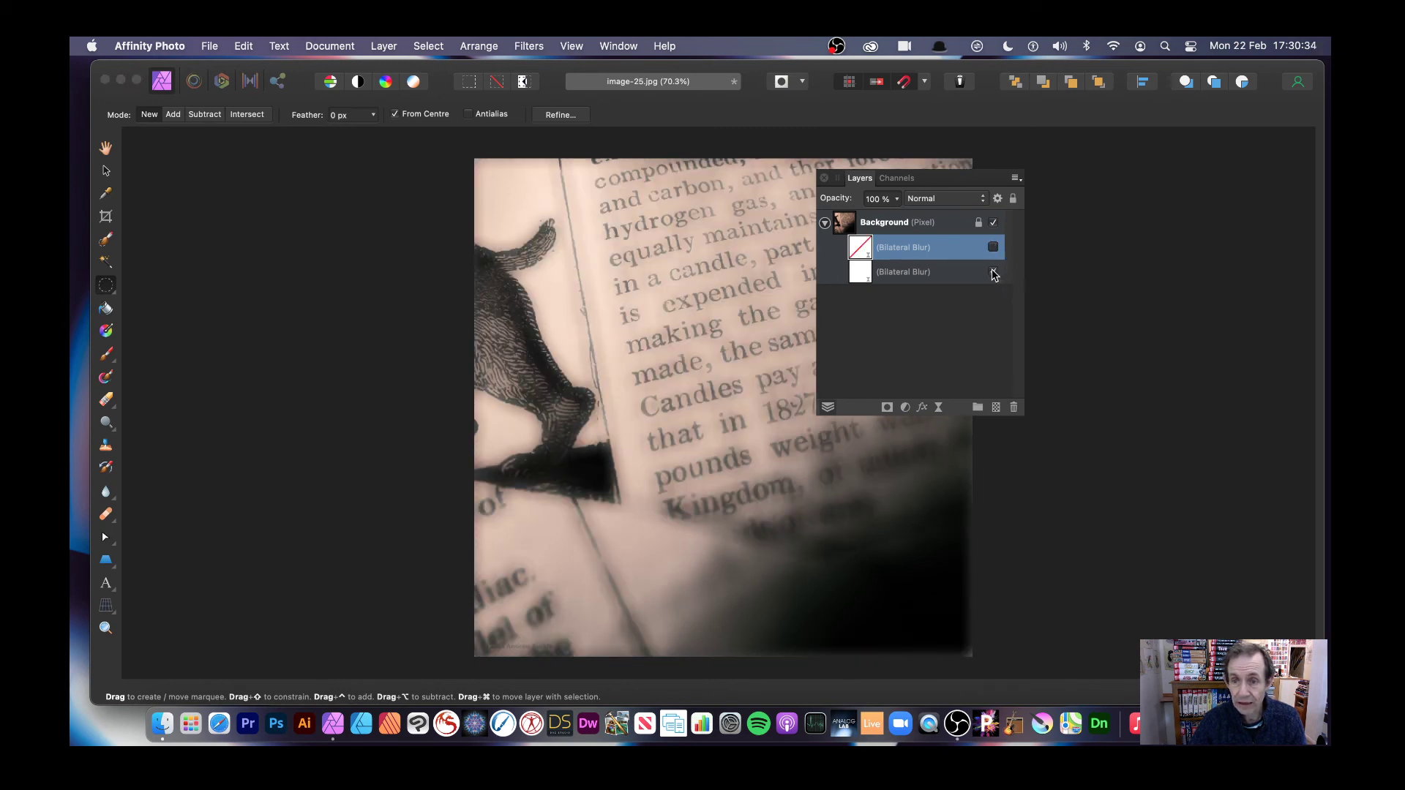
Untick visibility on the lower Bilateral Blur layer to show the unblurred page
{"action": "left_click", "coordinate": [993, 273]}
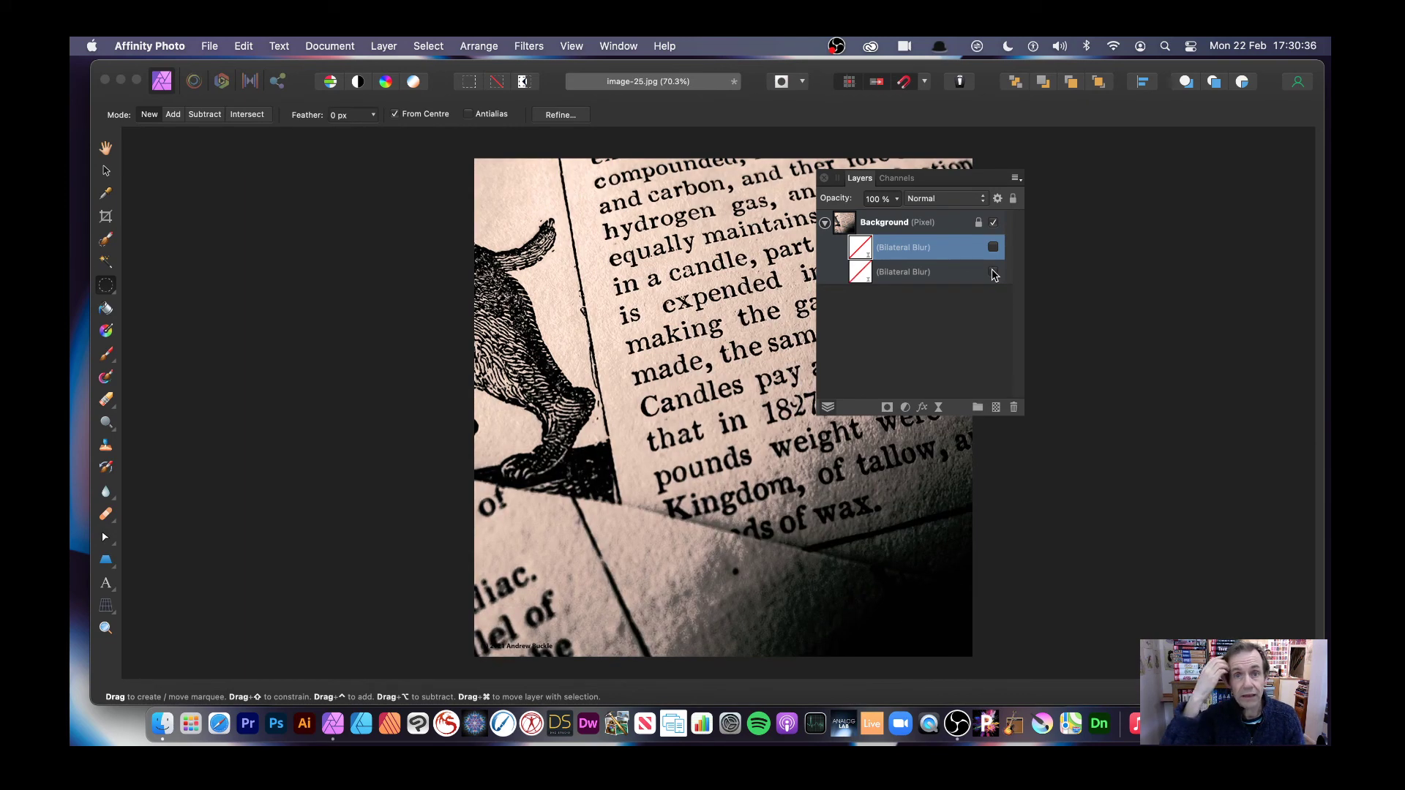